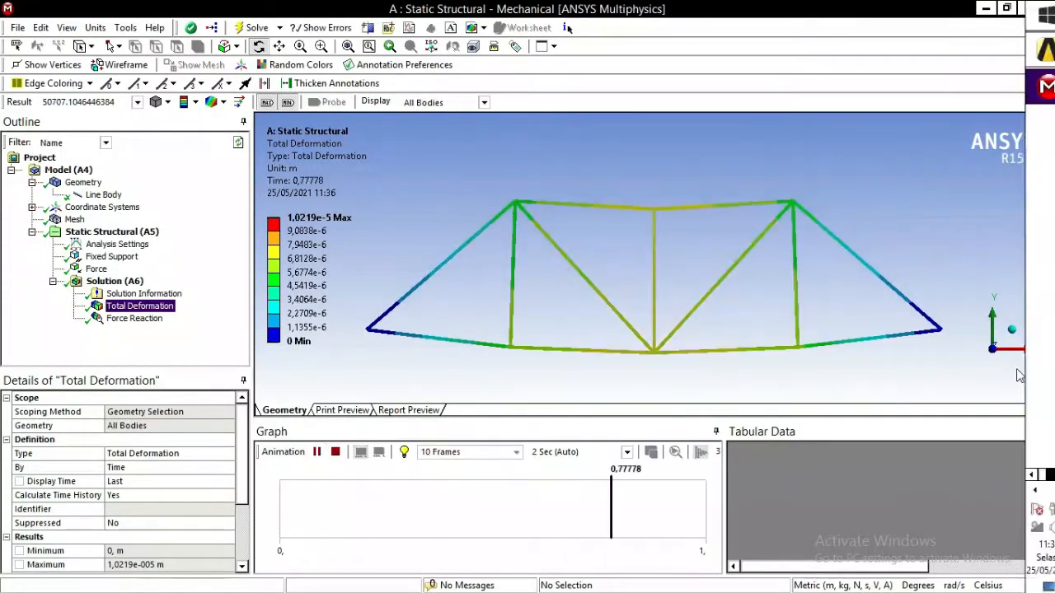
# View the truss's total deformation result isometrically and from the +Z direction.
pyautogui.click(1013, 330)
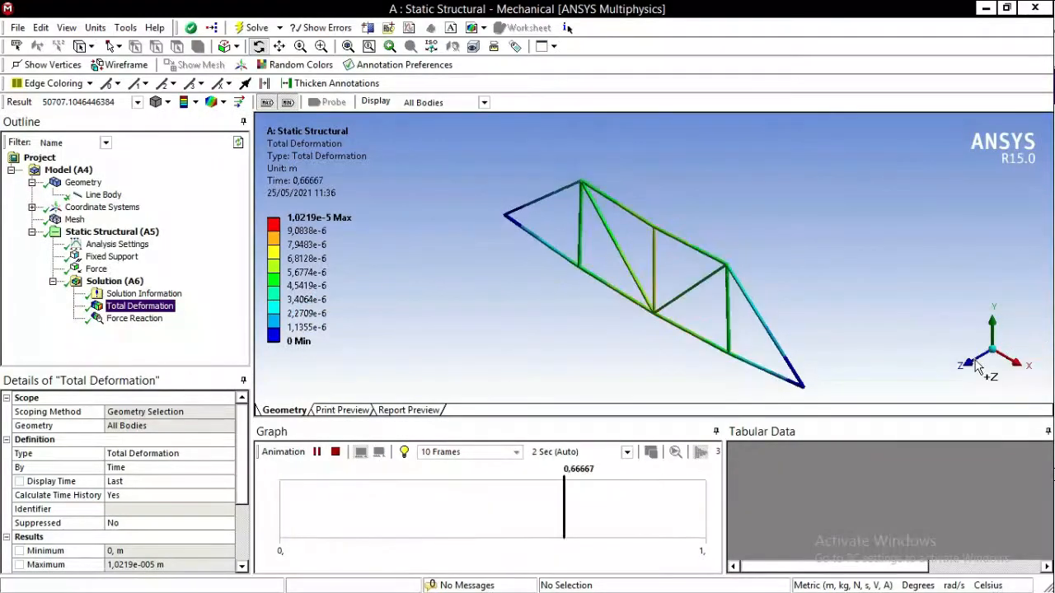
pyautogui.click(976, 363)
pyautogui.click(1013, 331)
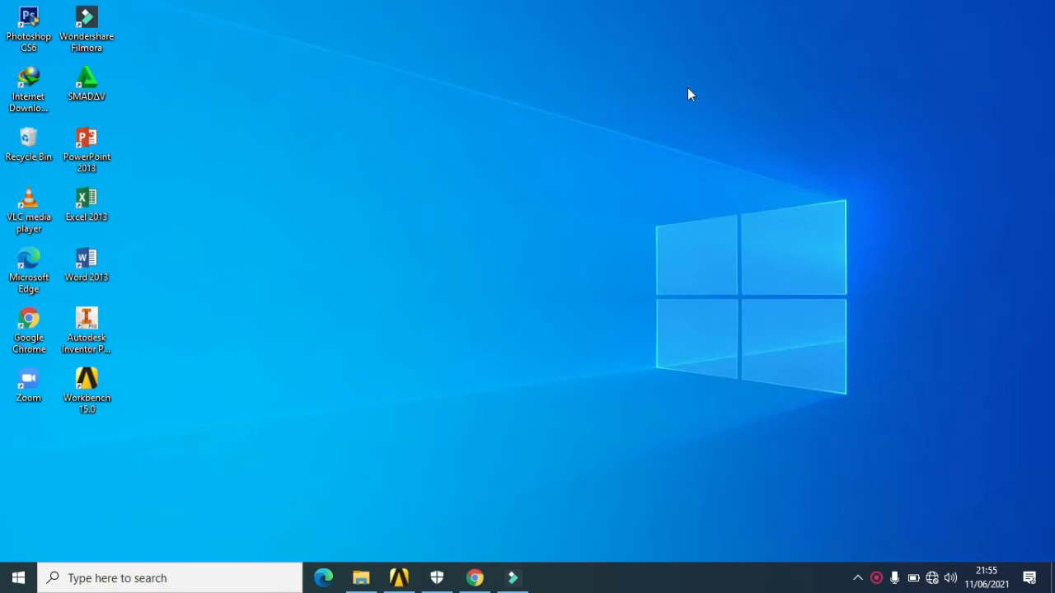
# In Chrome, read the Tutorial 5B bracket description at 100% zoom and examine the dimensions in Figure 5-17.
pyautogui.click(475, 577)
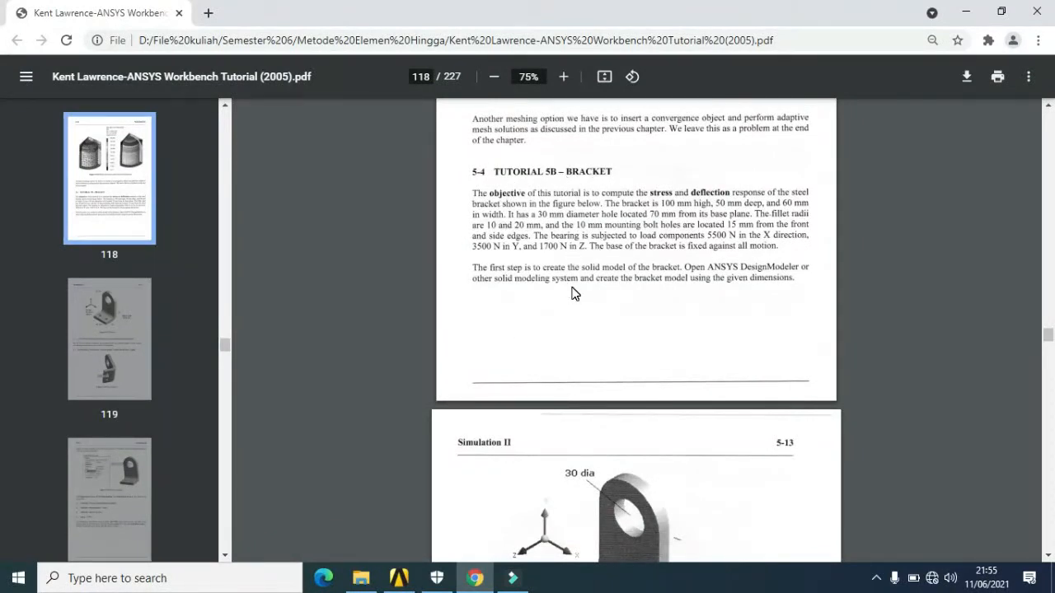
pyautogui.scroll(1, 574, 295)
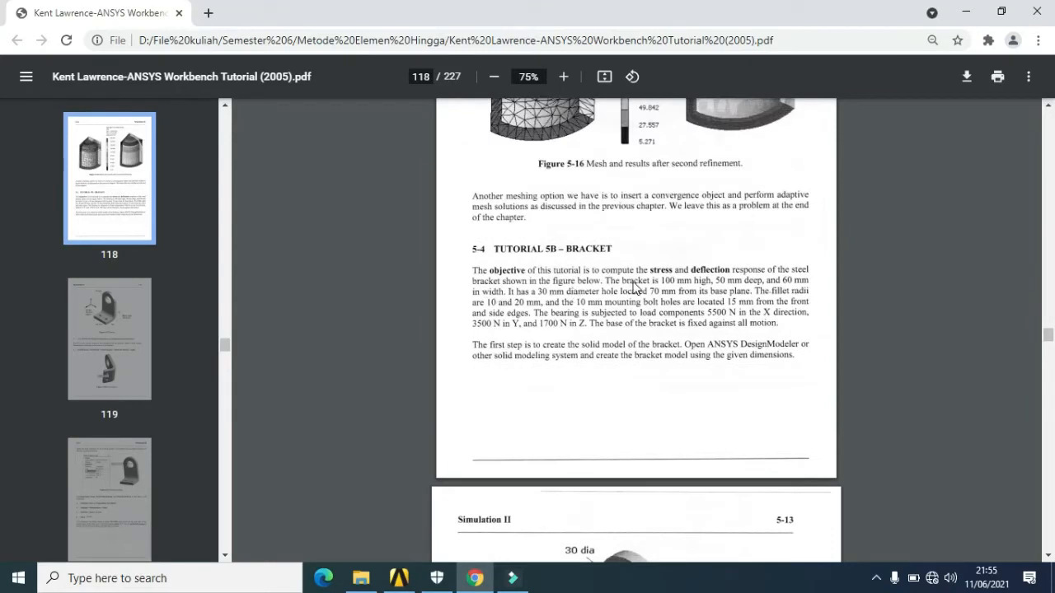
pyautogui.click(563, 76)
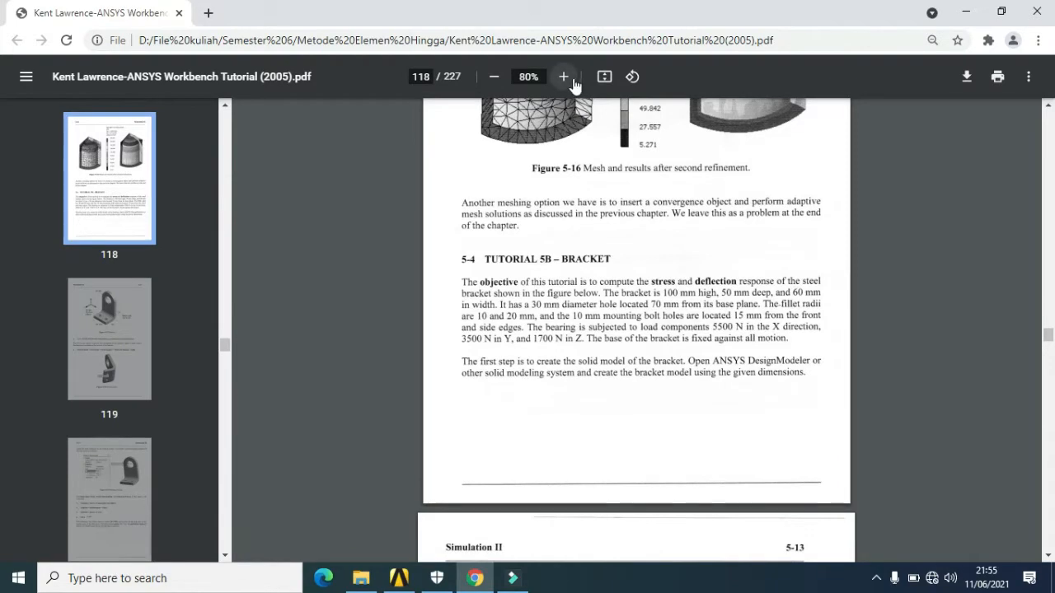
pyautogui.click(574, 82)
pyautogui.click(574, 84)
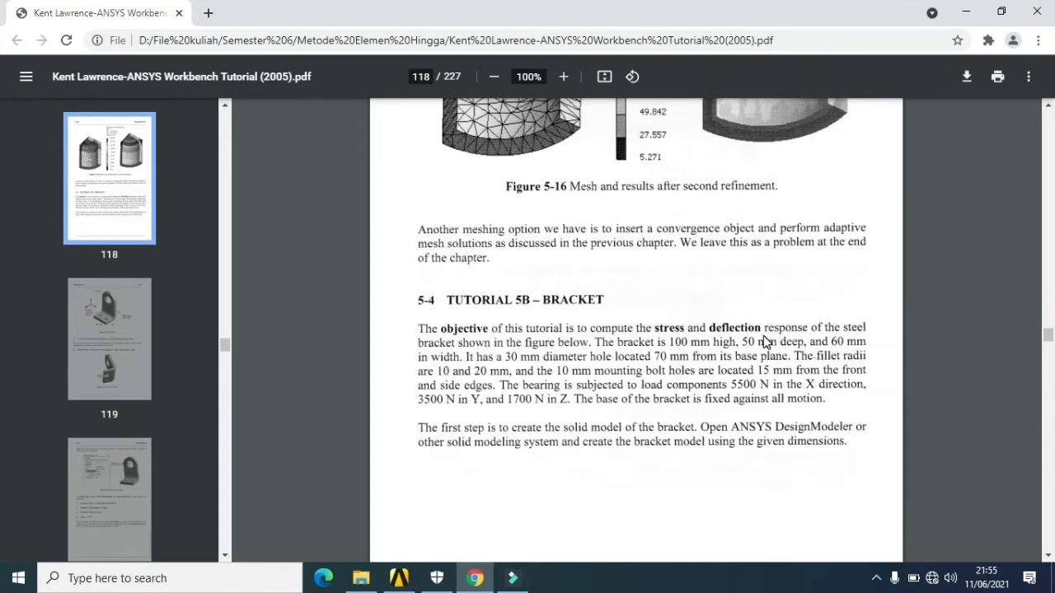
pyautogui.scroll(-5, 764, 342)
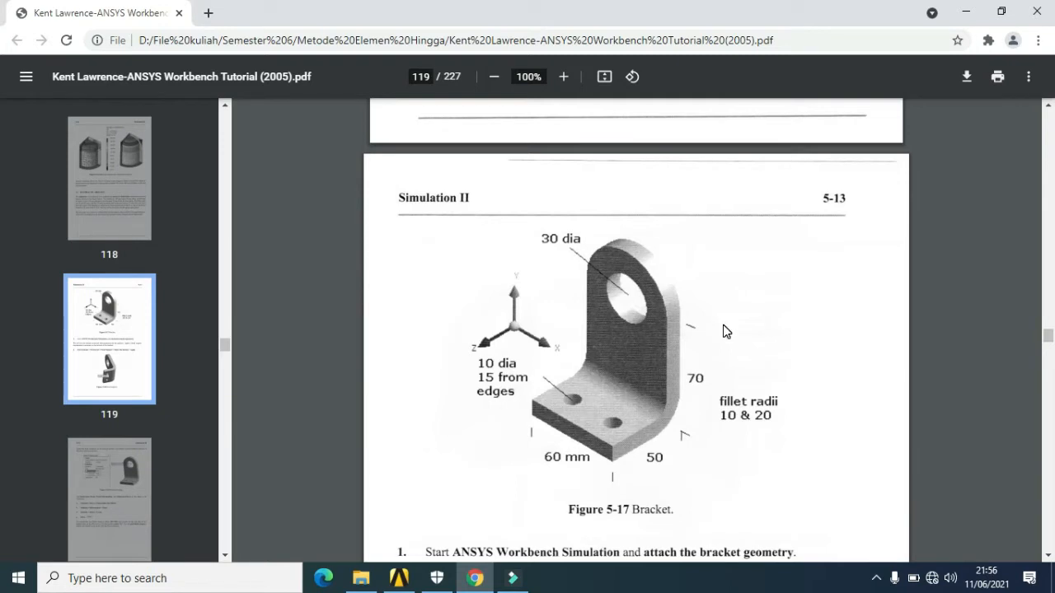
pyautogui.click(965, 9)
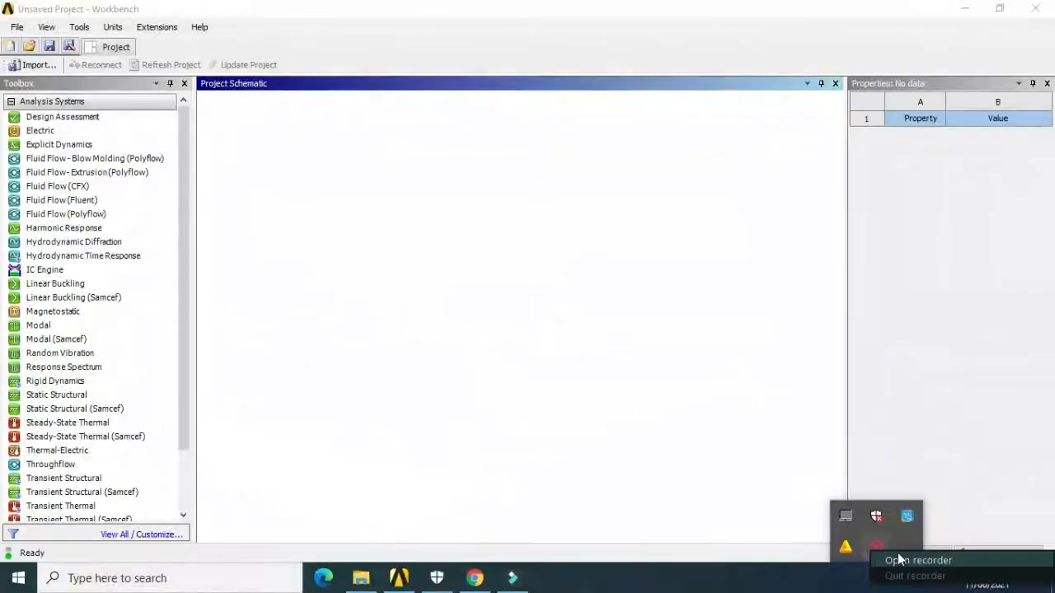
pyautogui.click(897, 559)
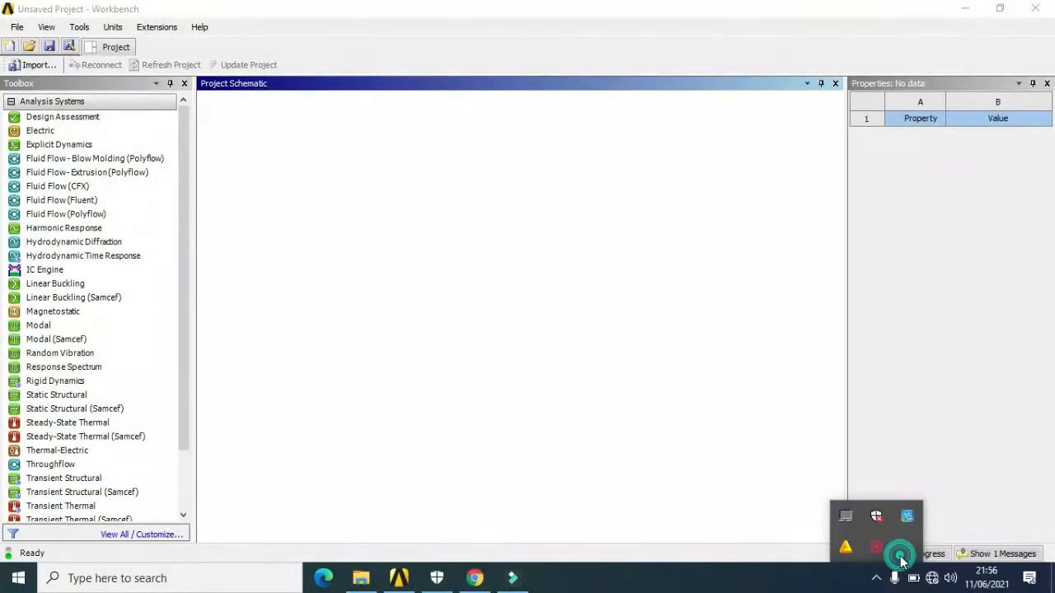
pyautogui.click(1020, 523)
pyautogui.click(820, 446)
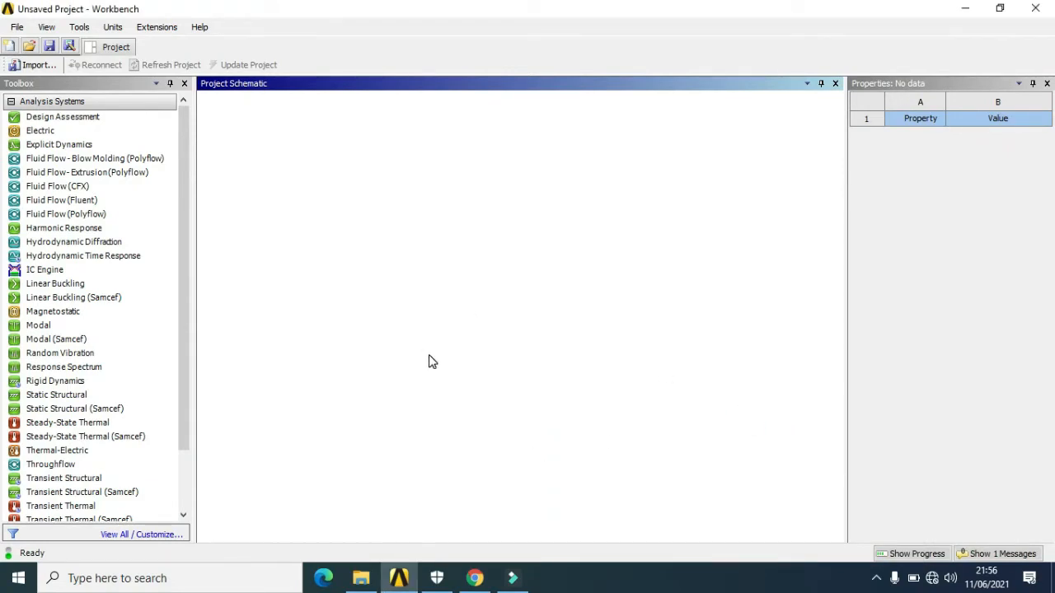
# Add a Static Structural analysis system to the Workbench project and open its Geometry in DesignModeler.
pyautogui.click(71, 395)
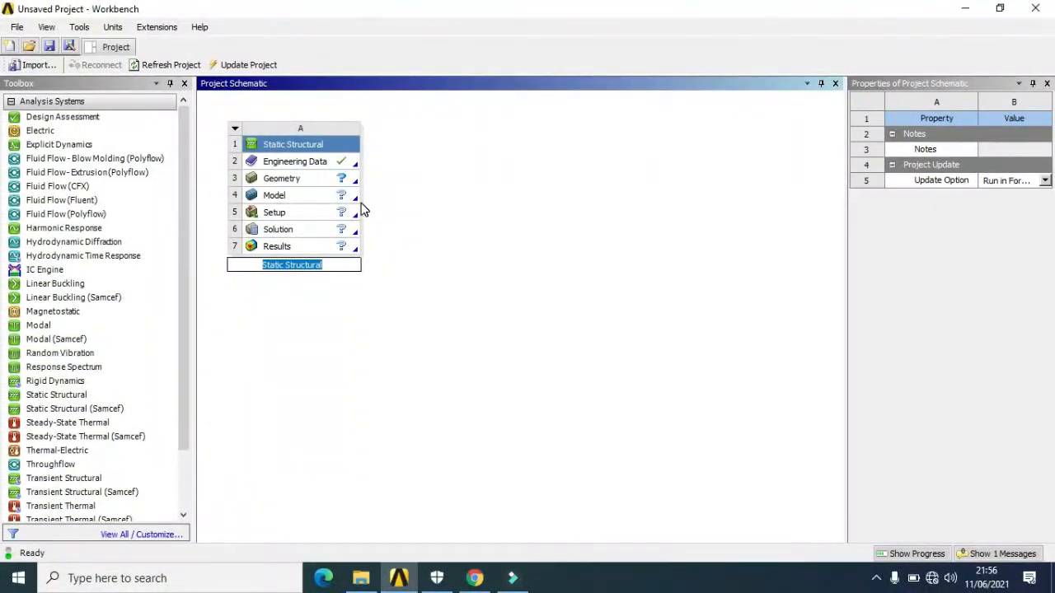
pyautogui.doubleClick(320, 182)
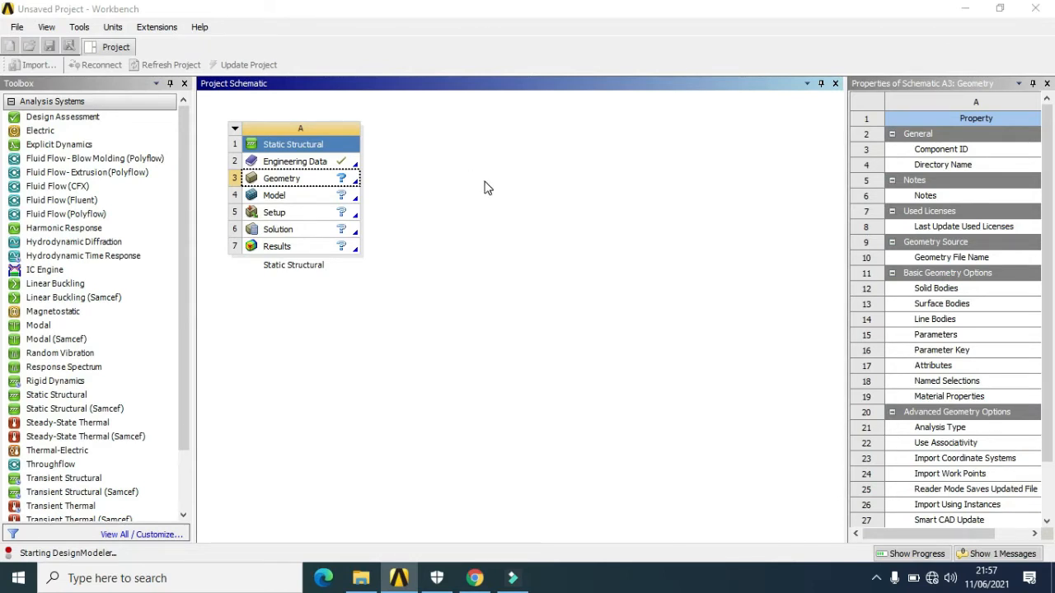
pyautogui.click(304, 178)
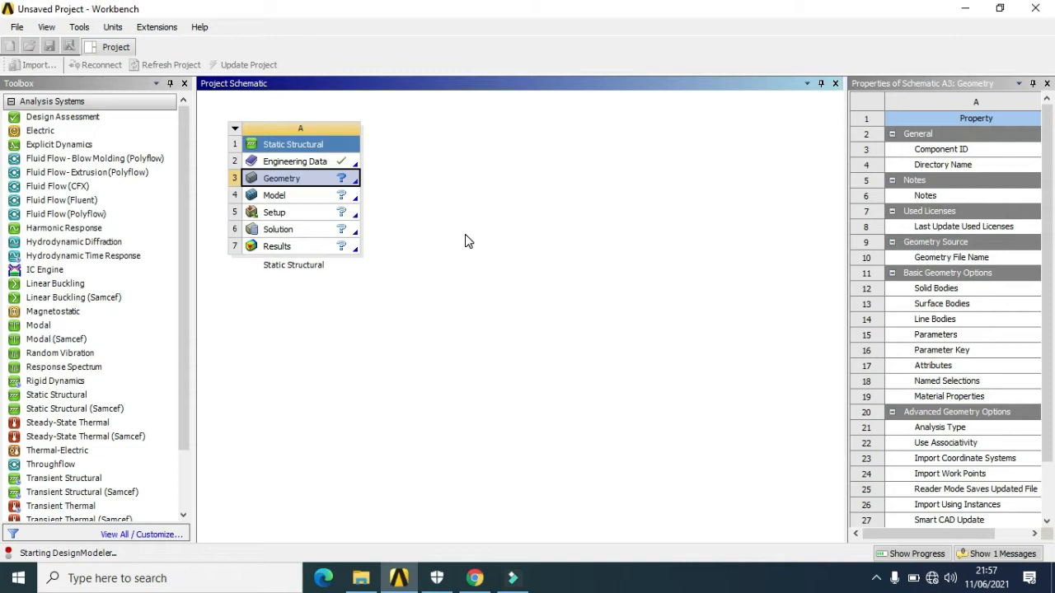
pyautogui.click(313, 180)
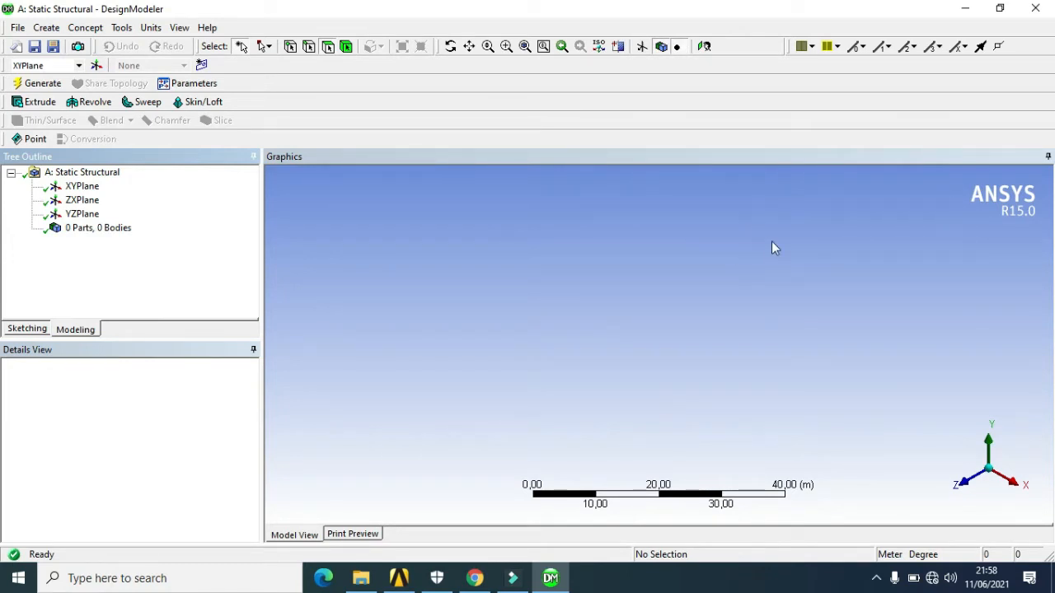
# Set the length unit to millimetres and orient the view to look straight at the XYPlane.
pyautogui.click(150, 28)
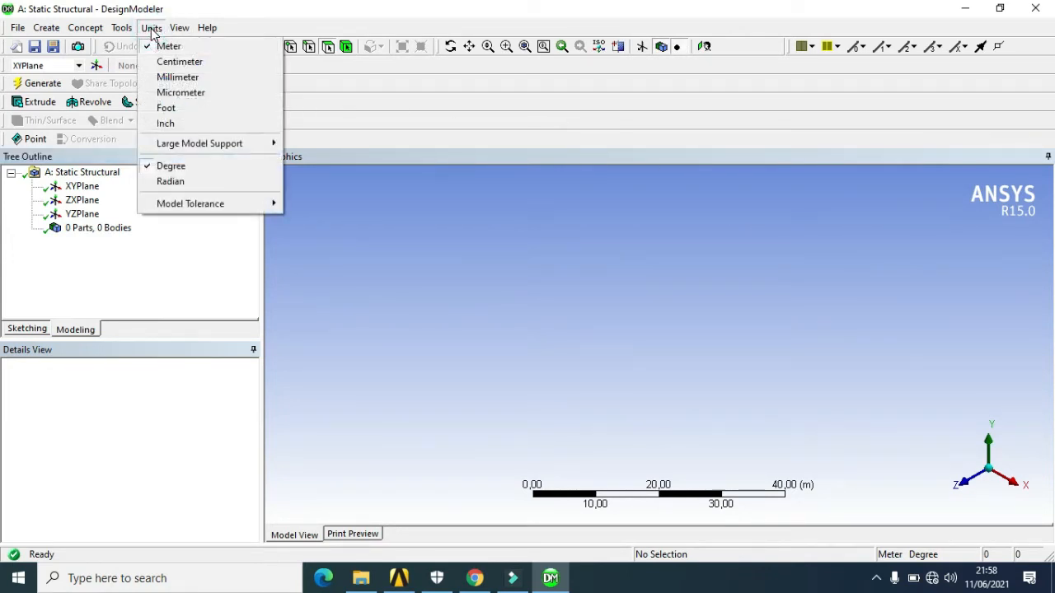
pyautogui.click(188, 79)
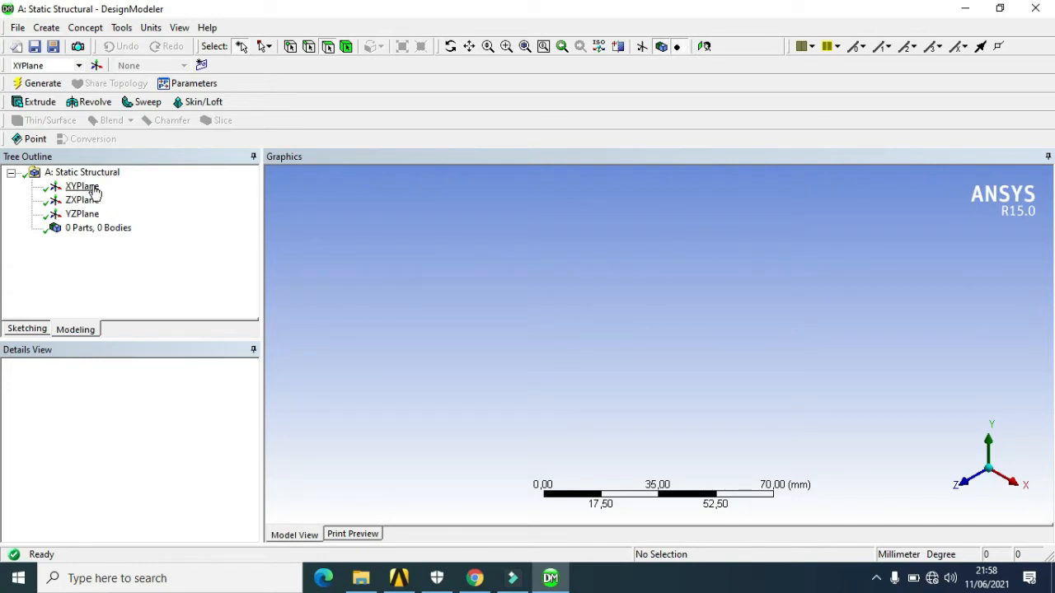
pyautogui.click(94, 189)
pyautogui.rightClick(97, 190)
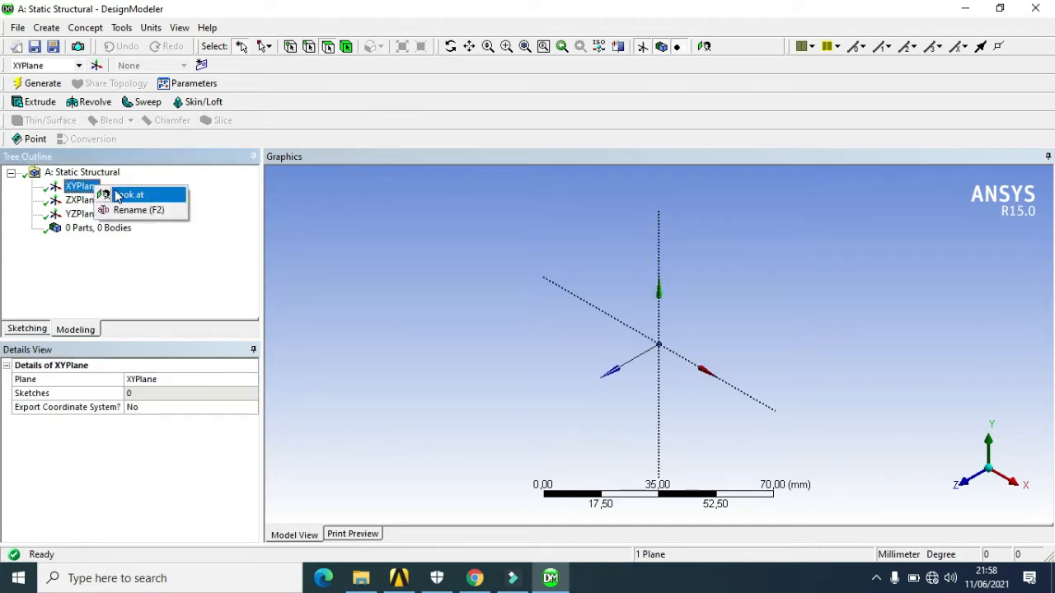
pyautogui.click(124, 195)
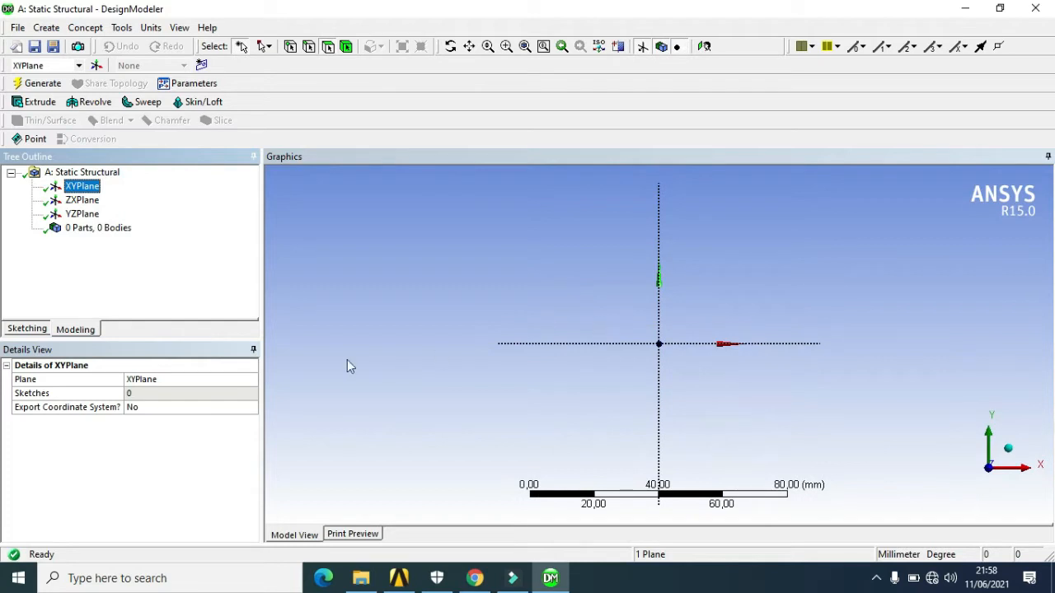
# Sketch an L-shaped polyline outline on the XYPlane with a corner at the origin, about 52 mm high with a base about 8 mm thick.
pyautogui.click(24, 329)
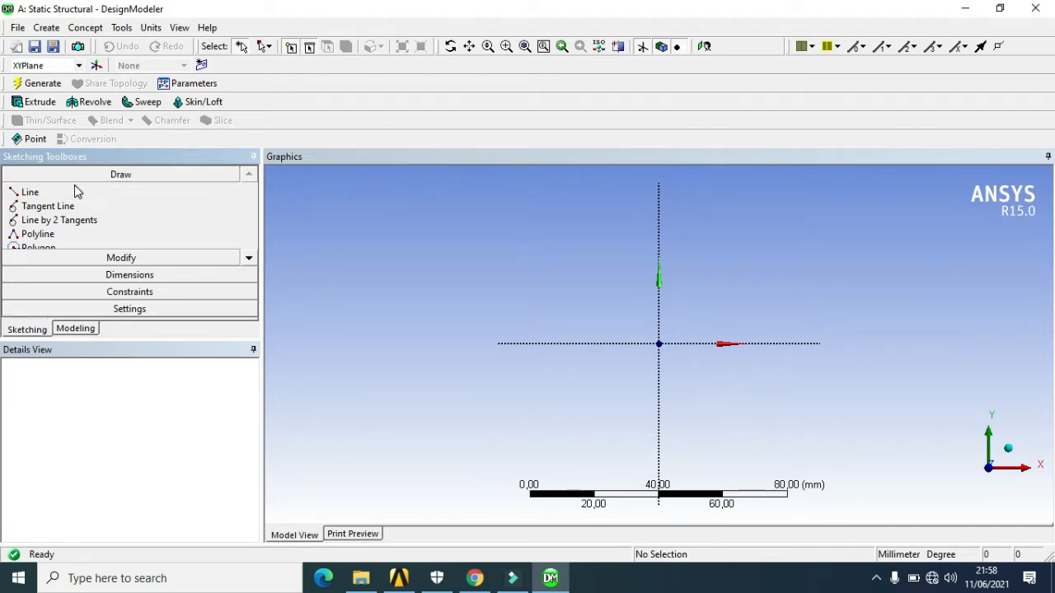
pyautogui.click(75, 235)
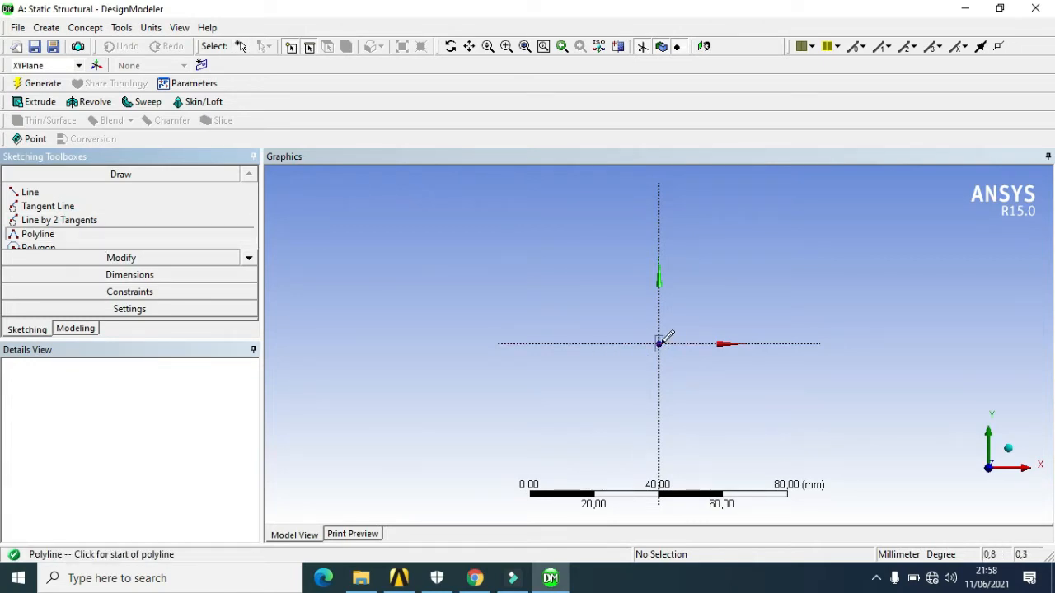
pyautogui.click(659, 316)
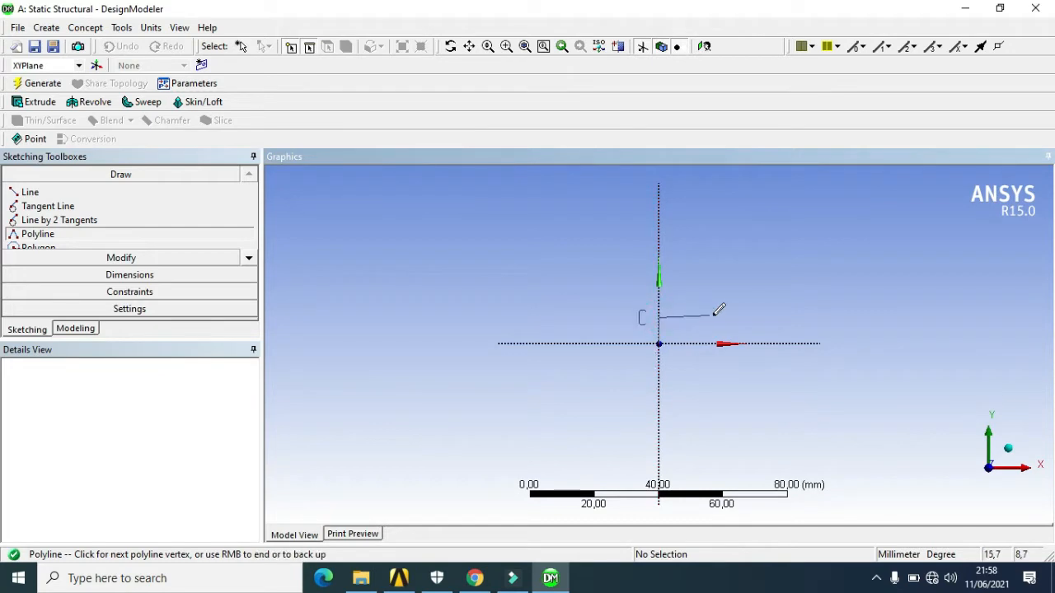
pyautogui.click(769, 316)
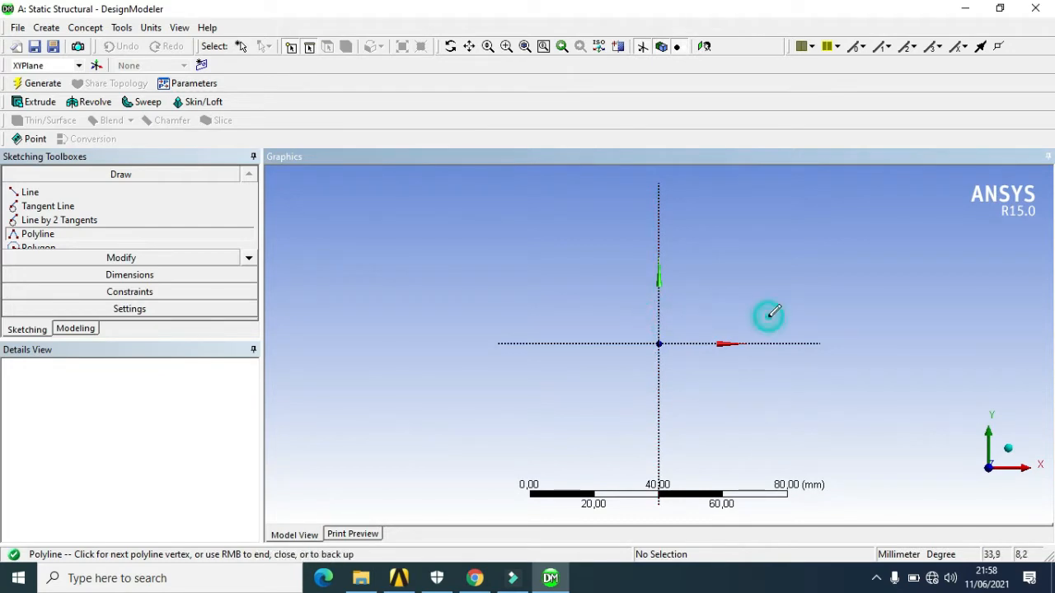
pyautogui.click(766, 172)
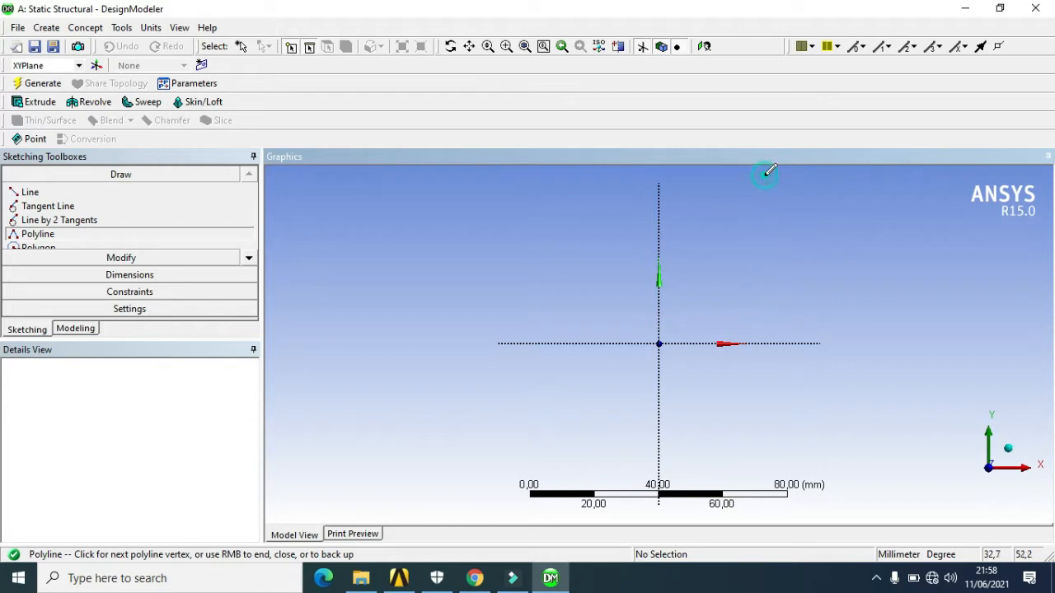
pyautogui.click(807, 173)
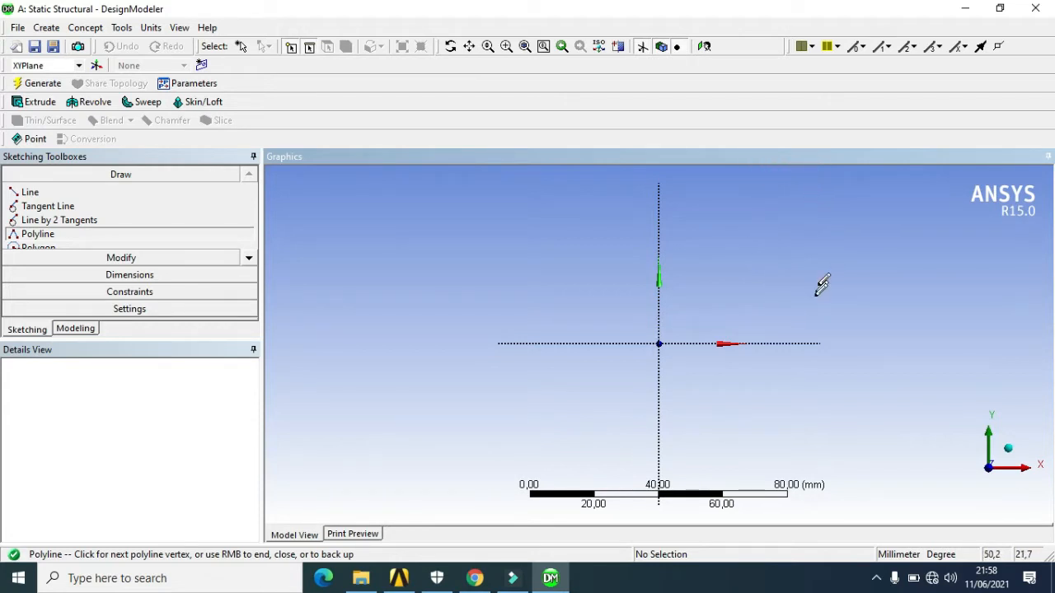
pyautogui.click(804, 342)
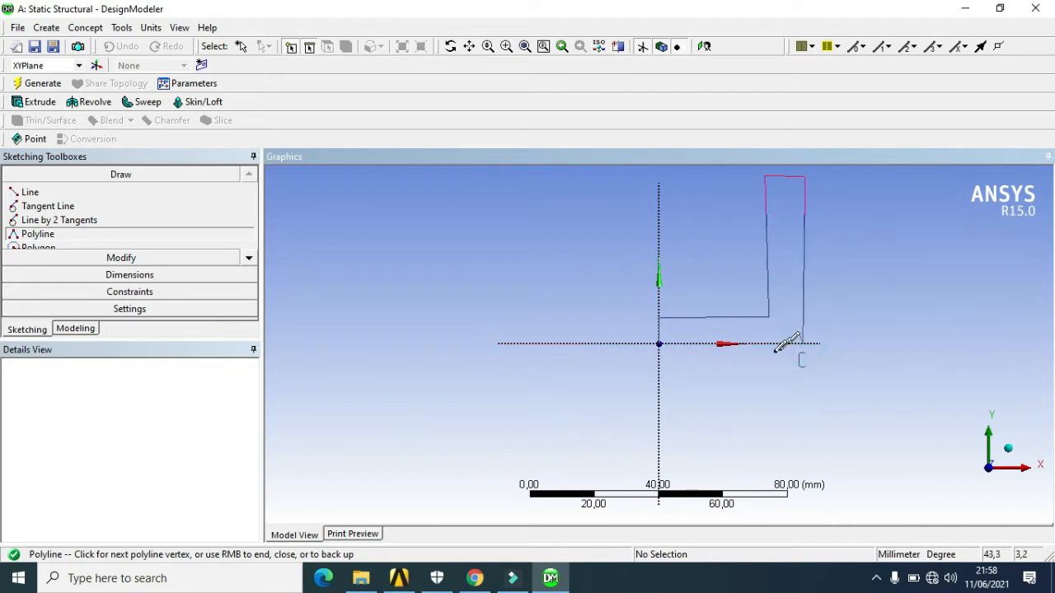
pyautogui.click(659, 343)
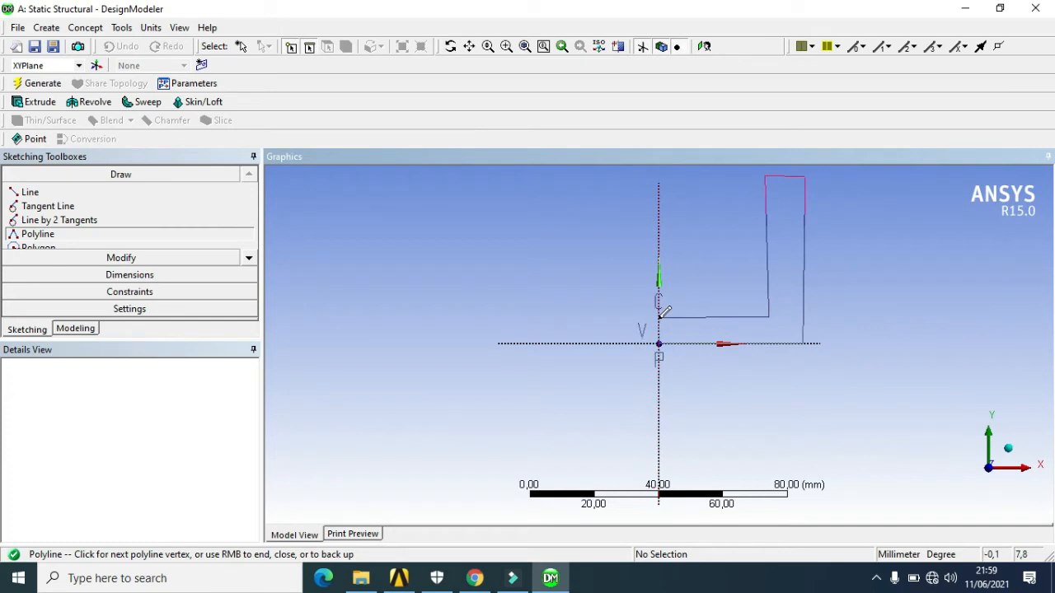
pyautogui.click(660, 316)
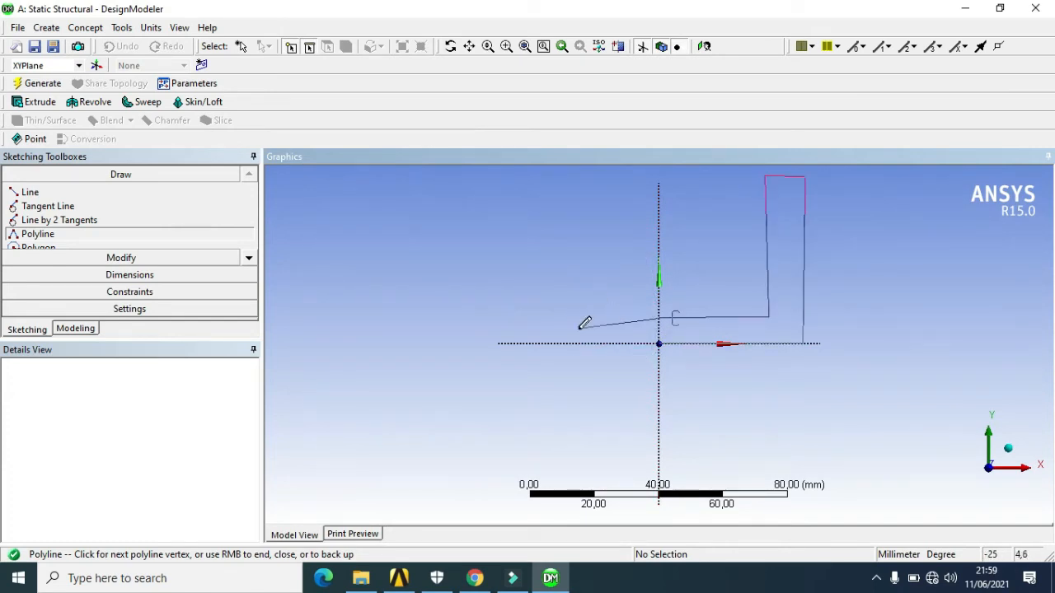
pyautogui.rightClick(553, 304)
pyautogui.click(608, 328)
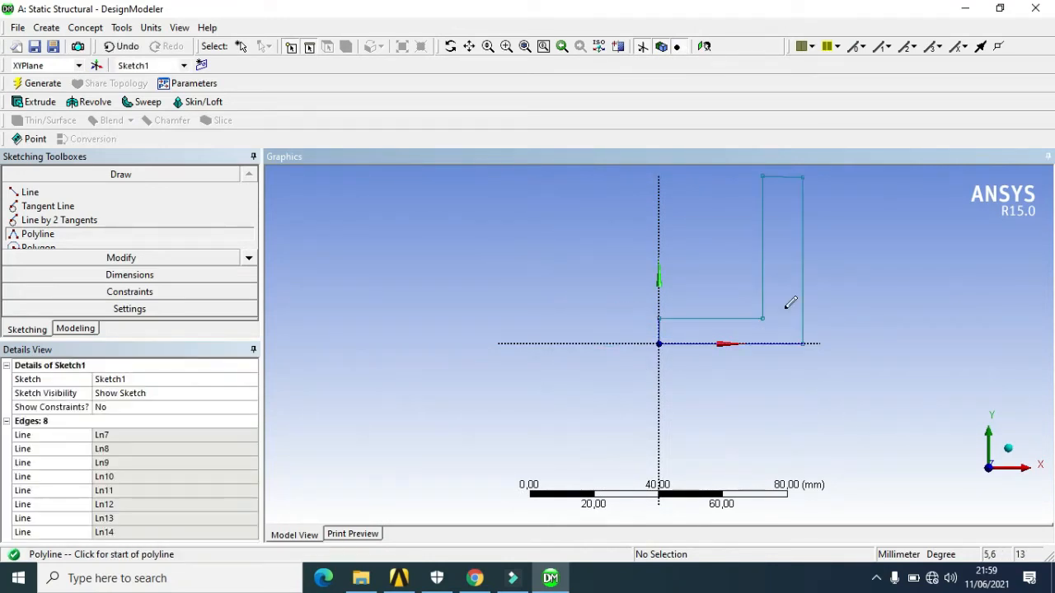
# Apply Horizontal constraints to the upright's top edge and the base's upper edge in the L-shaped sketch.
pyautogui.scroll(2, 798, 316)
pyautogui.scroll(-2, 808, 314)
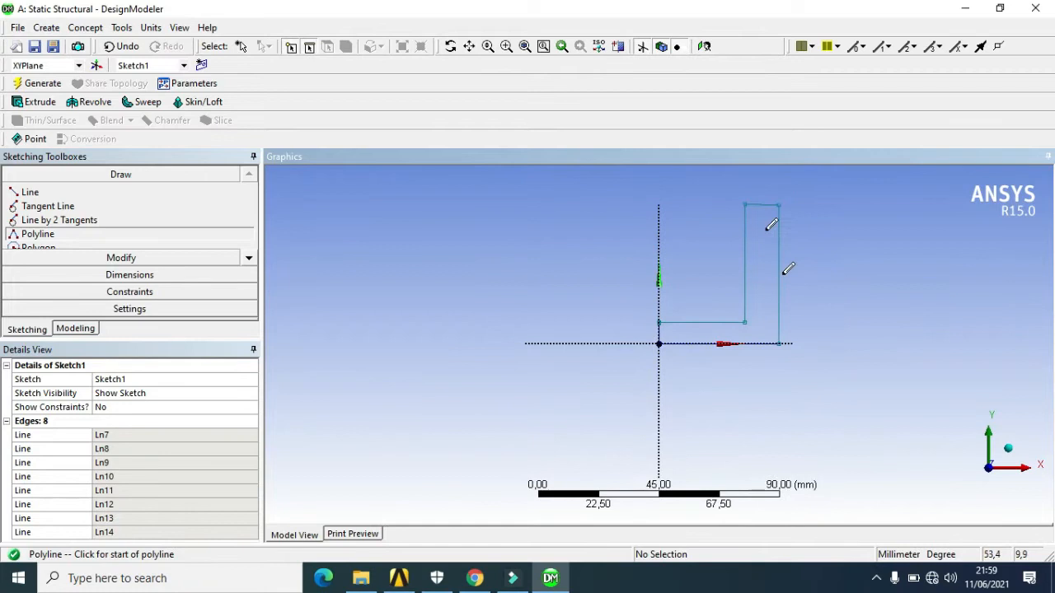
pyautogui.click(471, 46)
pyautogui.moveTo(647, 242); pyautogui.dragTo(496, 267)
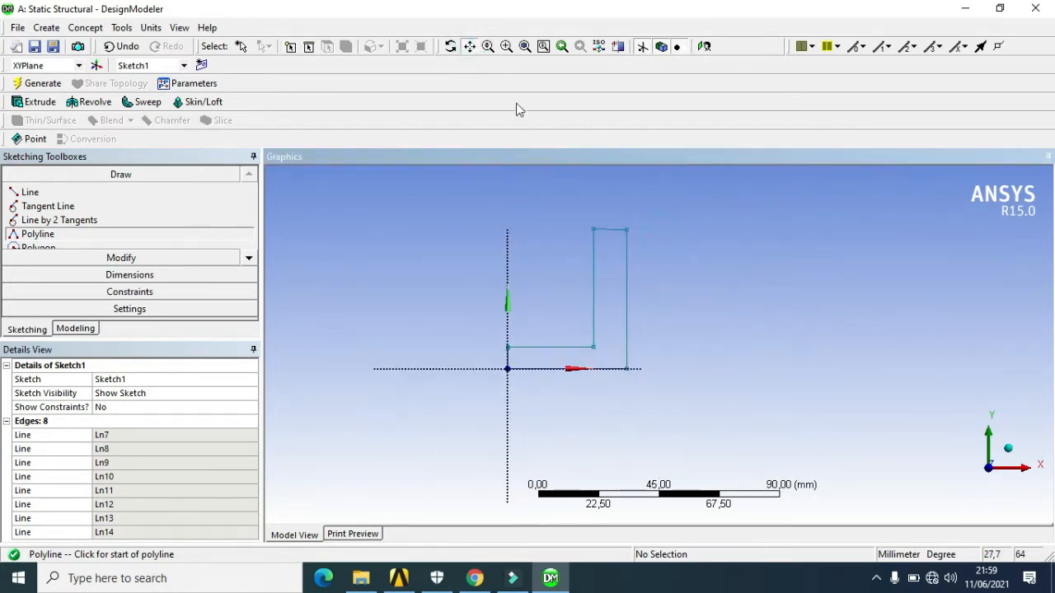
pyautogui.click(469, 47)
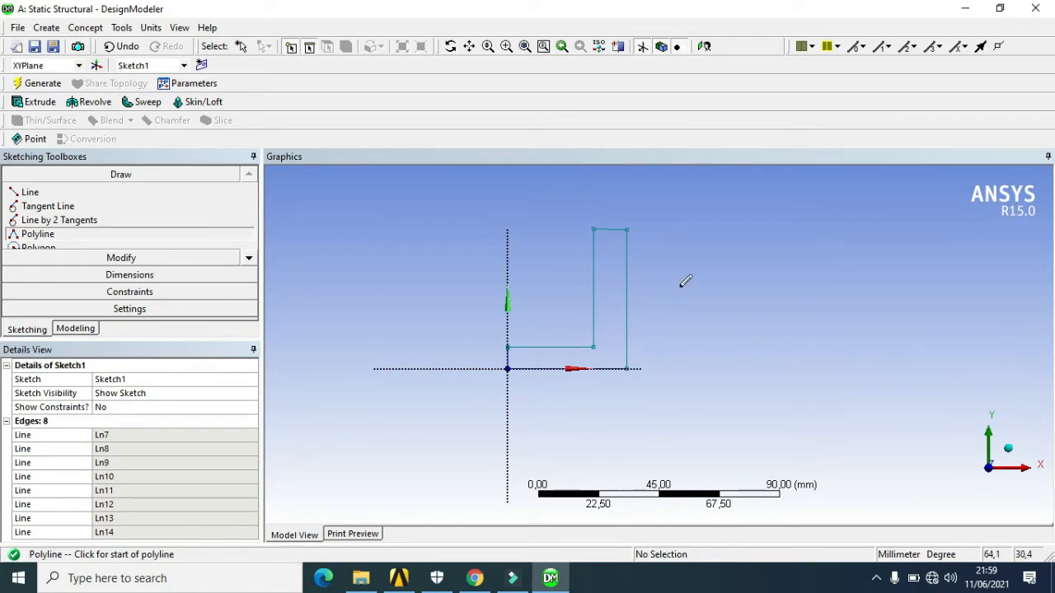
pyautogui.click(178, 295)
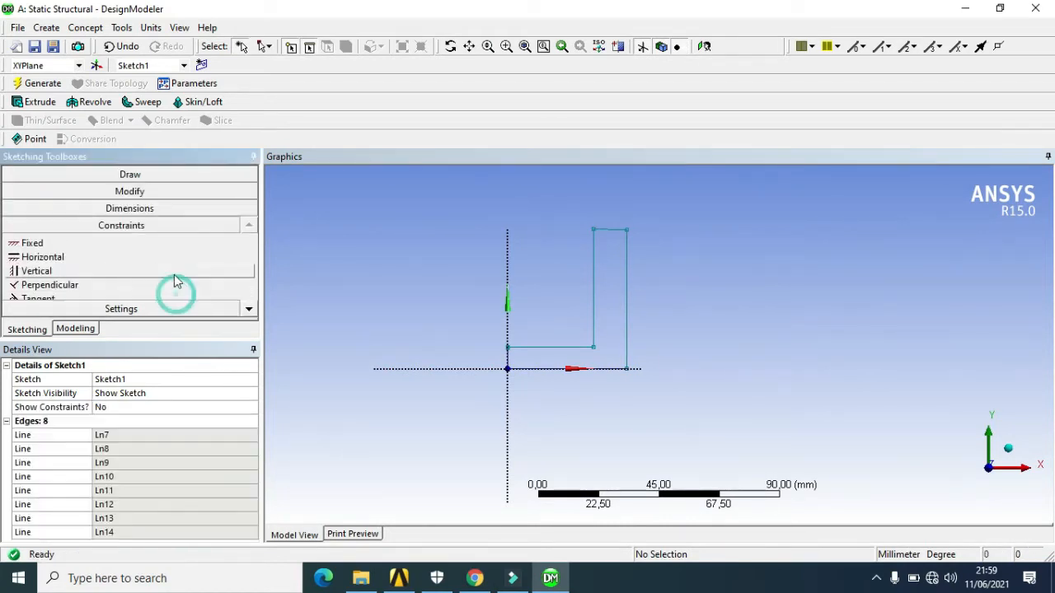
pyautogui.click(82, 262)
pyautogui.click(618, 234)
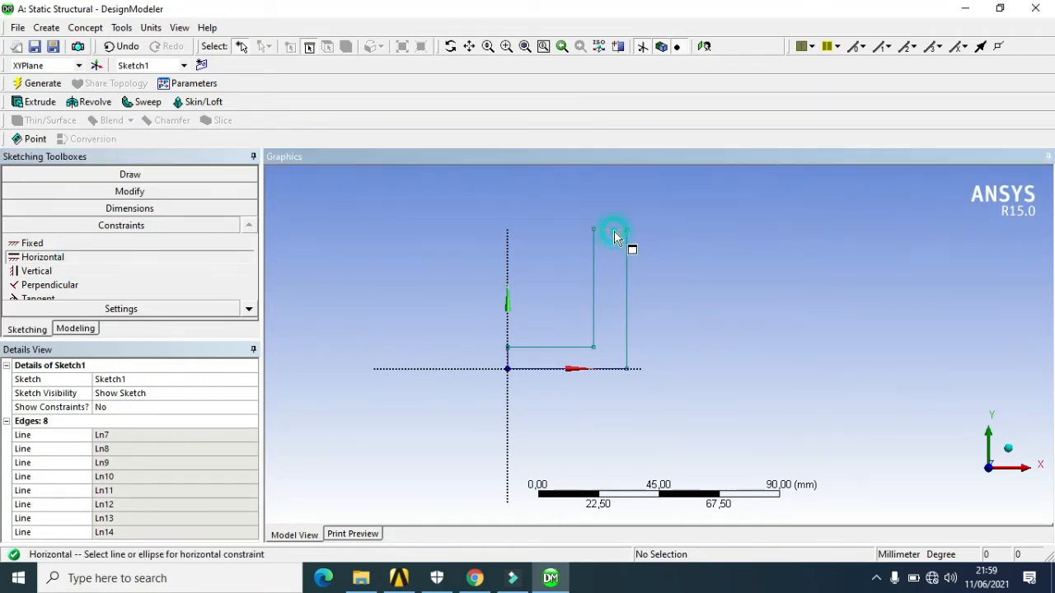
pyautogui.click(569, 346)
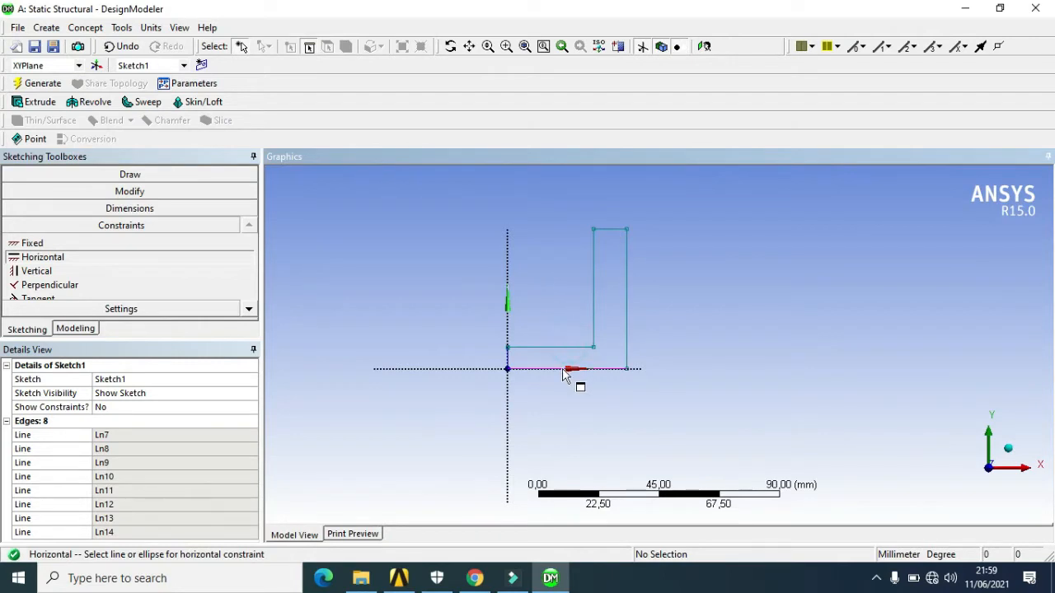
# Apply Vertical constraints to both long sides of the upright and to the base's short end edge at the origin.
pyautogui.click(43, 271)
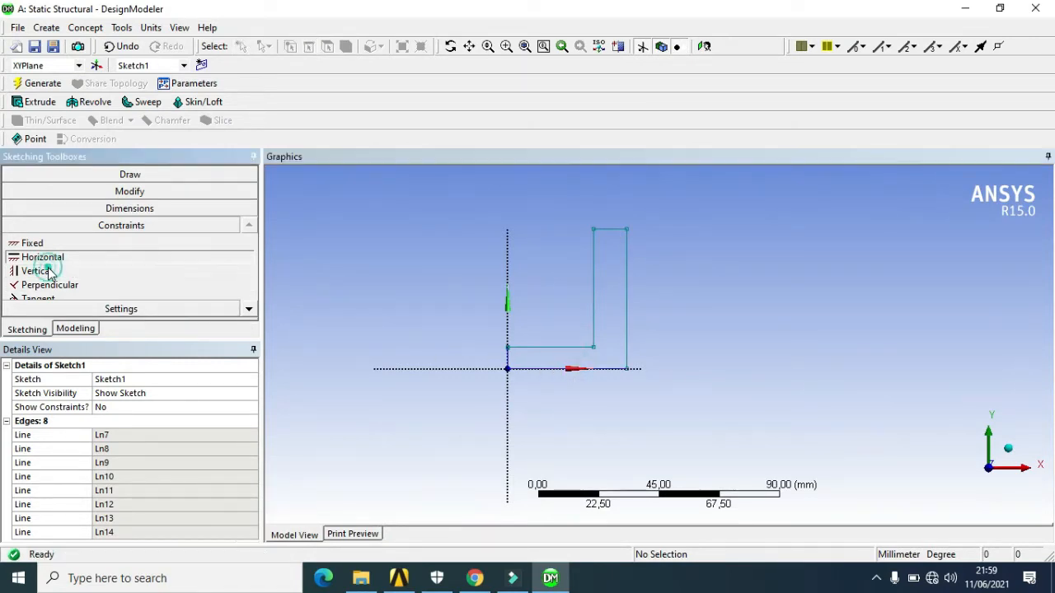
pyautogui.click(595, 292)
pyautogui.click(627, 295)
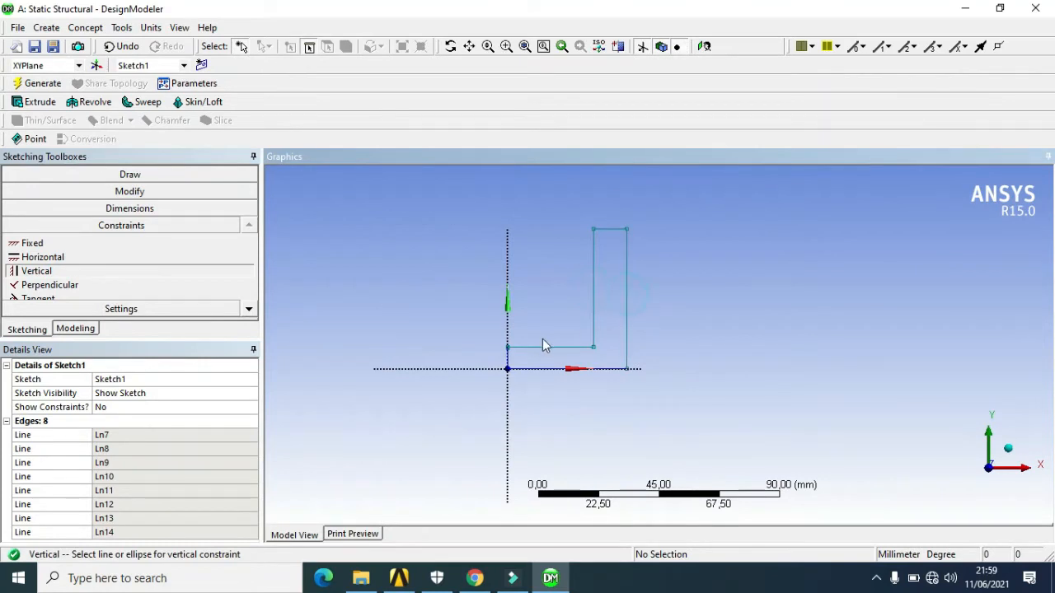
pyautogui.click(508, 358)
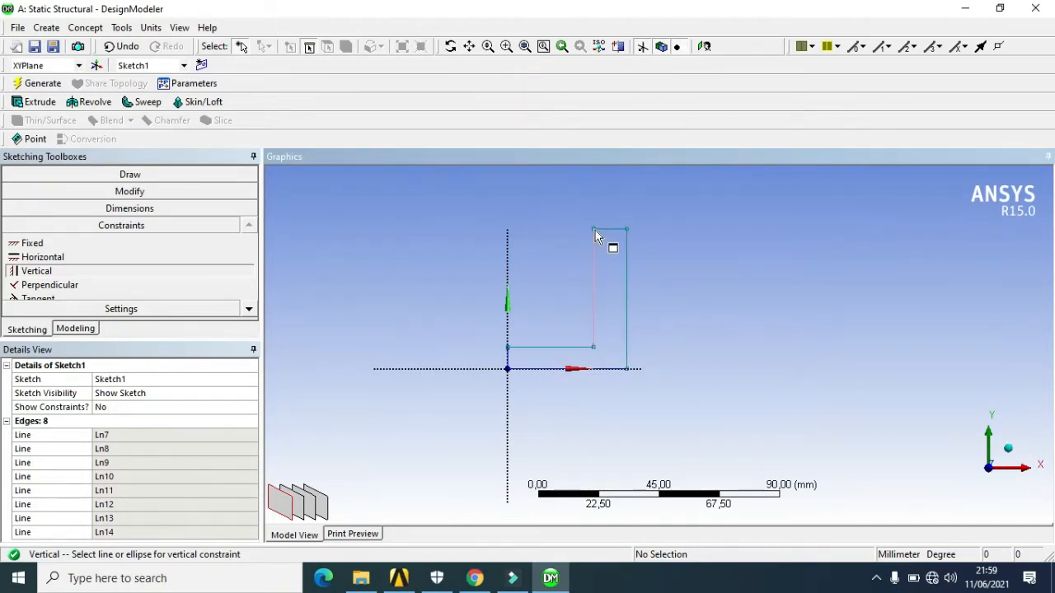
# Apply an Equal Length constraint between the upright's top edge and the base's short end edge at the origin.
pyautogui.click(249, 308)
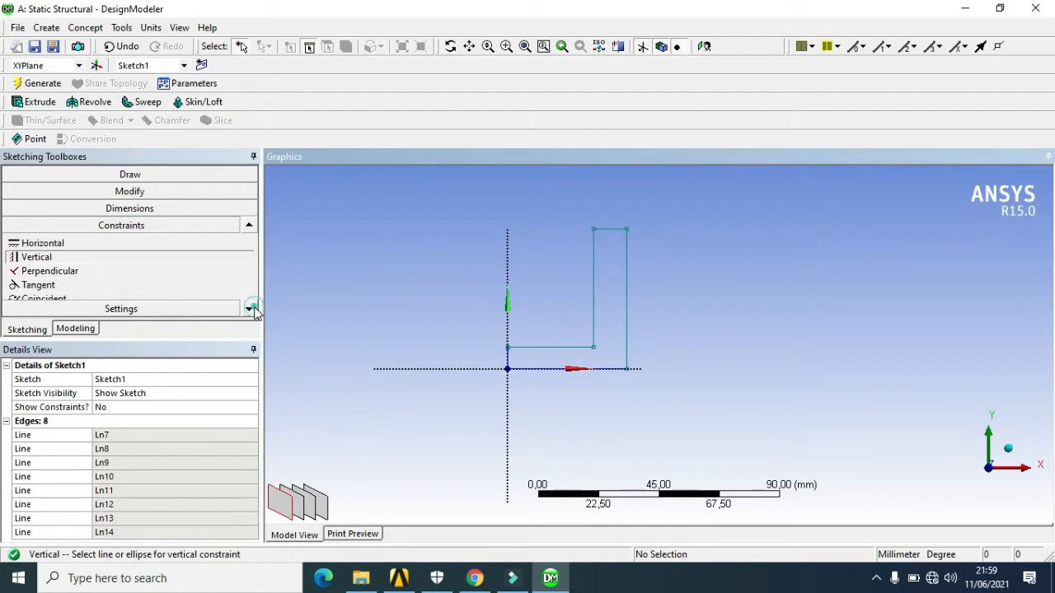
pyautogui.click(249, 308)
pyautogui.click(249, 308)
pyautogui.click(249, 308)
pyautogui.click(248, 308)
pyautogui.click(249, 308)
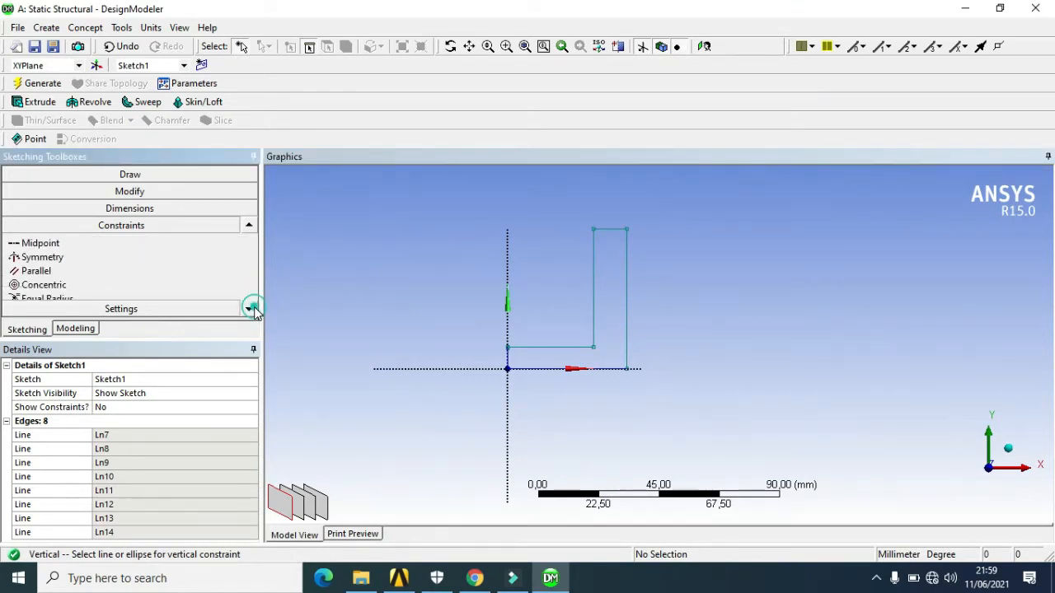
pyautogui.click(248, 308)
pyautogui.click(248, 309)
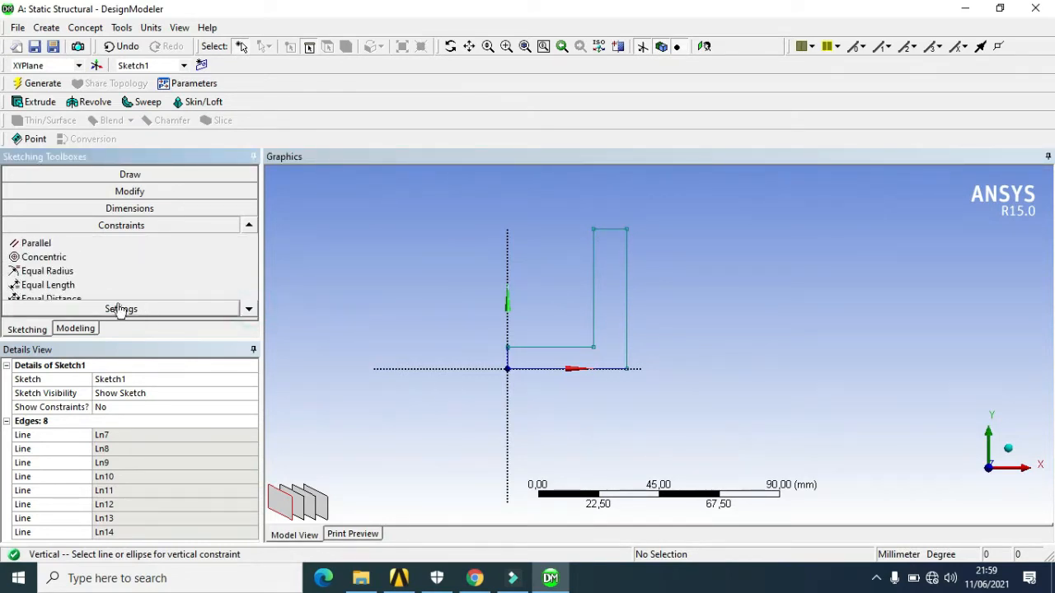
pyautogui.click(58, 286)
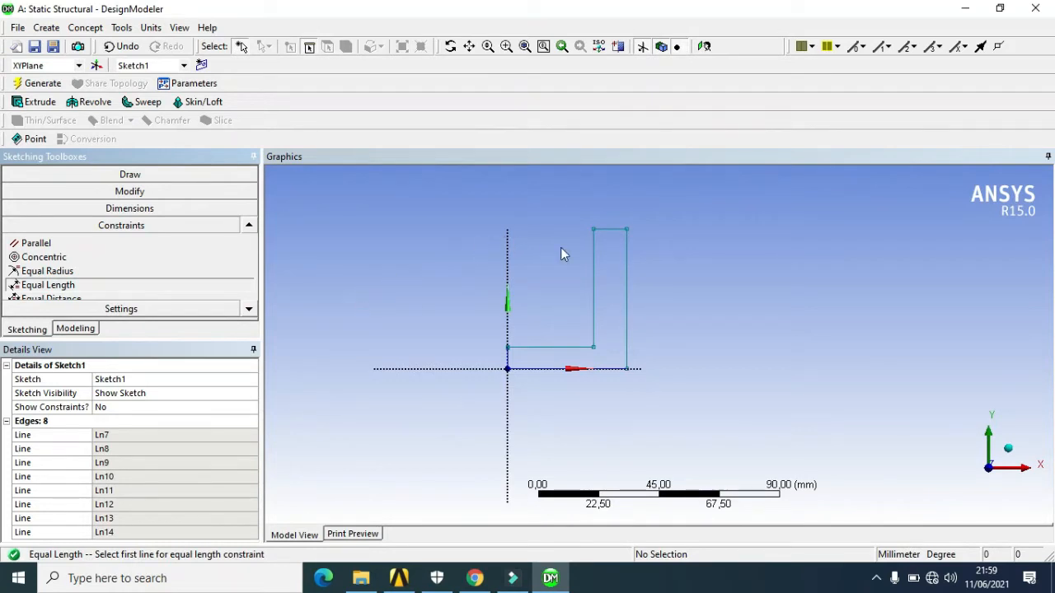
pyautogui.click(615, 232)
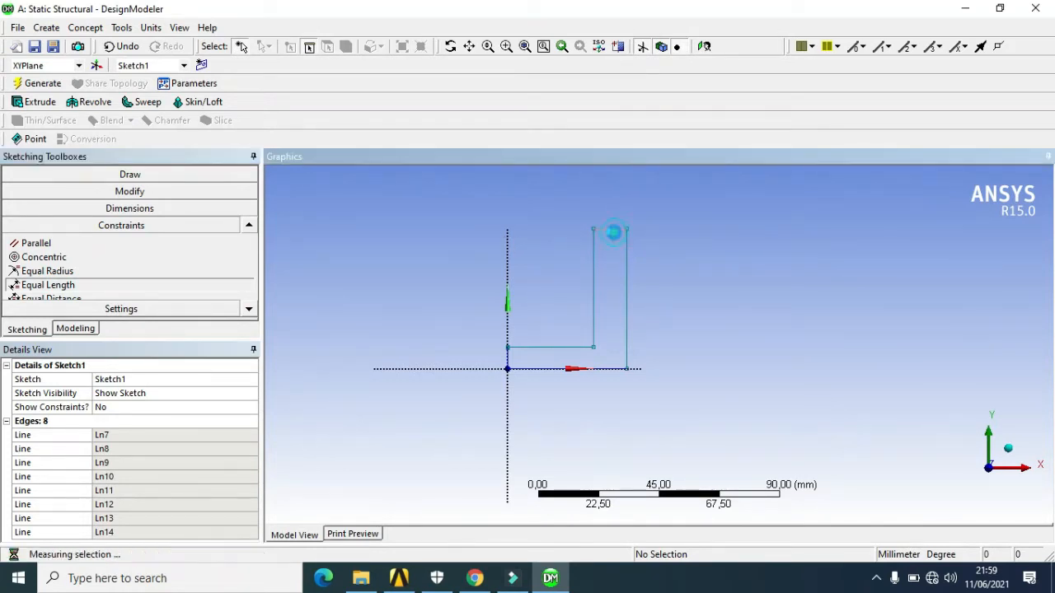
pyautogui.click(507, 366)
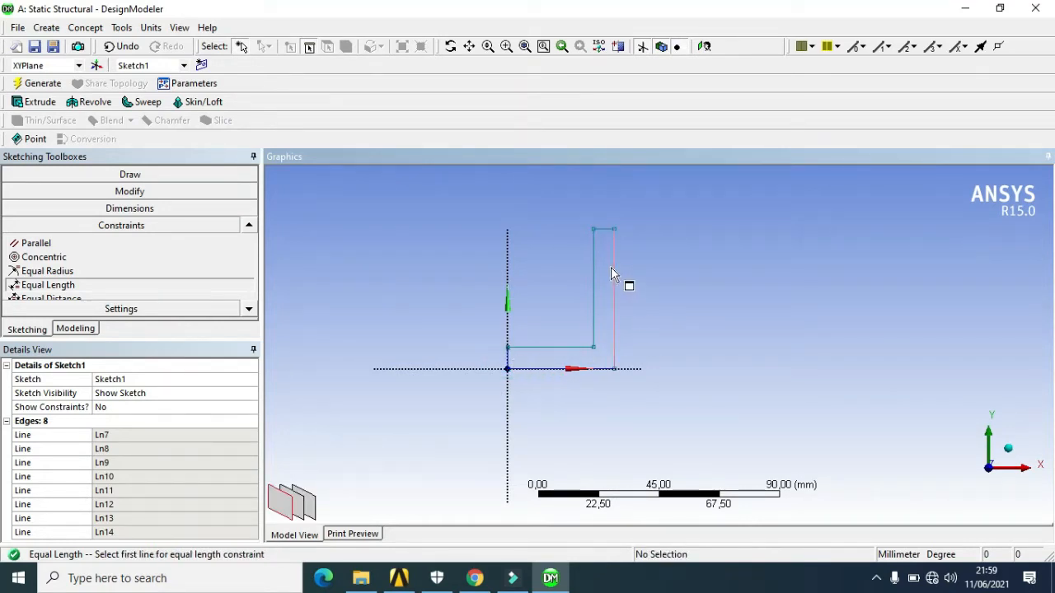
pyautogui.click(506, 356)
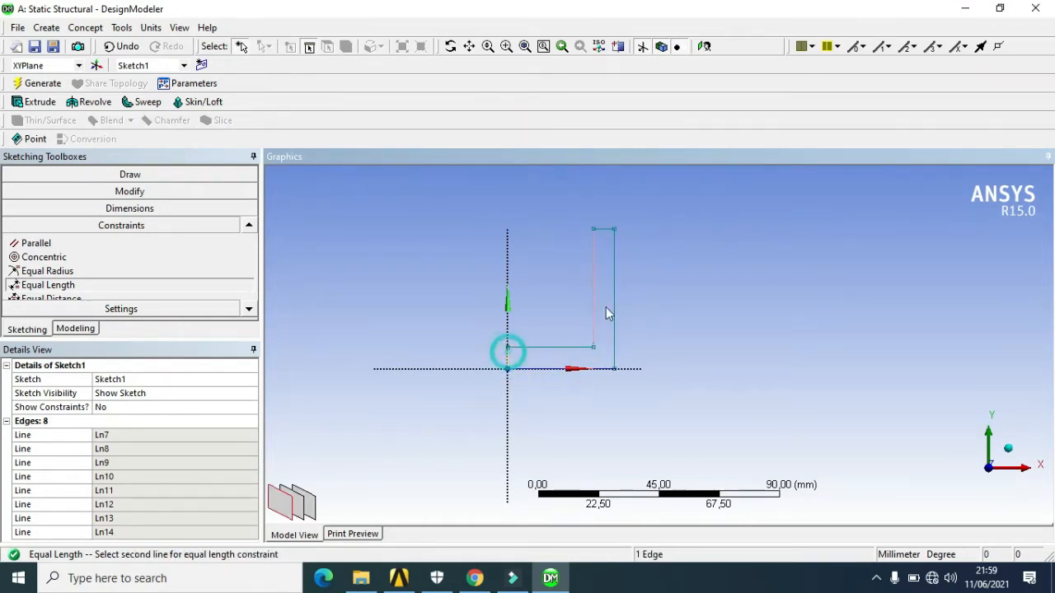
pyautogui.click(605, 232)
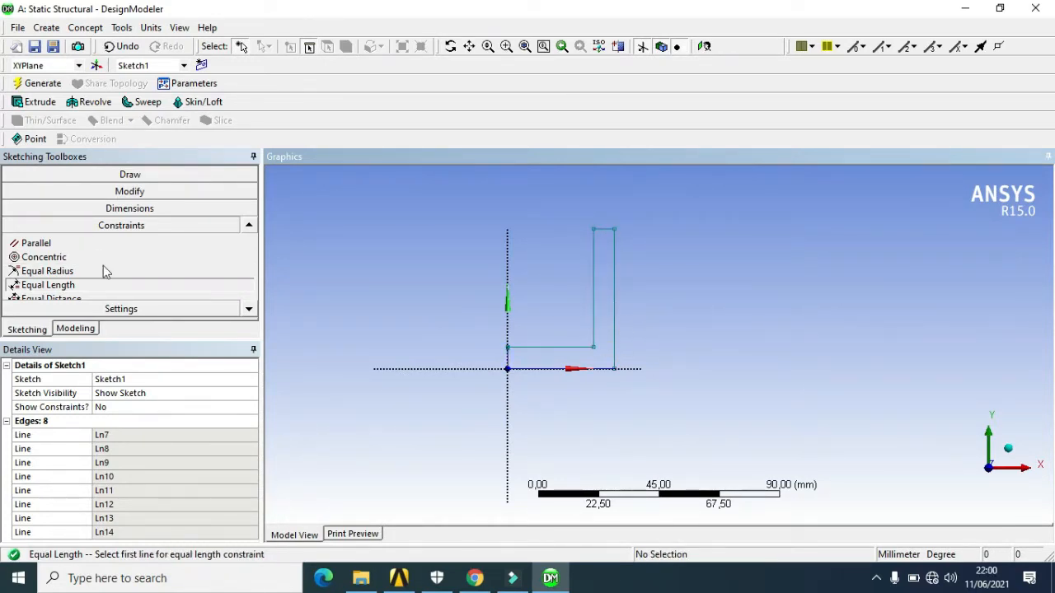
# Add General dimensions to the L-shape's base thickness, full base length and full outer height.
pyautogui.click(123, 211)
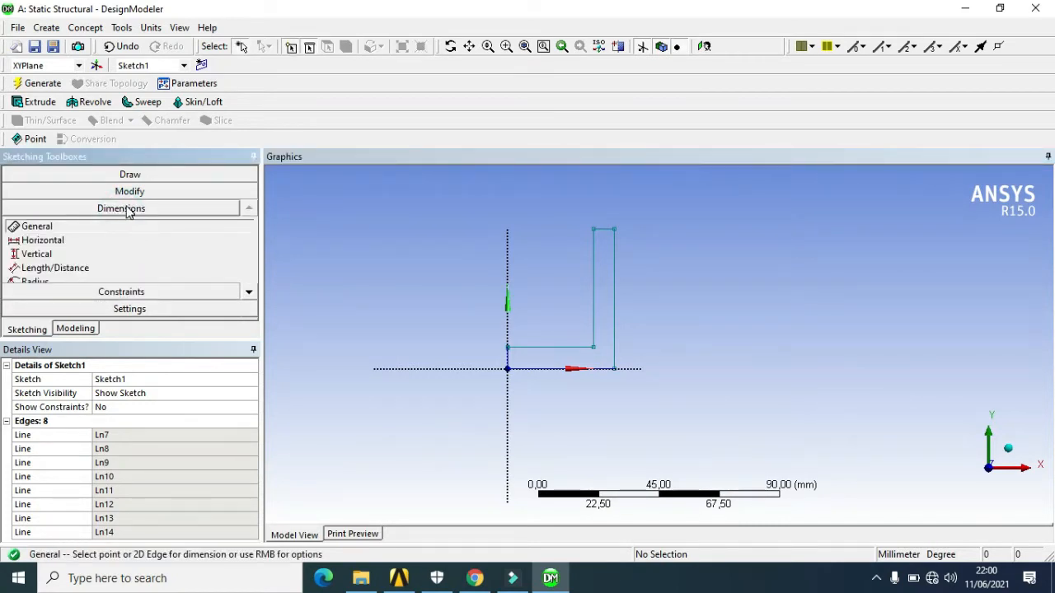
pyautogui.click(87, 224)
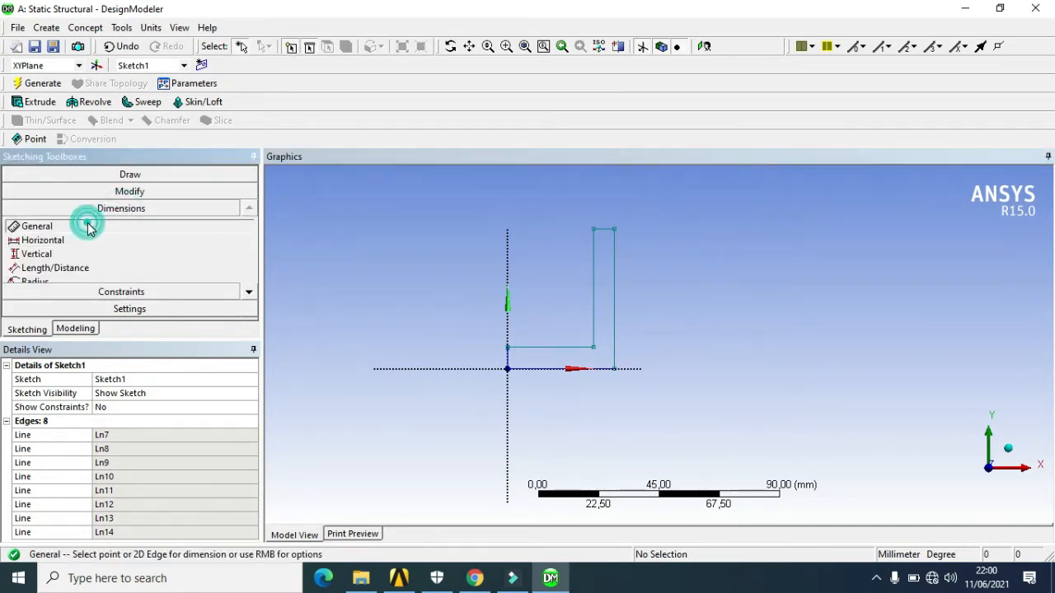
pyautogui.click(506, 358)
pyautogui.click(440, 346)
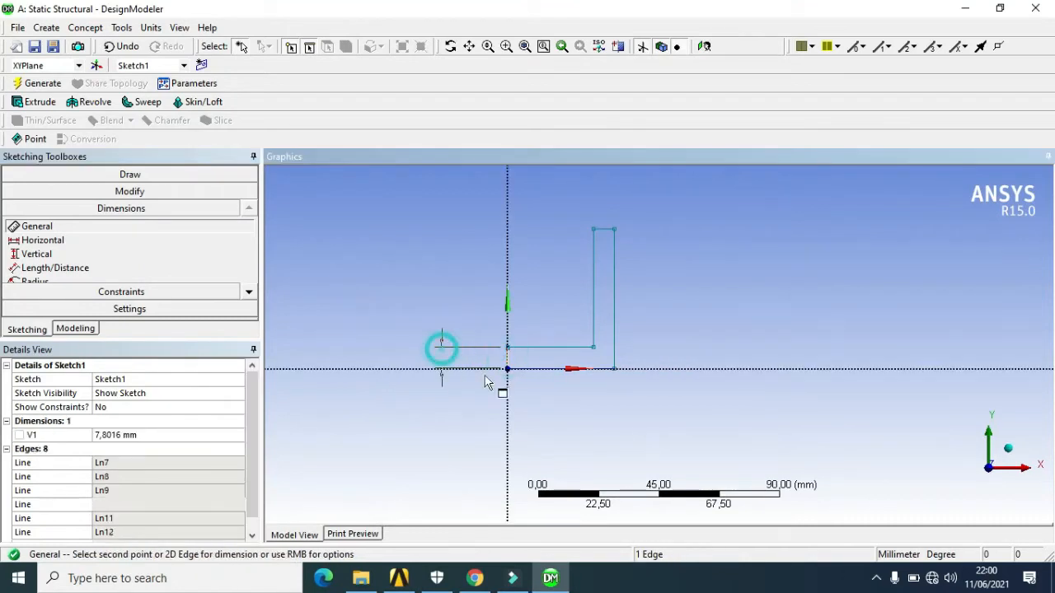
pyautogui.click(542, 371)
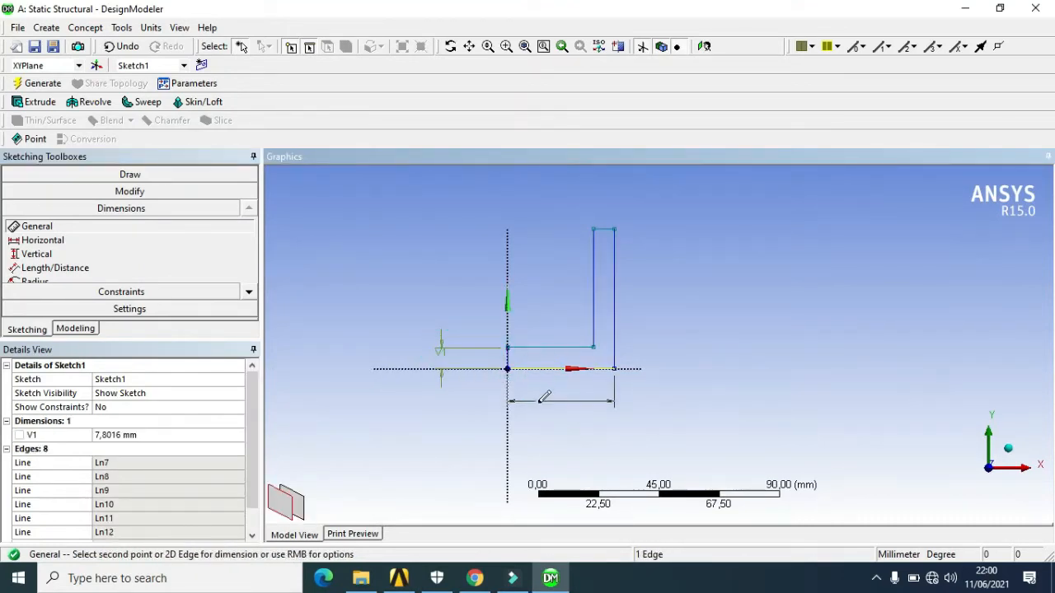
pyautogui.click(540, 410)
pyautogui.click(614, 323)
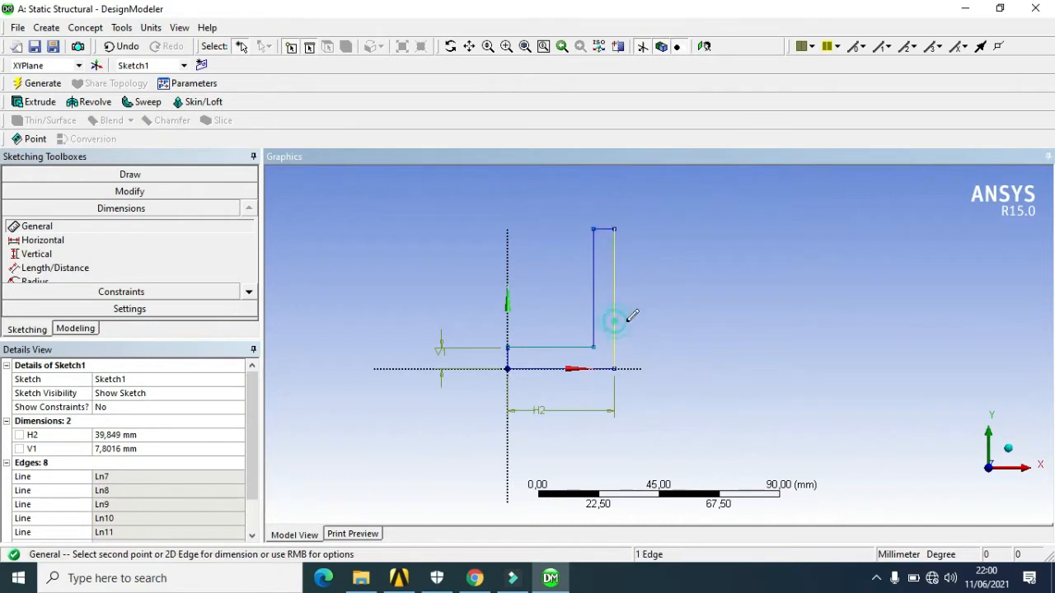
pyautogui.click(664, 314)
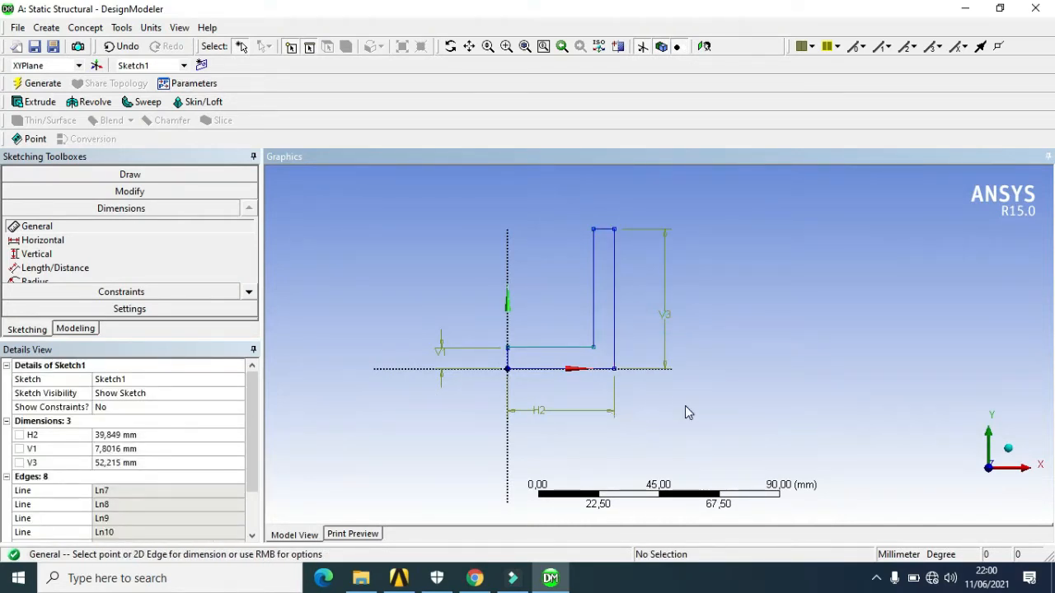
pyautogui.click(603, 229)
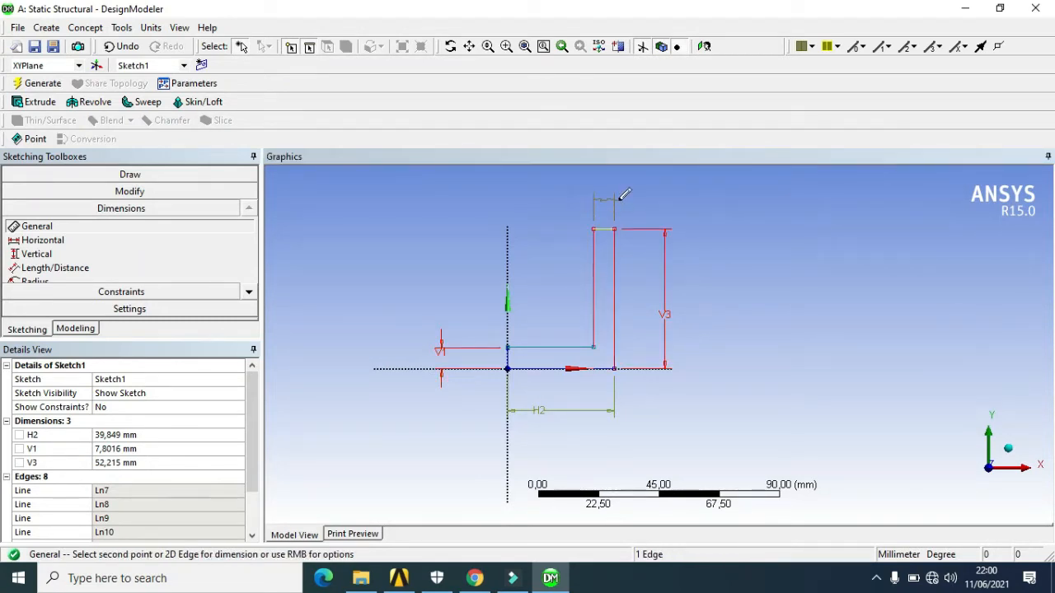
pyautogui.click(124, 46)
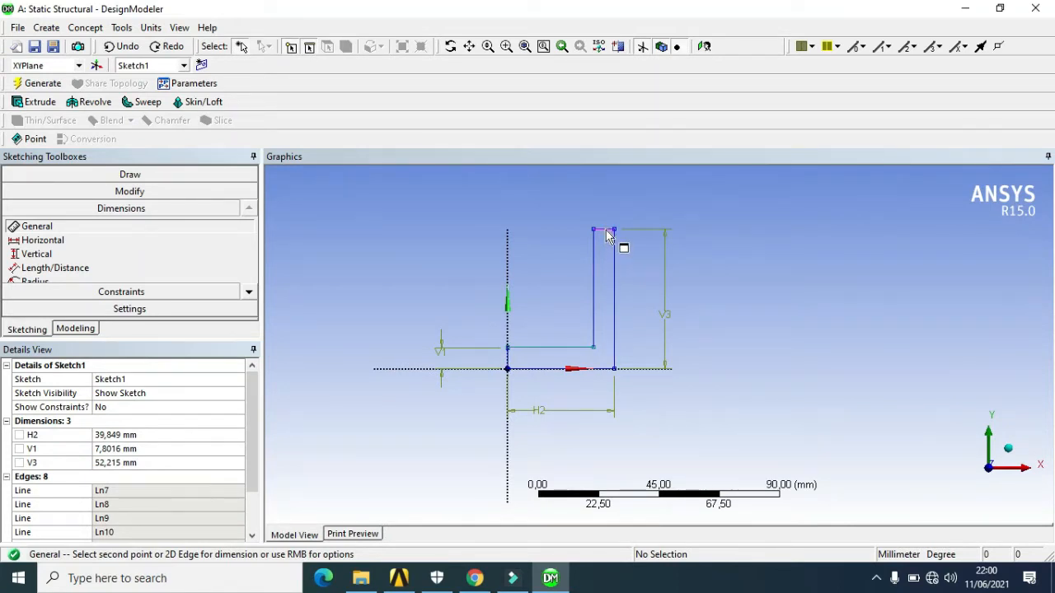
# Set the L-shape's base length to 50 mm, its outer height to 100 mm and its base thickness to 10 mm.
pyautogui.click(117, 436)
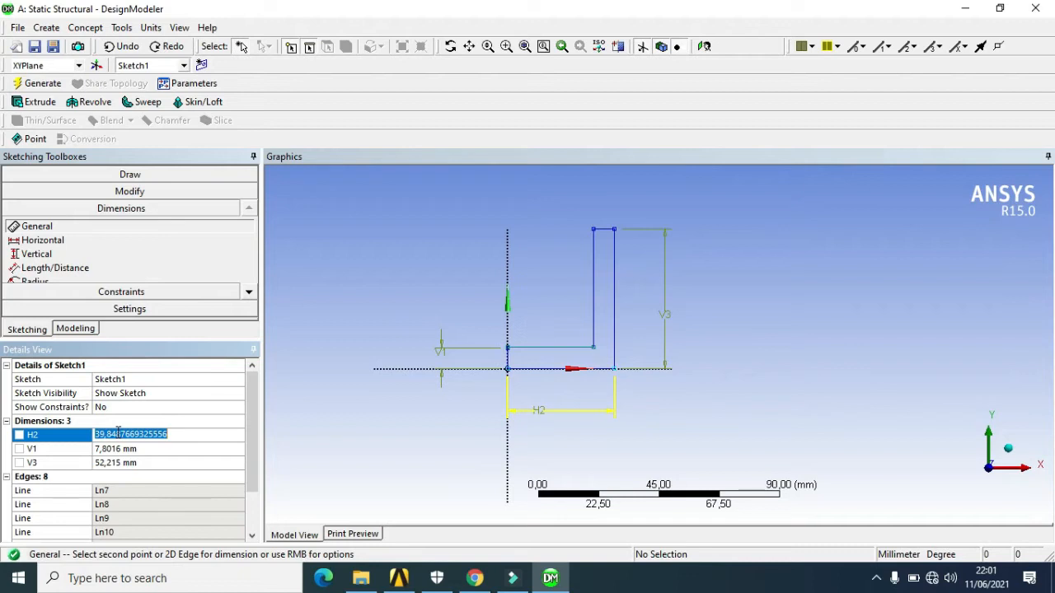
pyautogui.write('50')
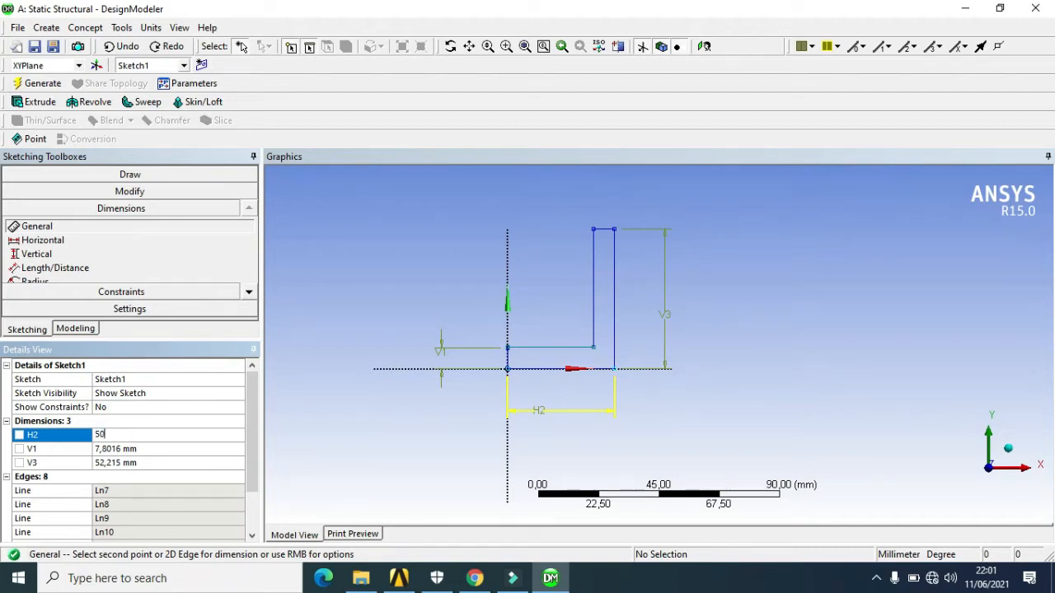
pyautogui.press('Return')
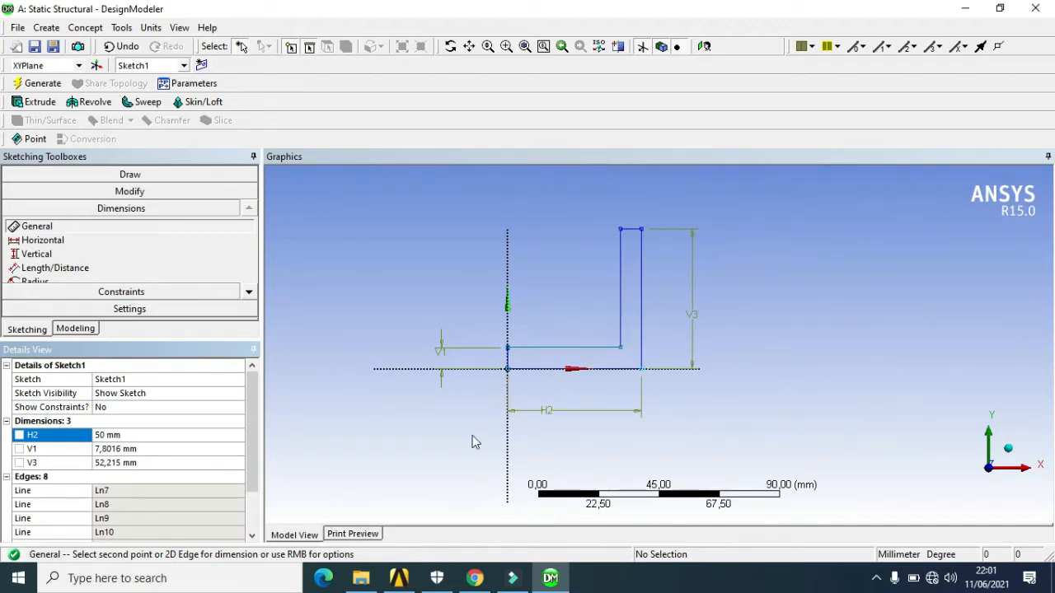
pyautogui.click(110, 463)
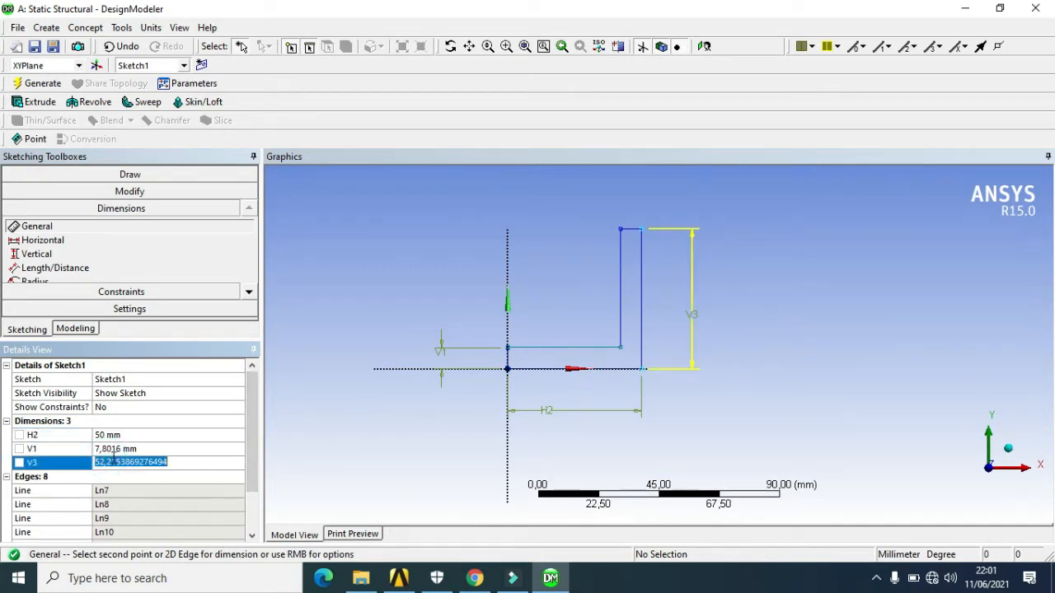
pyautogui.write('100')
pyautogui.press('Return')
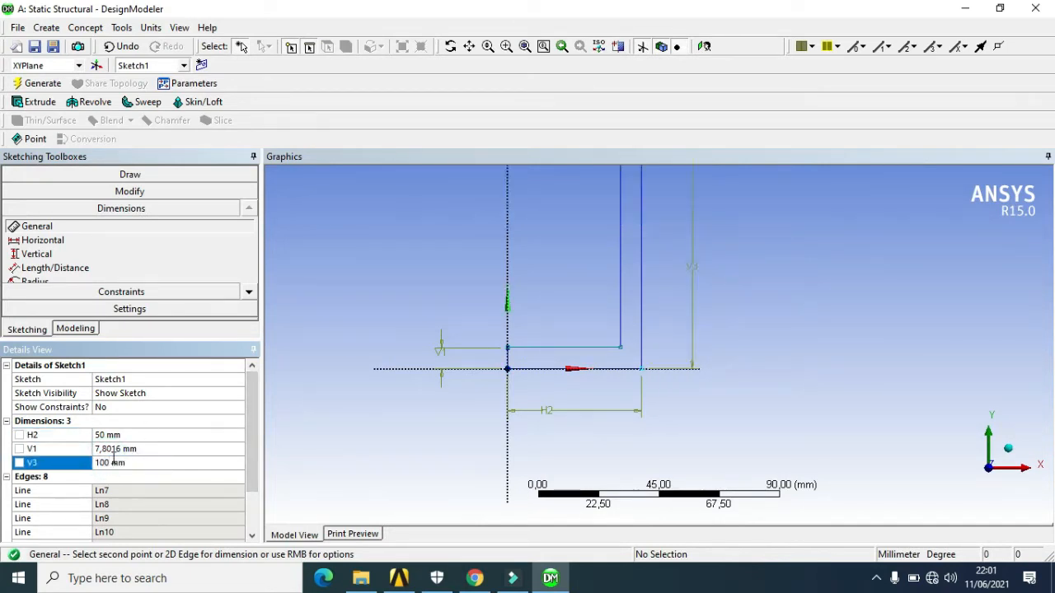
pyautogui.scroll(-2, 764, 379)
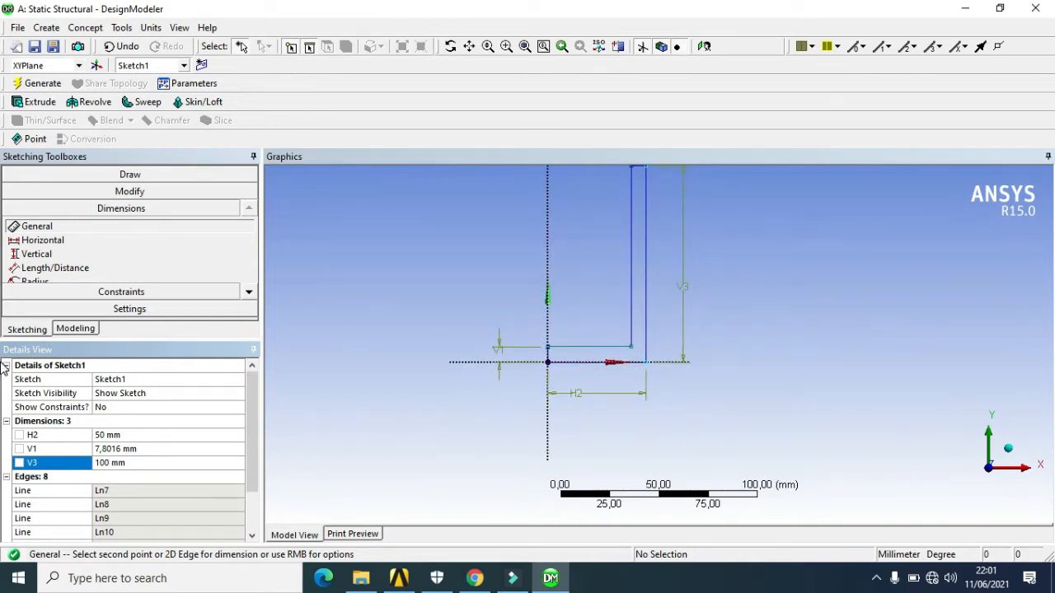
pyautogui.click(122, 450)
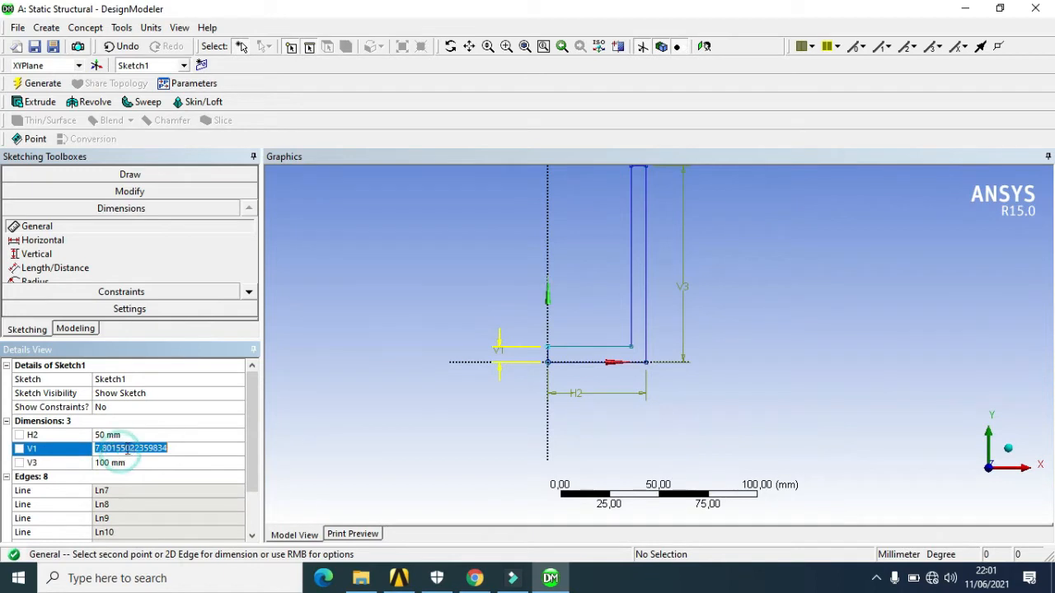
pyautogui.write('10')
pyautogui.press('Return')
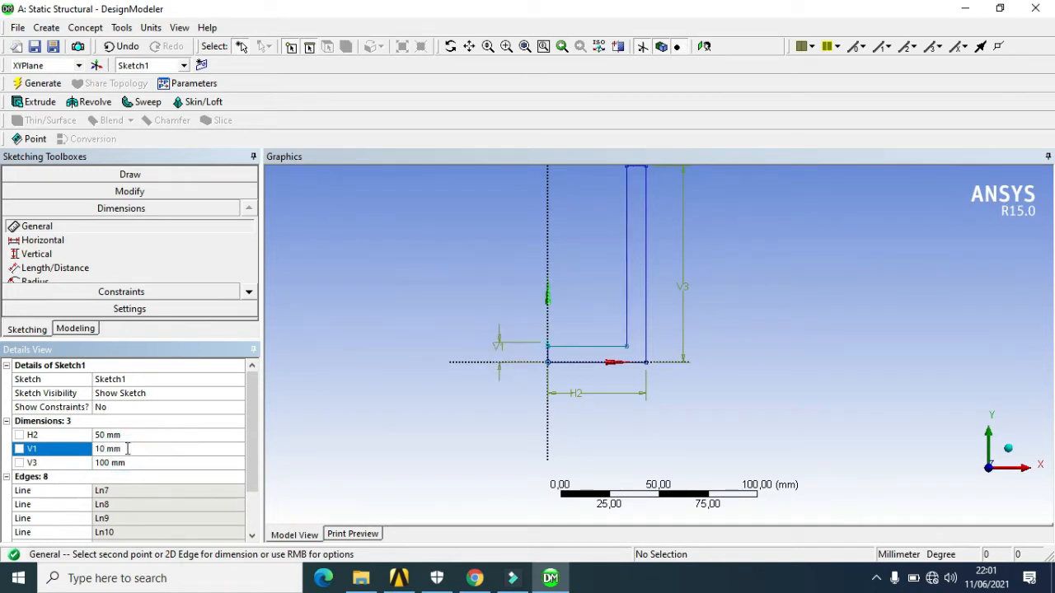
pyautogui.scroll(1, 586, 410)
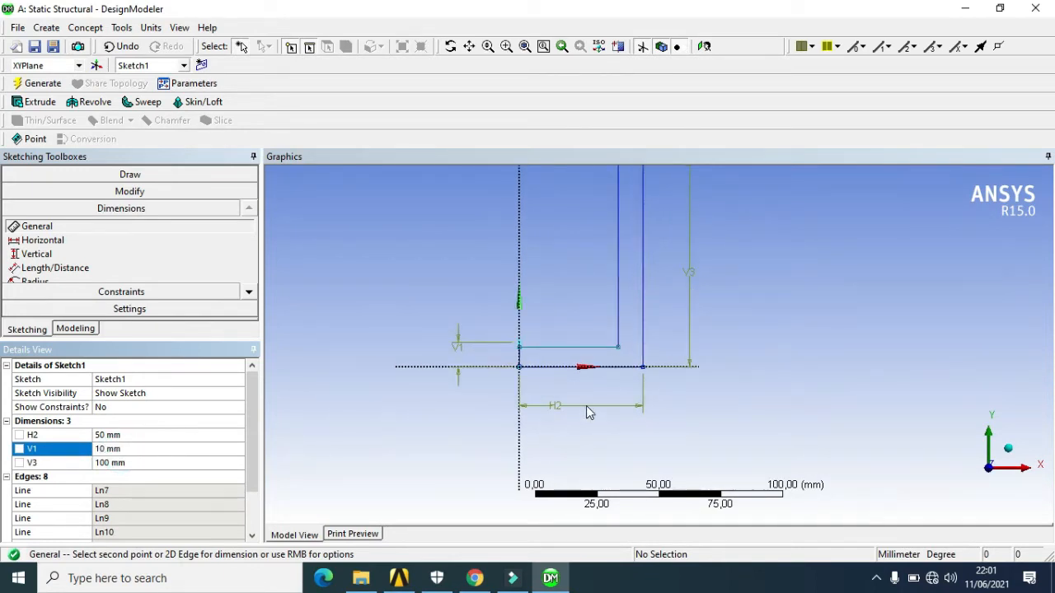
pyautogui.scroll(-2, 586, 410)
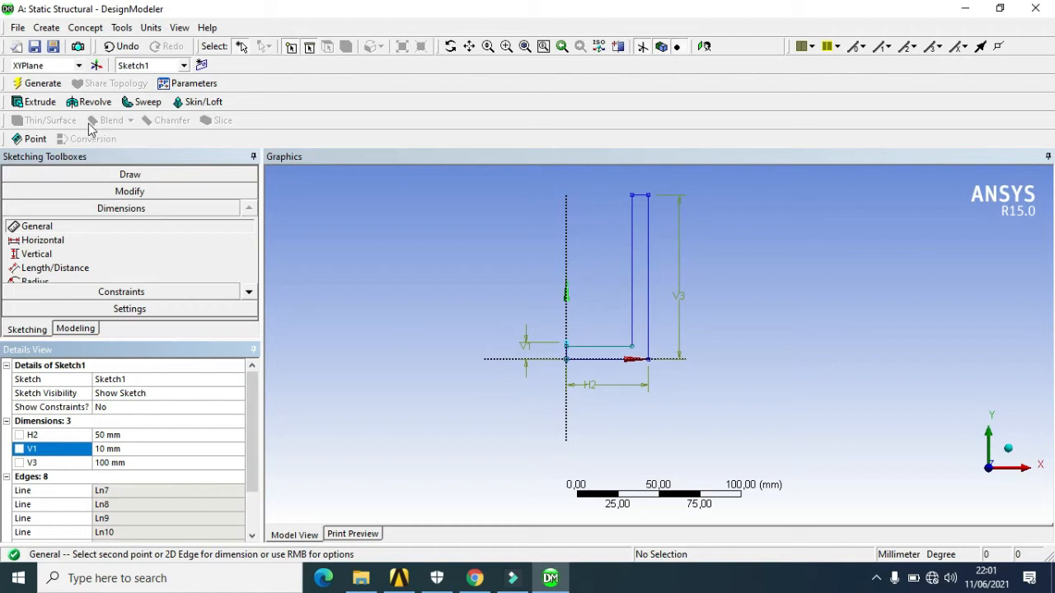
# Extrude the L-shaped Sketch1 profile to a depth of 60 mm as added material and generate the body.
pyautogui.click(37, 103)
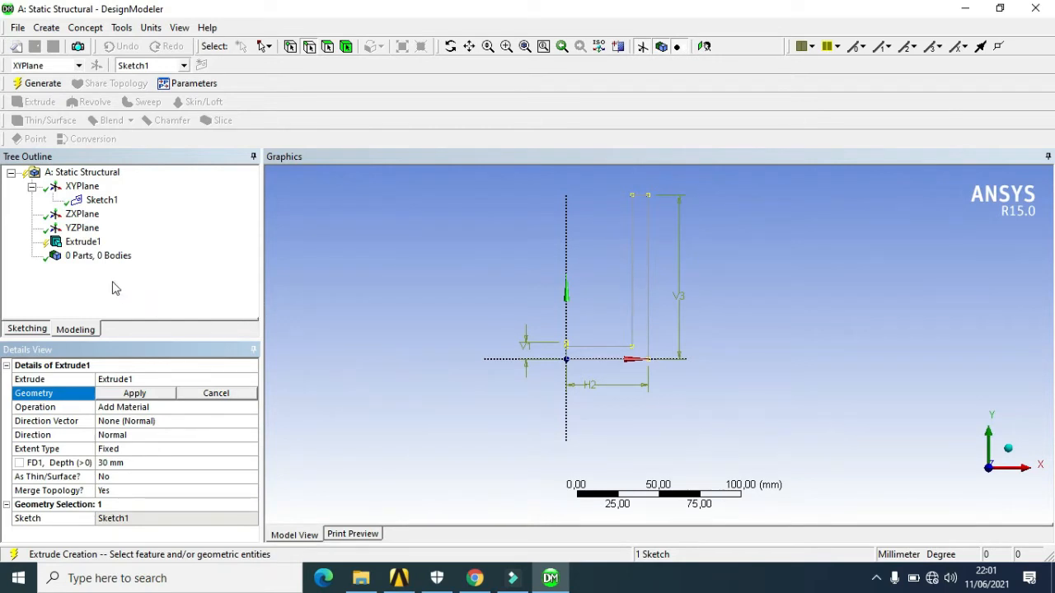
pyautogui.click(99, 200)
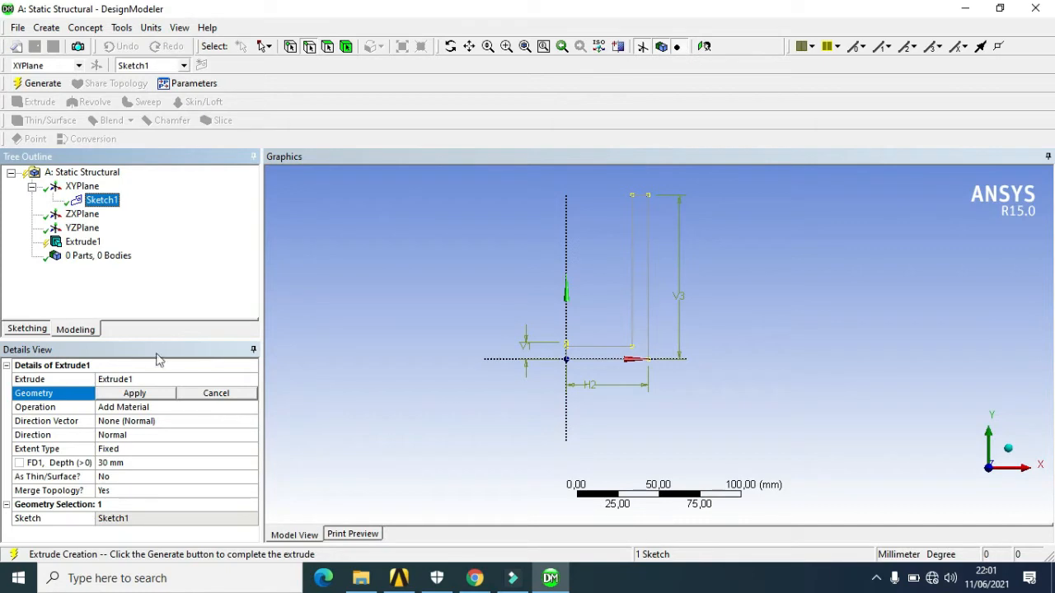
pyautogui.click(134, 393)
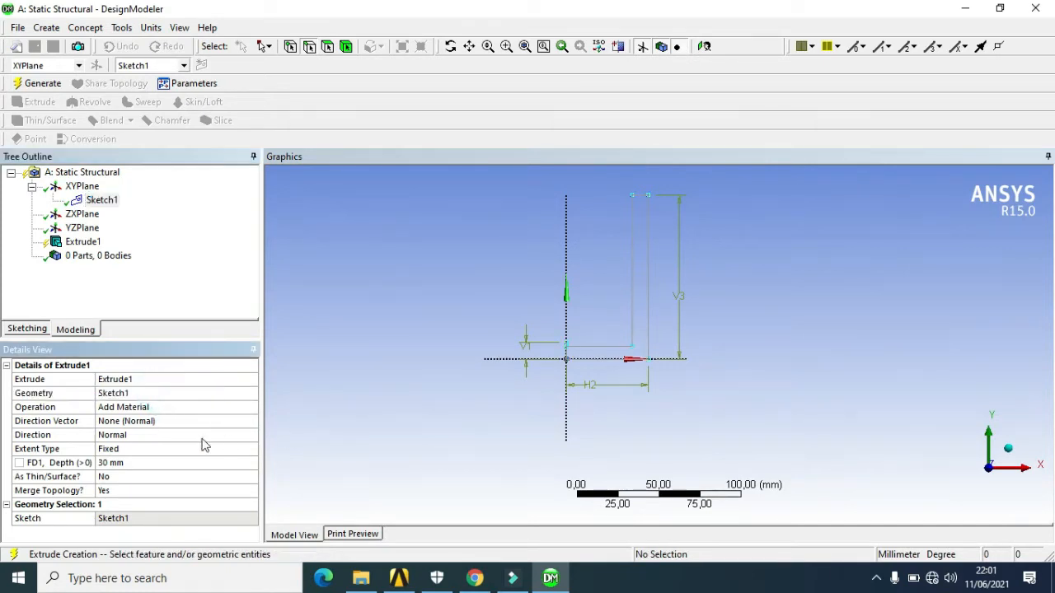
pyautogui.click(124, 463)
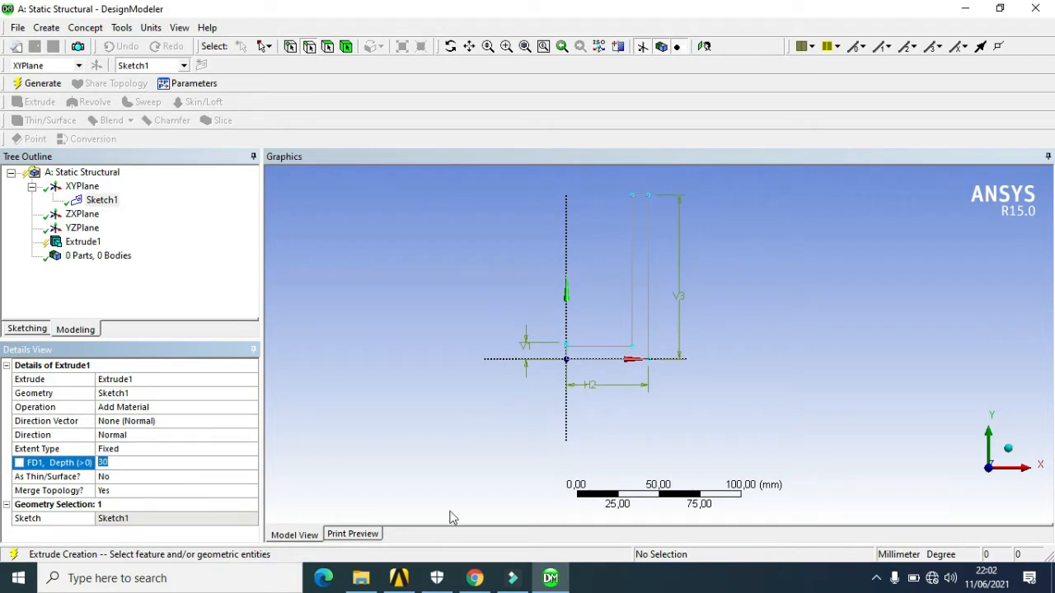
pyautogui.click(1008, 449)
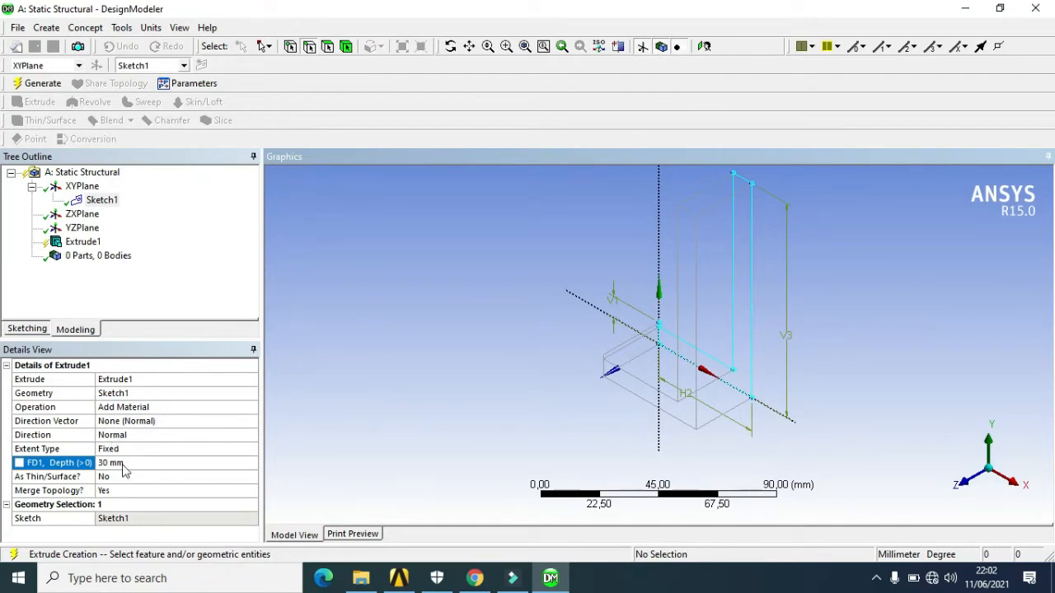
pyautogui.click(121, 464)
pyautogui.write('6')
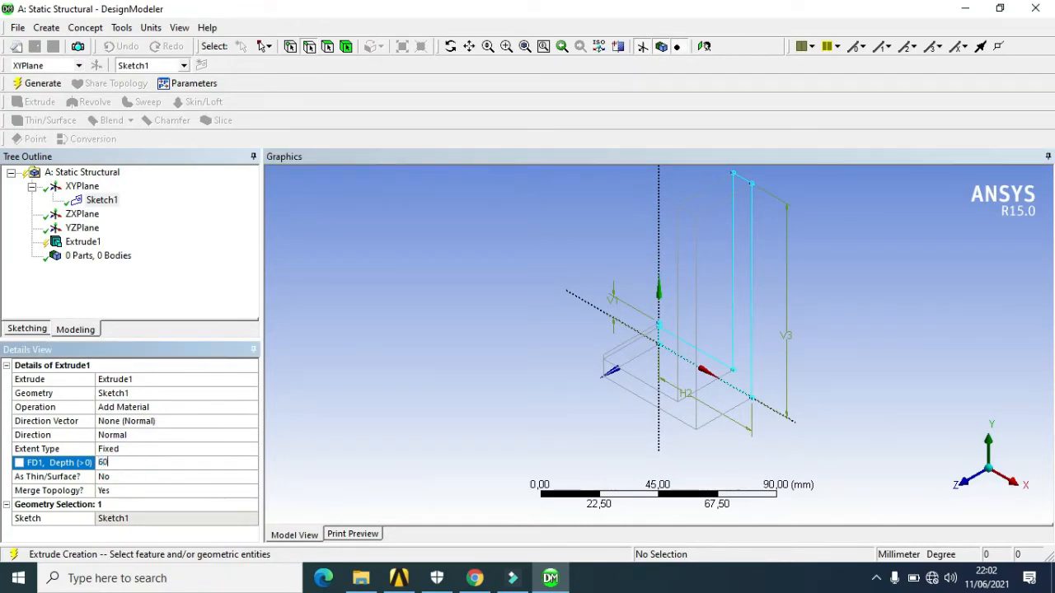
pyautogui.write('0')
pyautogui.press('Return')
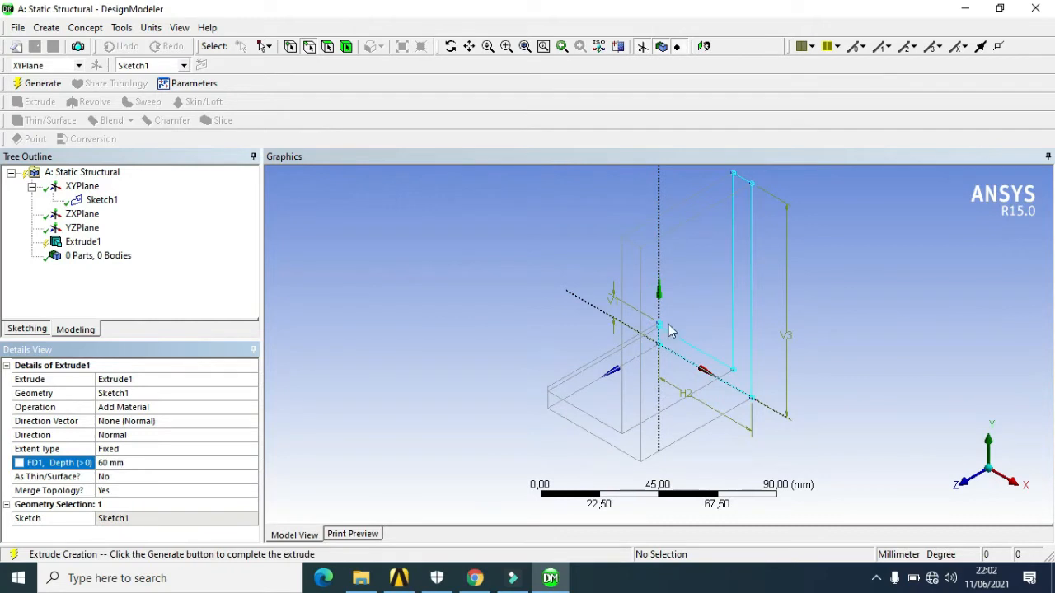
pyautogui.scroll(1, 685, 315)
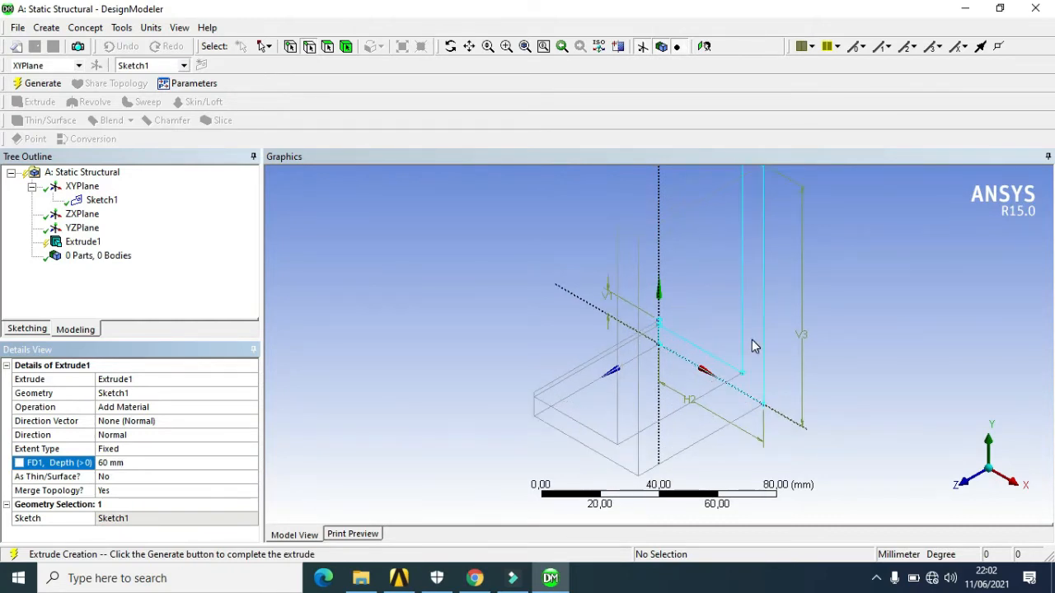
pyautogui.click(50, 83)
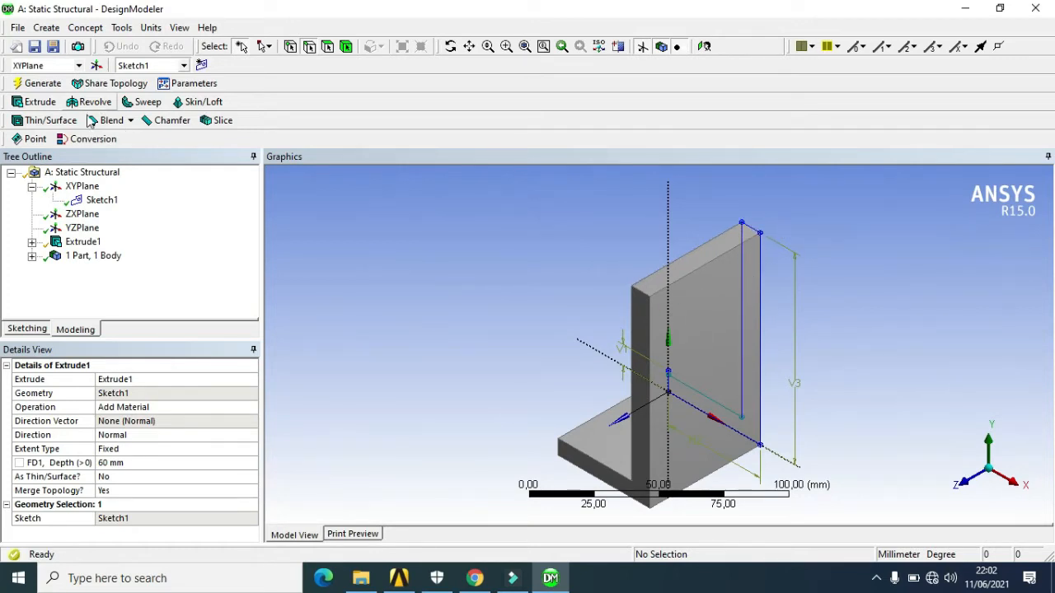
# Round the two short top corner edges of the upright plate with a 30 mm fixed-radius blend and generate it.
pyautogui.click(130, 122)
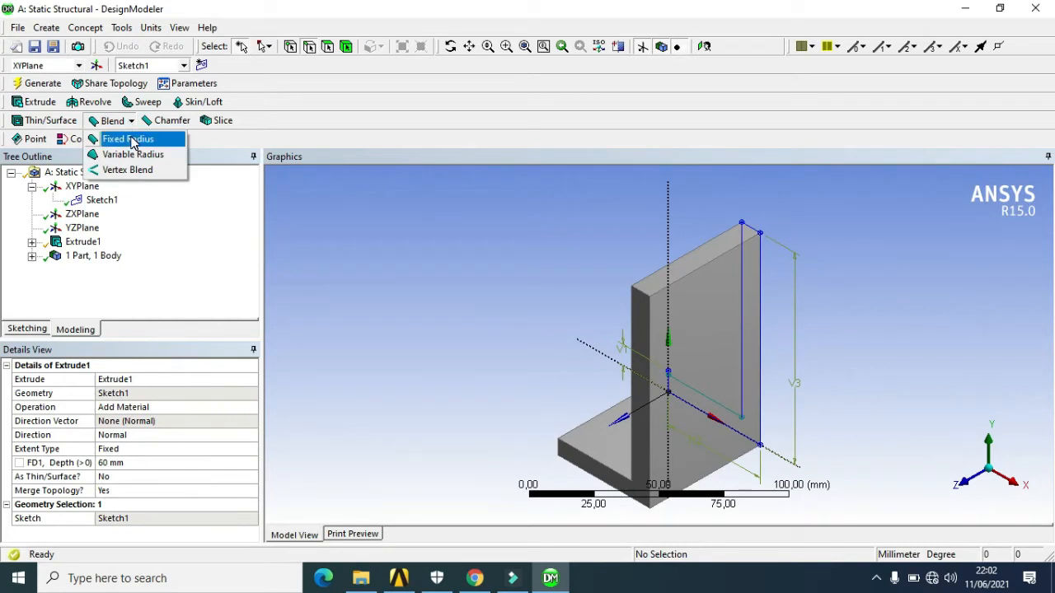
pyautogui.click(132, 140)
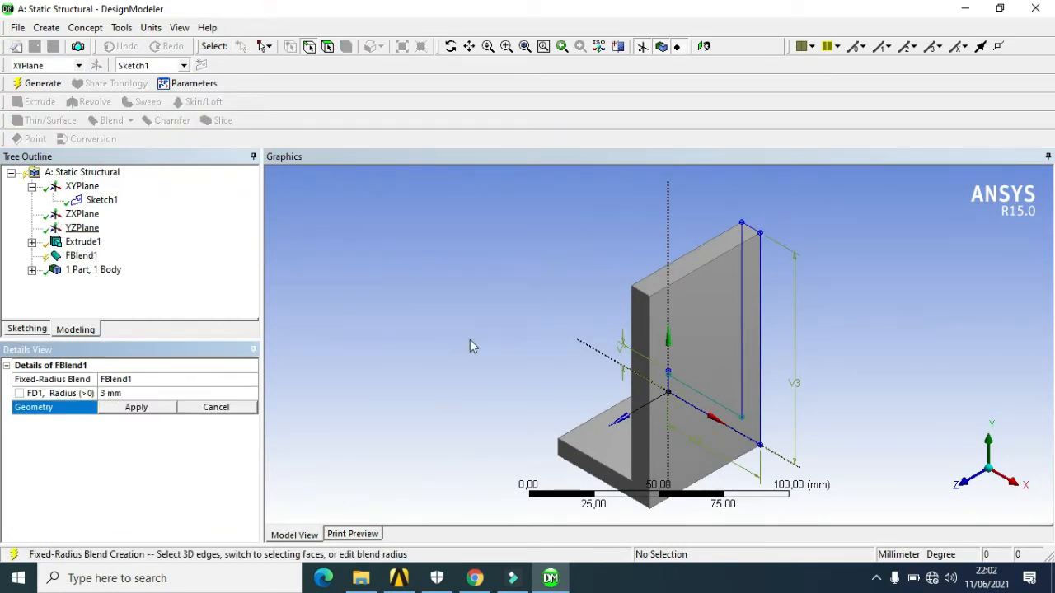
pyautogui.click(646, 298)
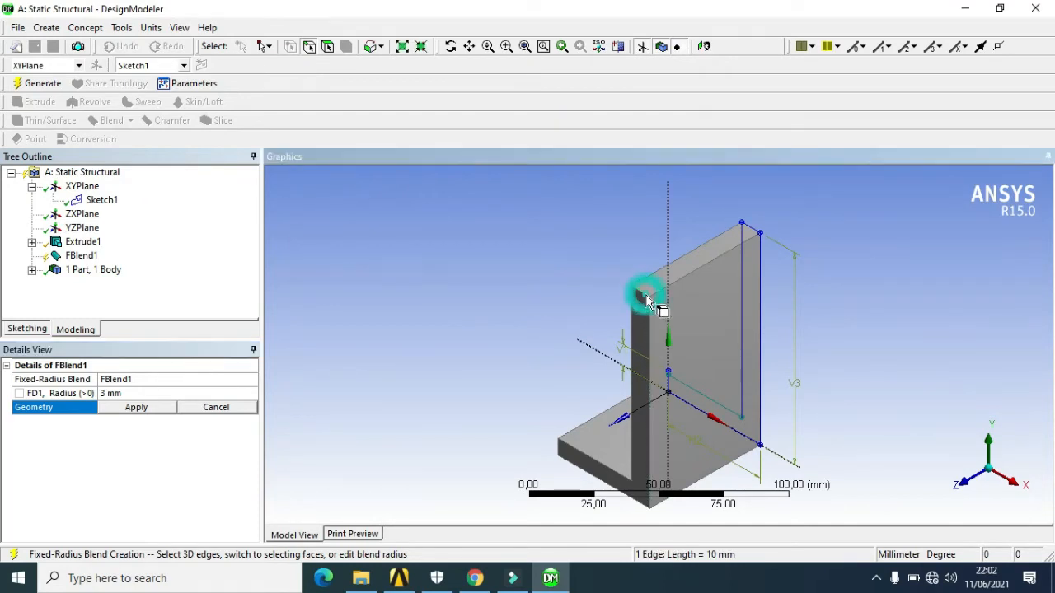
pyautogui.keyDown('ctrl'); pyautogui.click(753, 231); pyautogui.keyUp('ctrl')
pyautogui.click(114, 393)
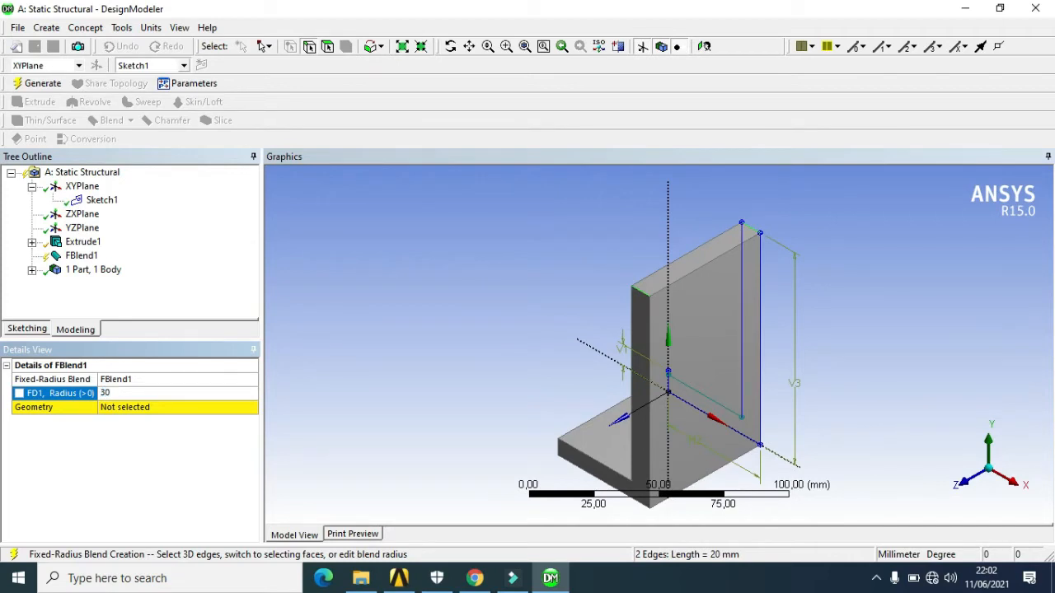
pyautogui.click(173, 407)
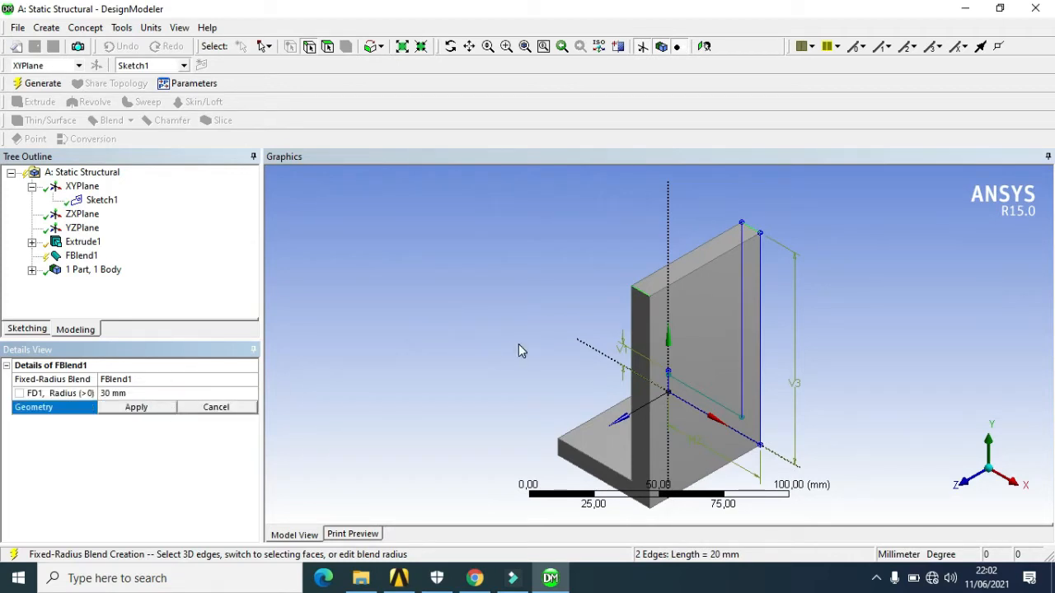
pyautogui.click(137, 406)
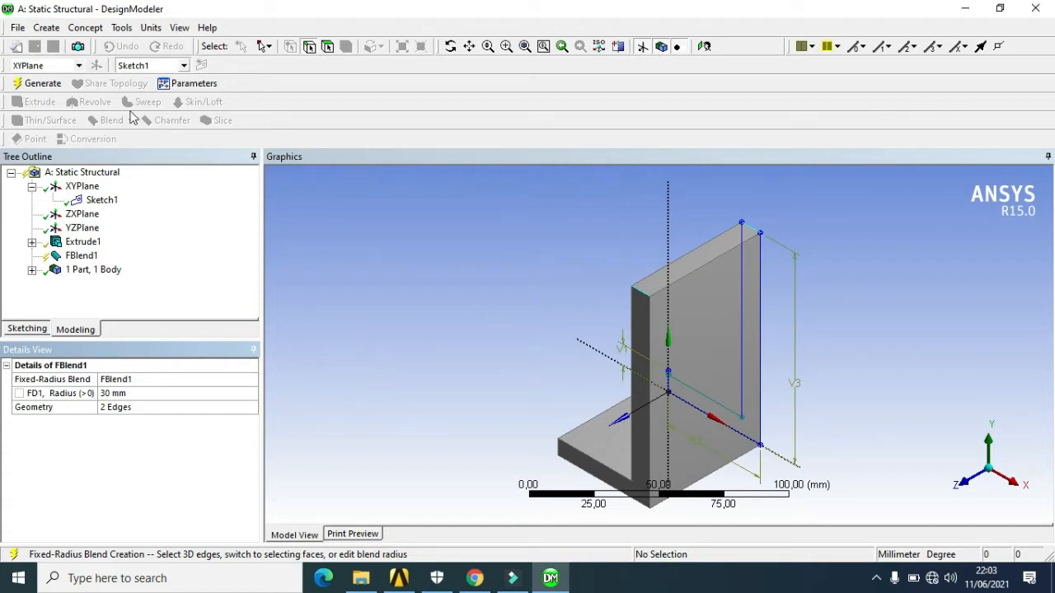
pyautogui.click(46, 83)
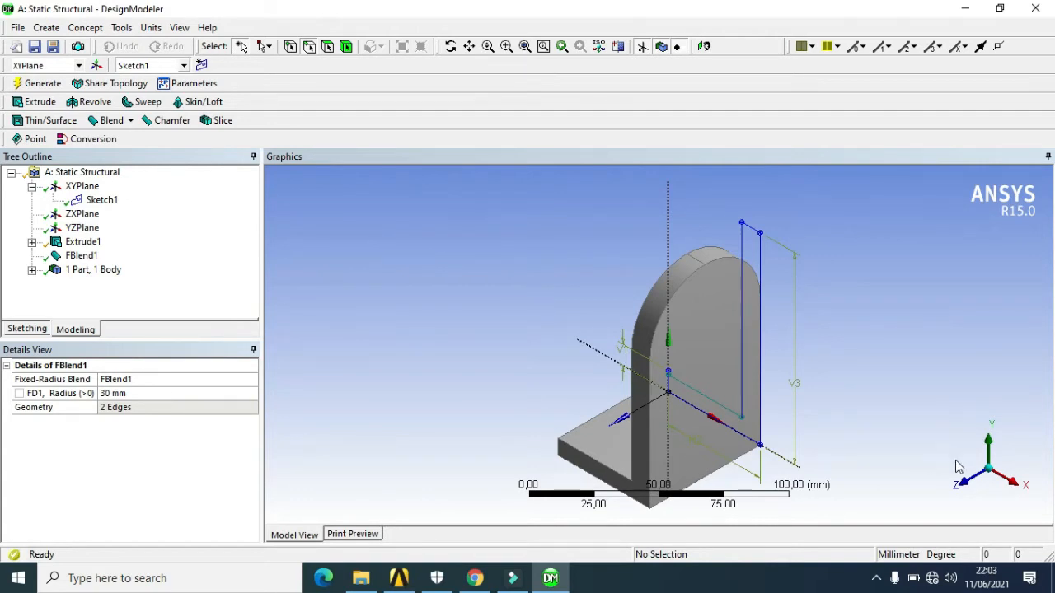
# Fillet the inner corner of the L-shaped profile in Sketch1 with a 10 mm radius.
pyautogui.click(971, 488)
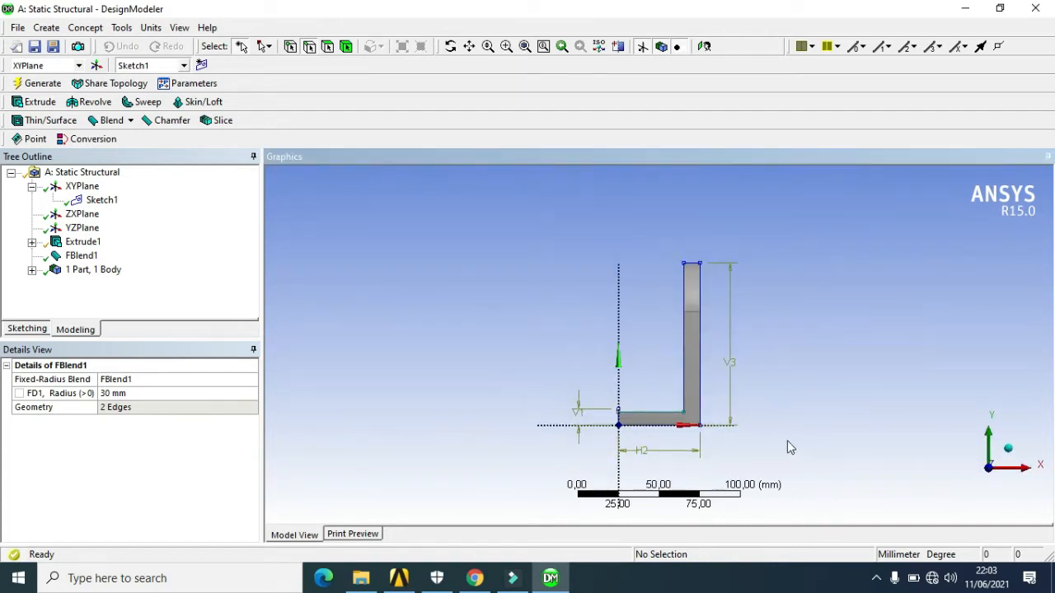
pyautogui.scroll(2, 701, 414)
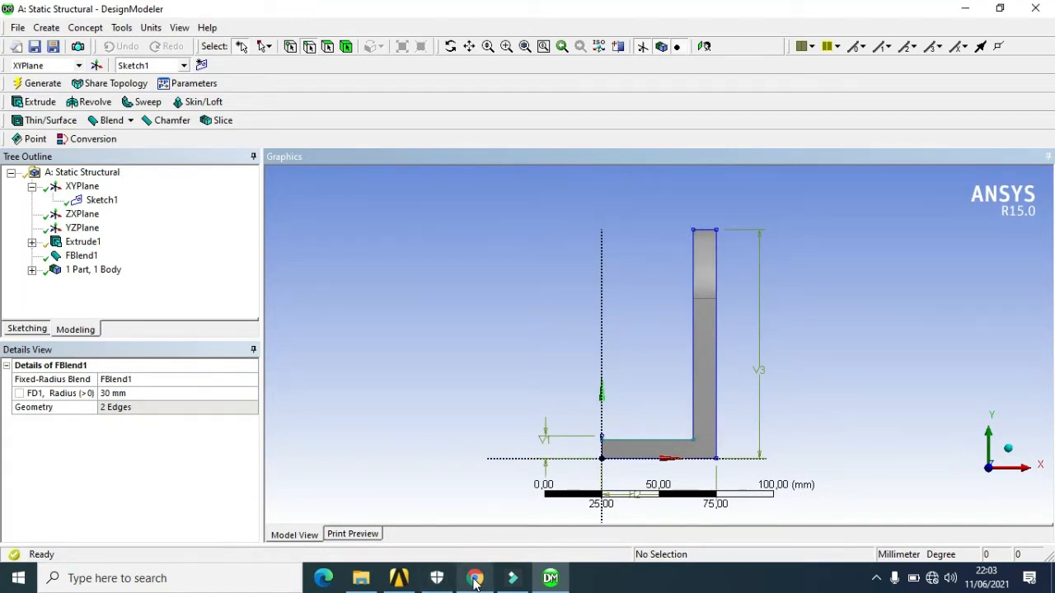
pyautogui.moveTo(475, 578)
pyautogui.moveTo(486, 534)
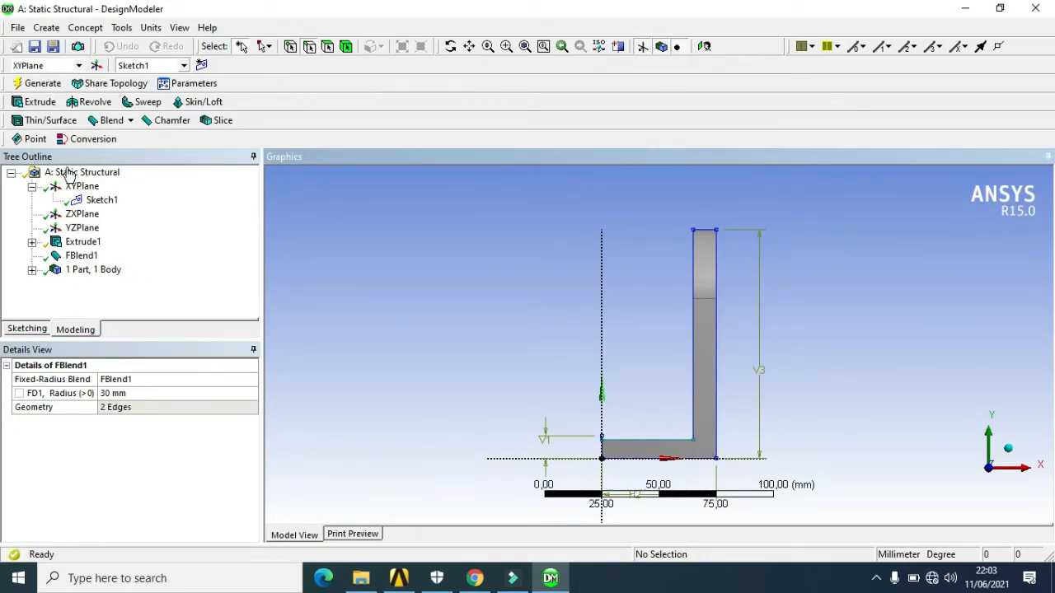
pyautogui.click(31, 328)
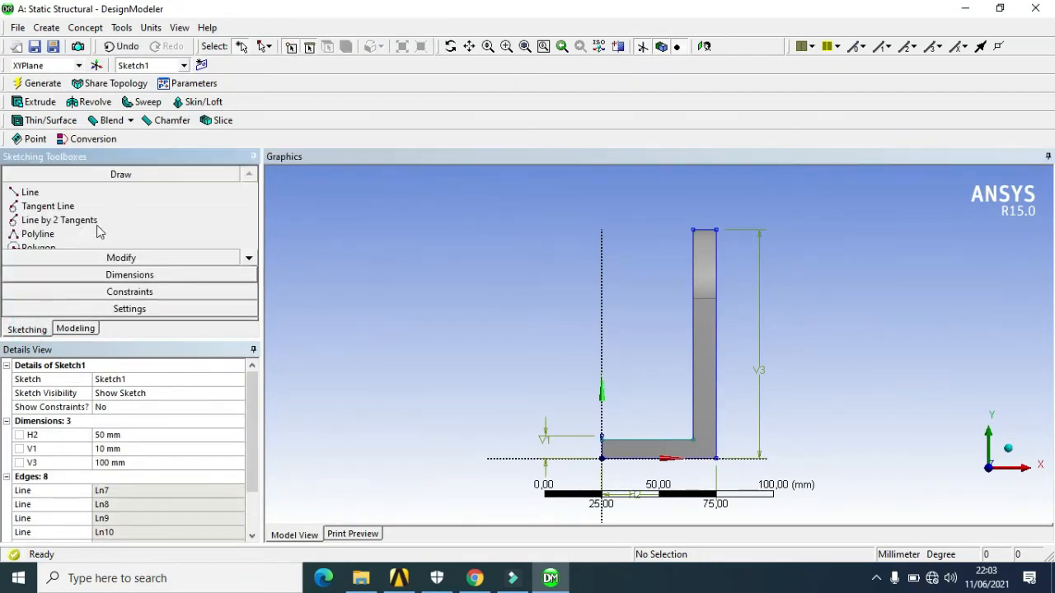
pyautogui.click(145, 257)
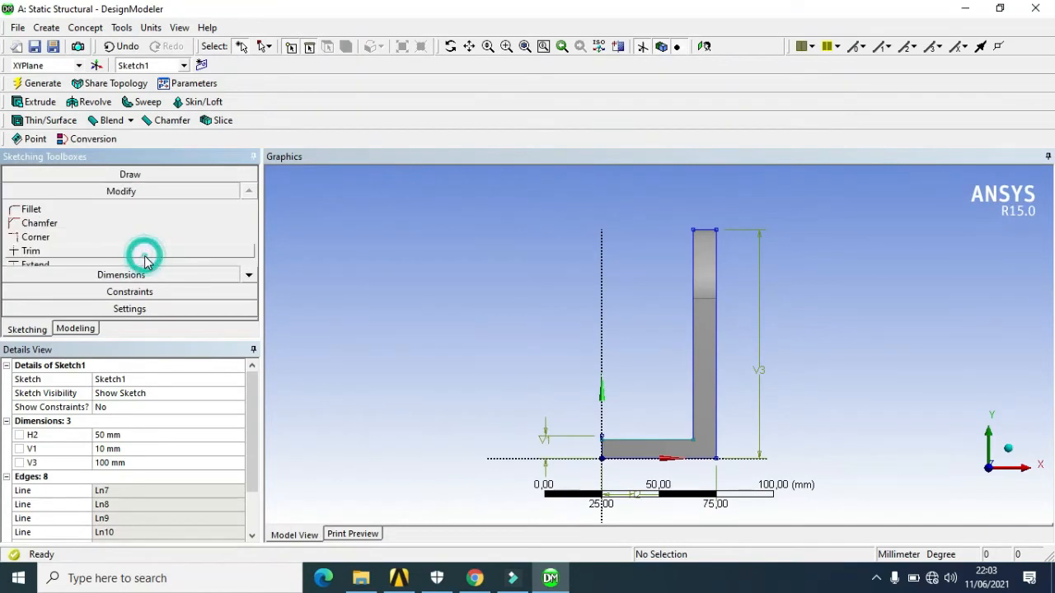
pyautogui.click(56, 210)
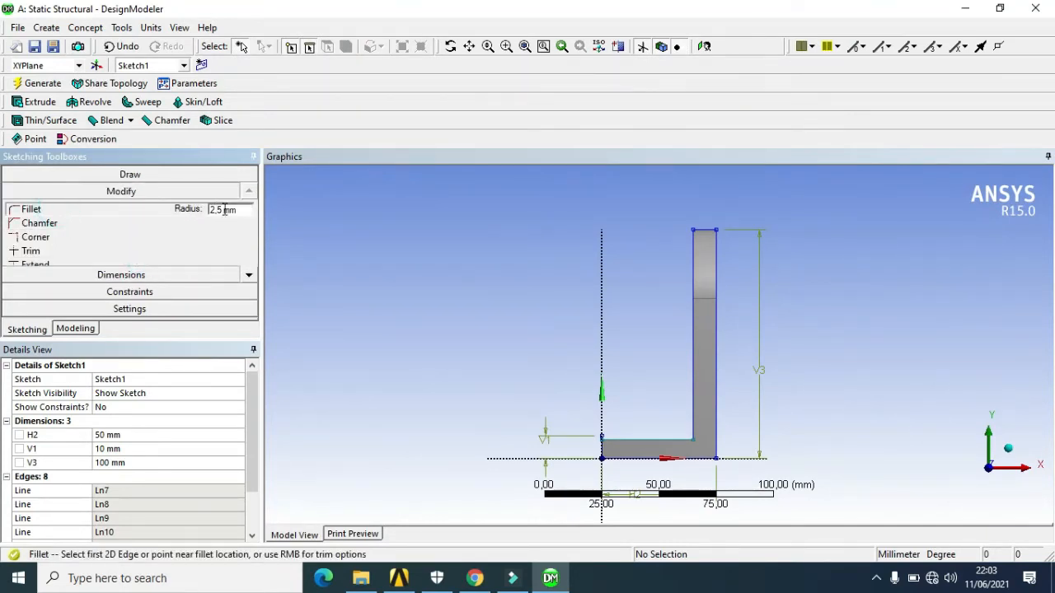
pyautogui.click(224, 210)
pyautogui.press('BackSpace')
pyautogui.click(678, 440)
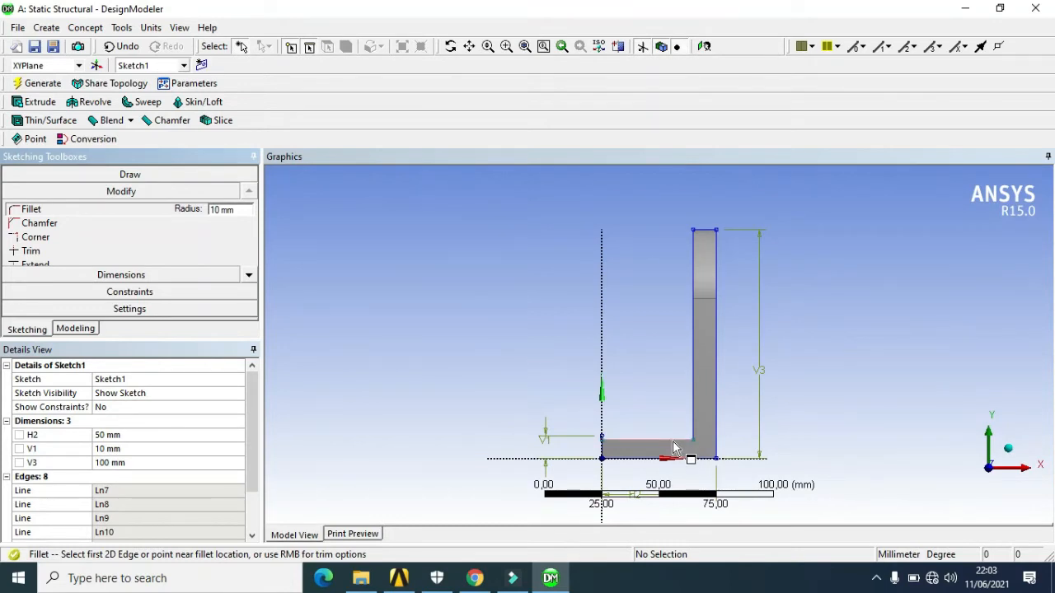
pyautogui.click(692, 426)
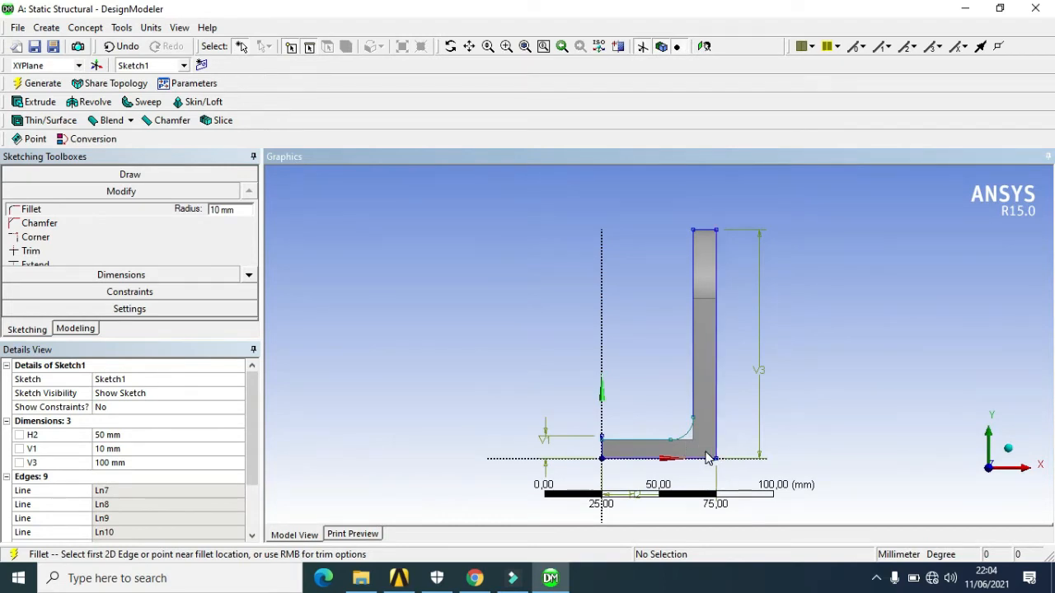
# Fillet the outer corner of the L-shaped profile with a 20 mm radius and regenerate the bracket.
pyautogui.click(215, 209)
pyautogui.write('20')
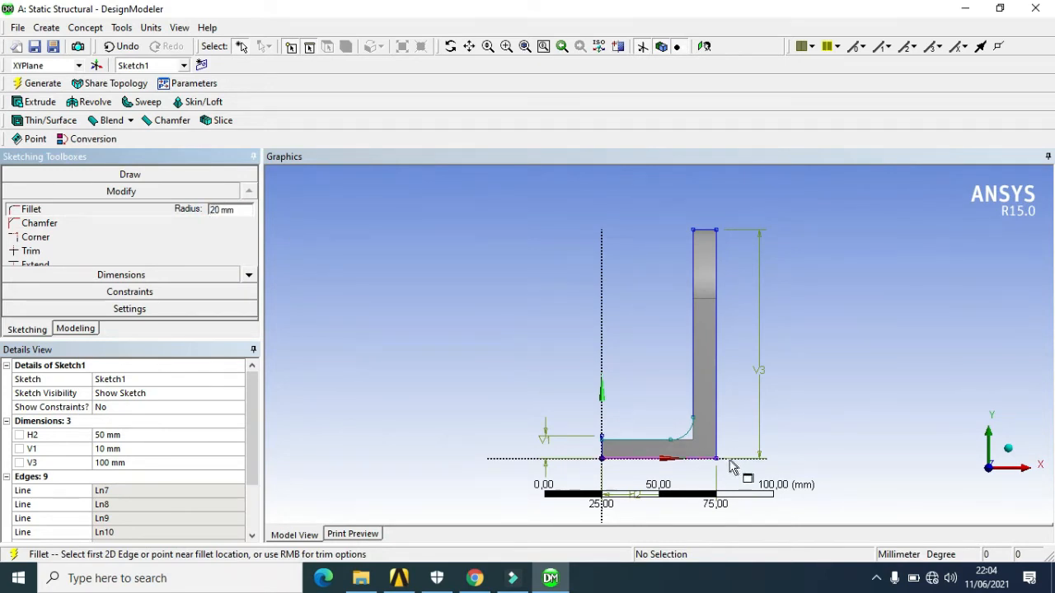
pyautogui.click(701, 459)
pyautogui.click(713, 439)
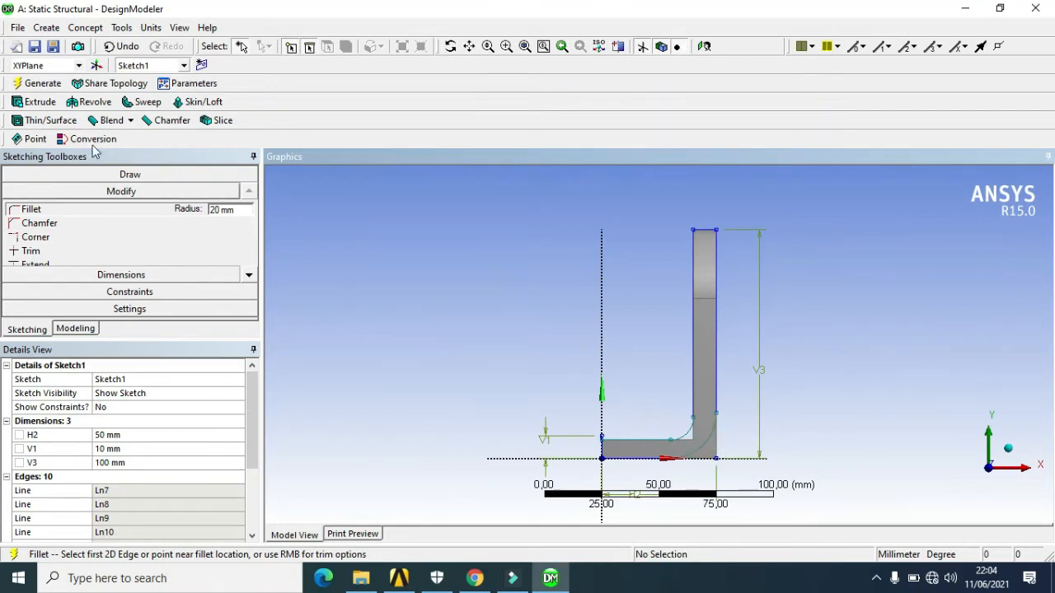
pyautogui.click(39, 84)
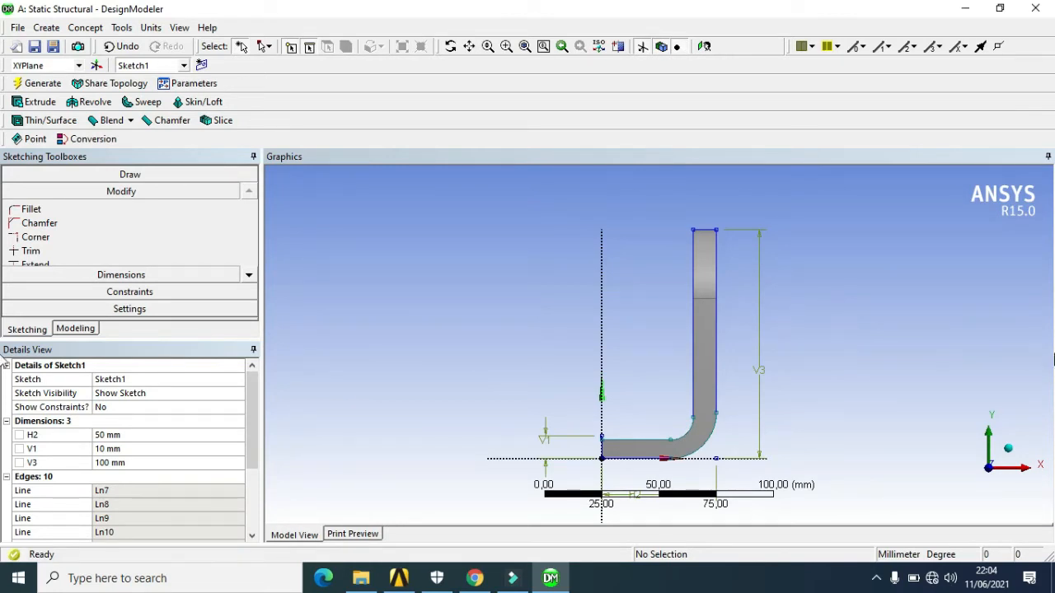
pyautogui.click(1008, 448)
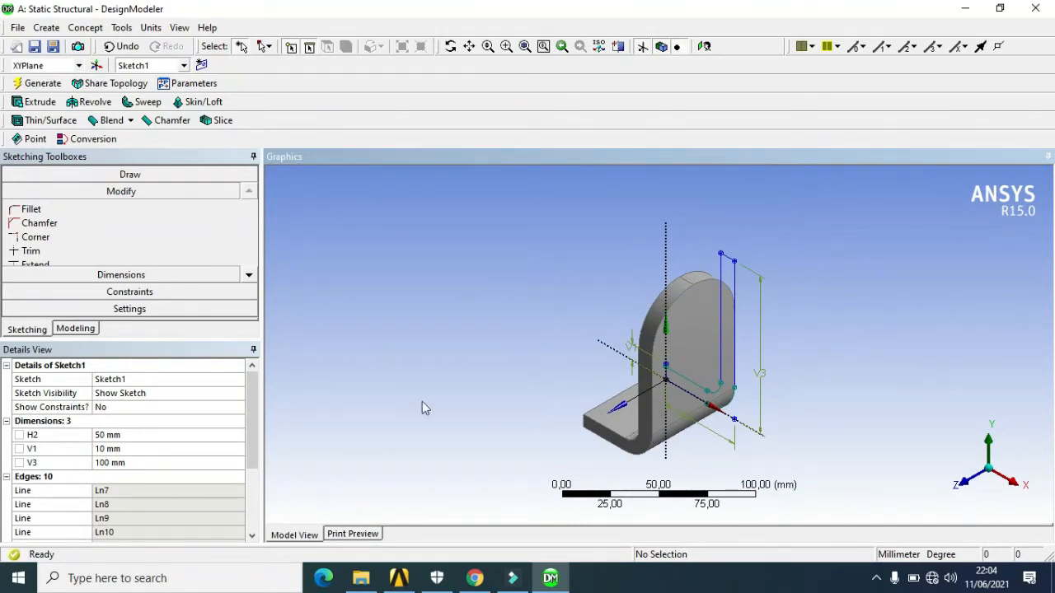
# Make the YZPlane the active plane and view it face-on, with the bracket centred for sketching.
pyautogui.click(80, 331)
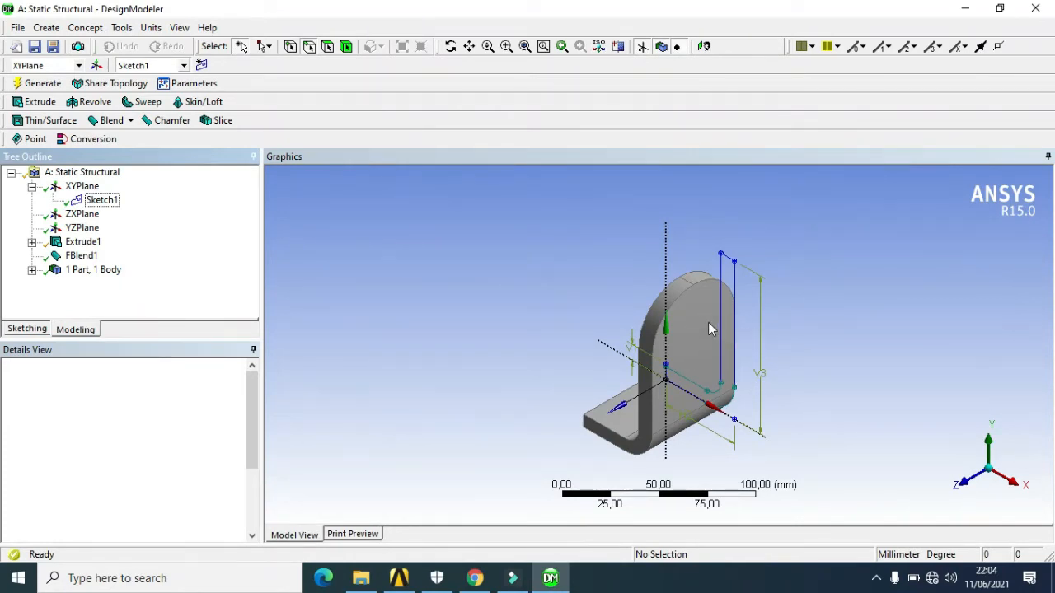
pyautogui.click(89, 230)
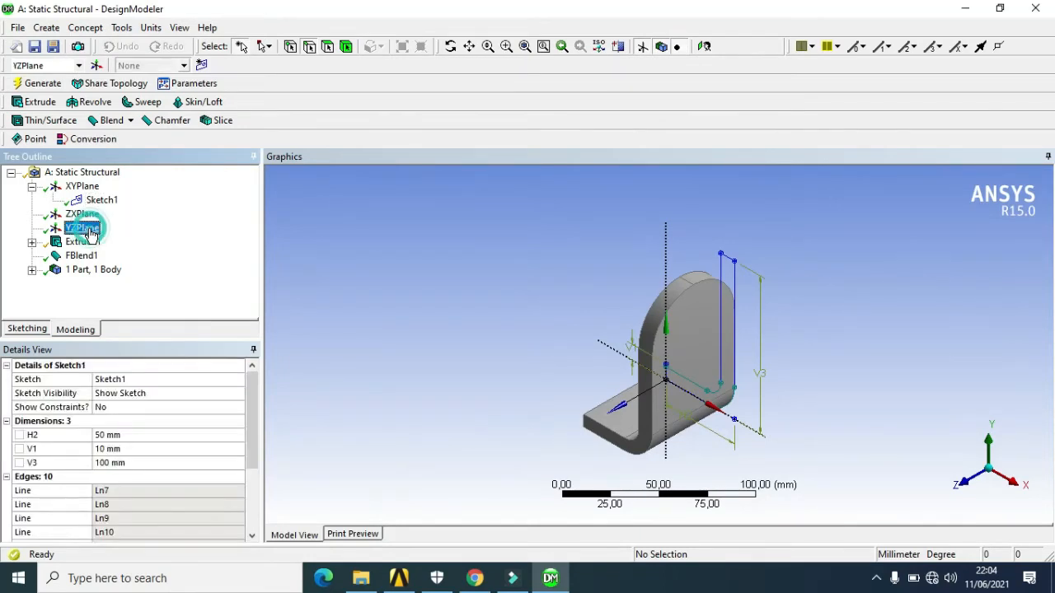
pyautogui.rightClick(93, 230)
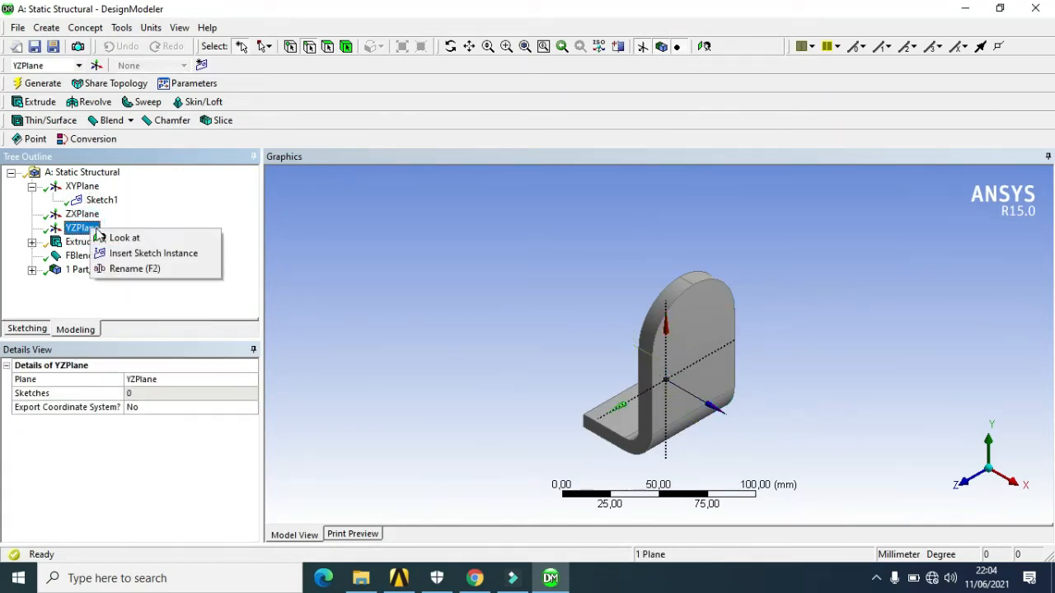
pyautogui.click(115, 235)
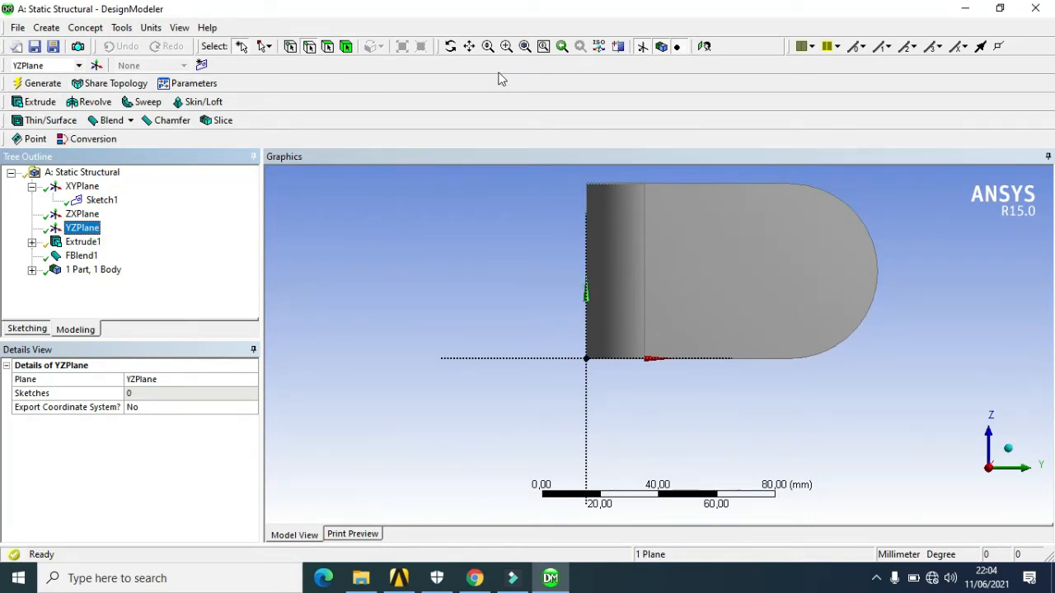
pyautogui.click(466, 46)
pyautogui.moveTo(553, 157); pyautogui.dragTo(374, 253)
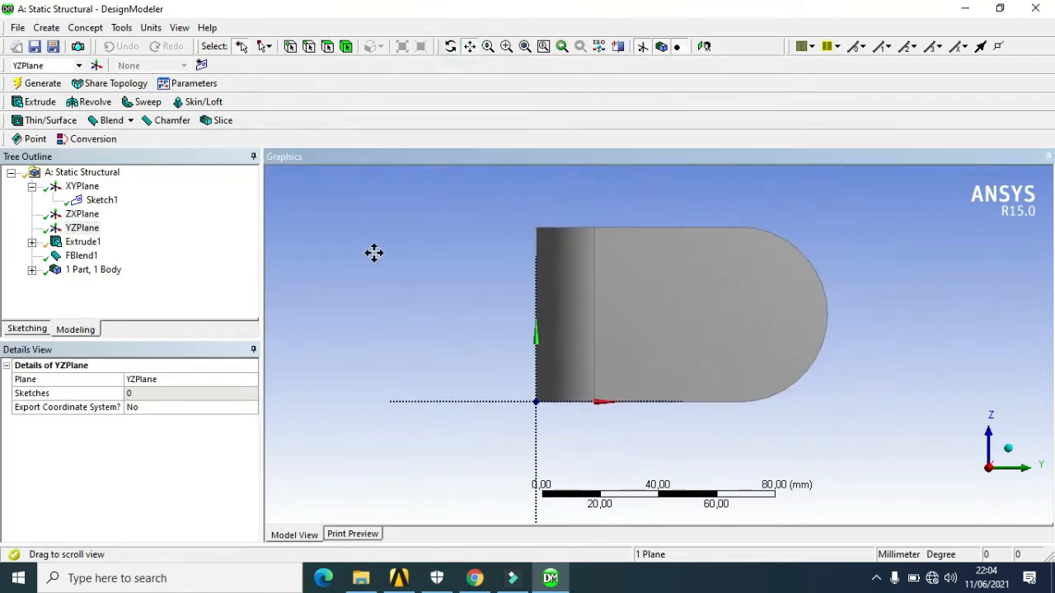
# Sketch a circle of about 18.6 mm radius on the YZPlane, inside the rounded end of the upright plate.
pyautogui.click(25, 328)
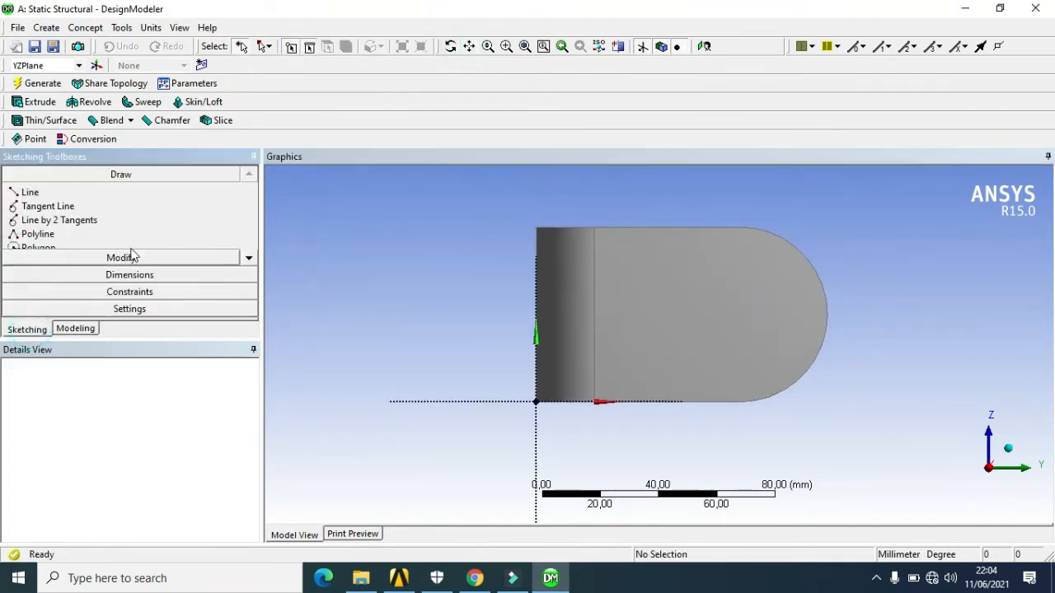
pyautogui.click(247, 258)
pyautogui.click(247, 258)
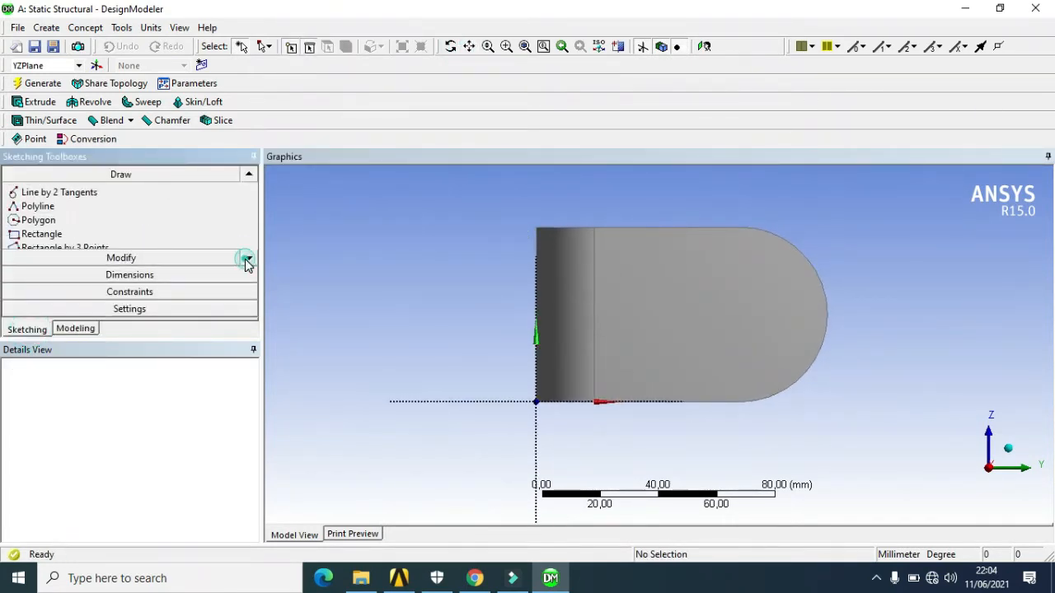
pyautogui.click(246, 258)
pyautogui.click(246, 258)
pyautogui.click(247, 258)
pyautogui.click(247, 258)
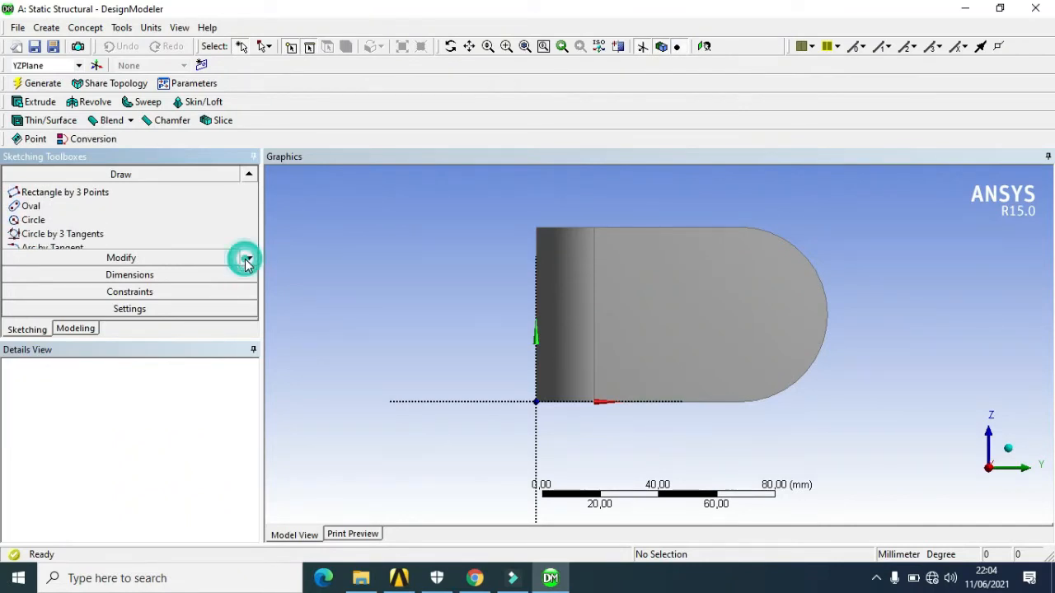
pyautogui.click(247, 258)
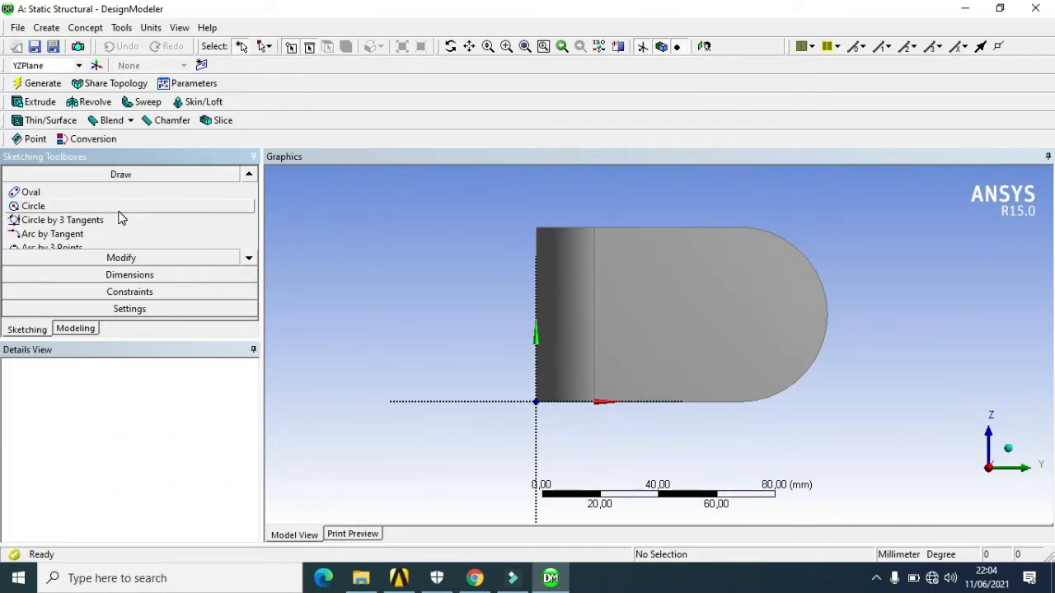
pyautogui.click(33, 206)
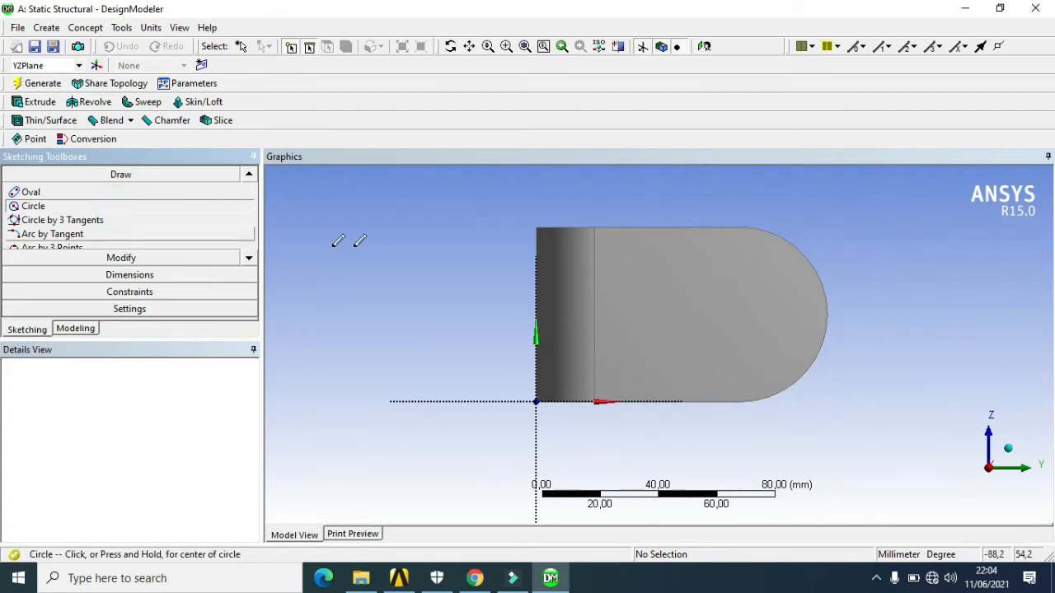
pyautogui.click(719, 319)
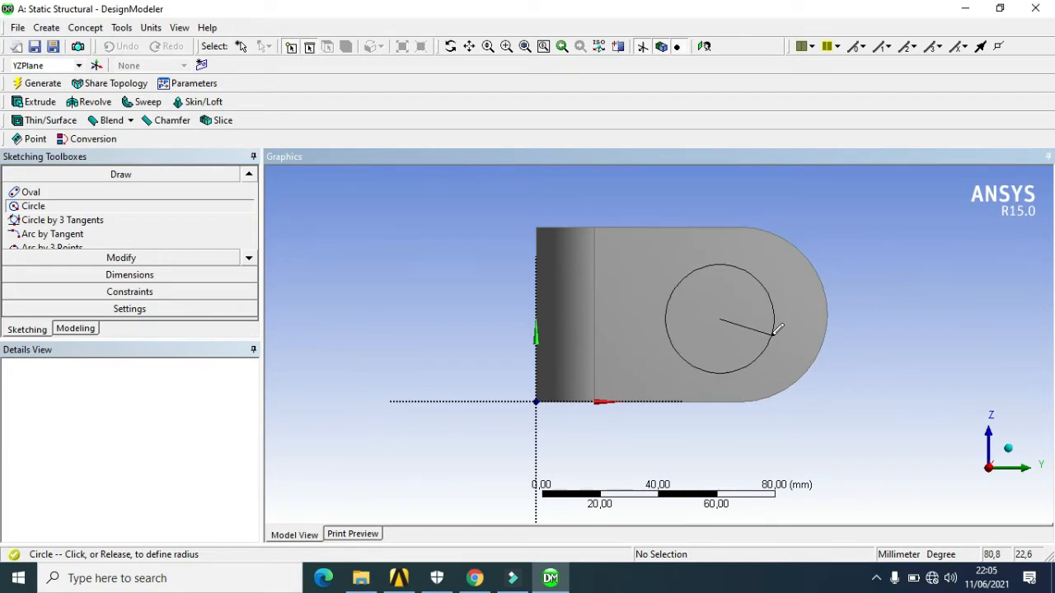
pyautogui.click(773, 331)
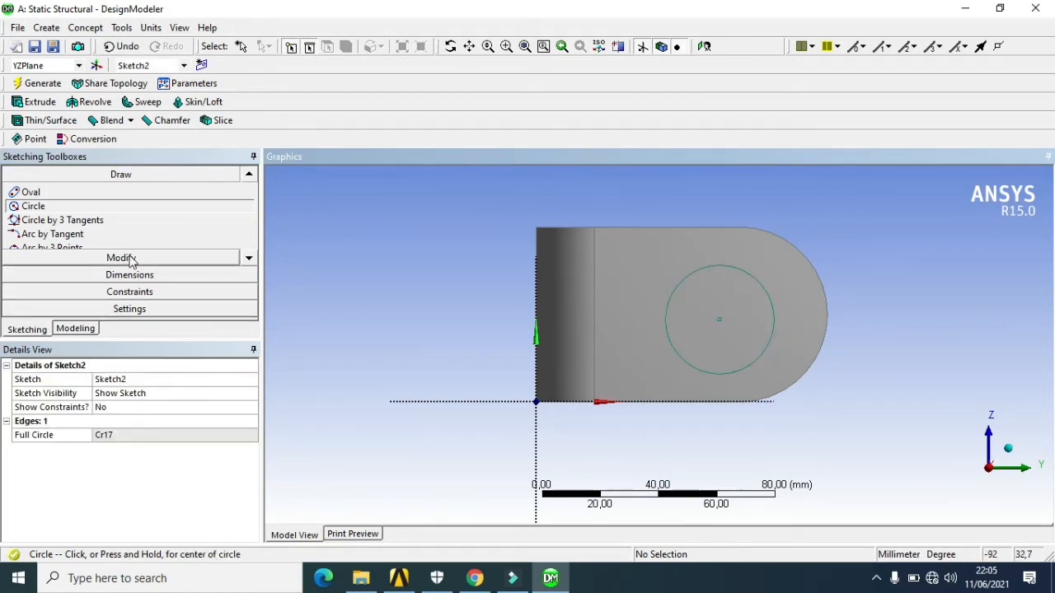
# Add a radius dimension to the circle and set it to 15 mm.
pyautogui.click(170, 274)
pyautogui.click(249, 292)
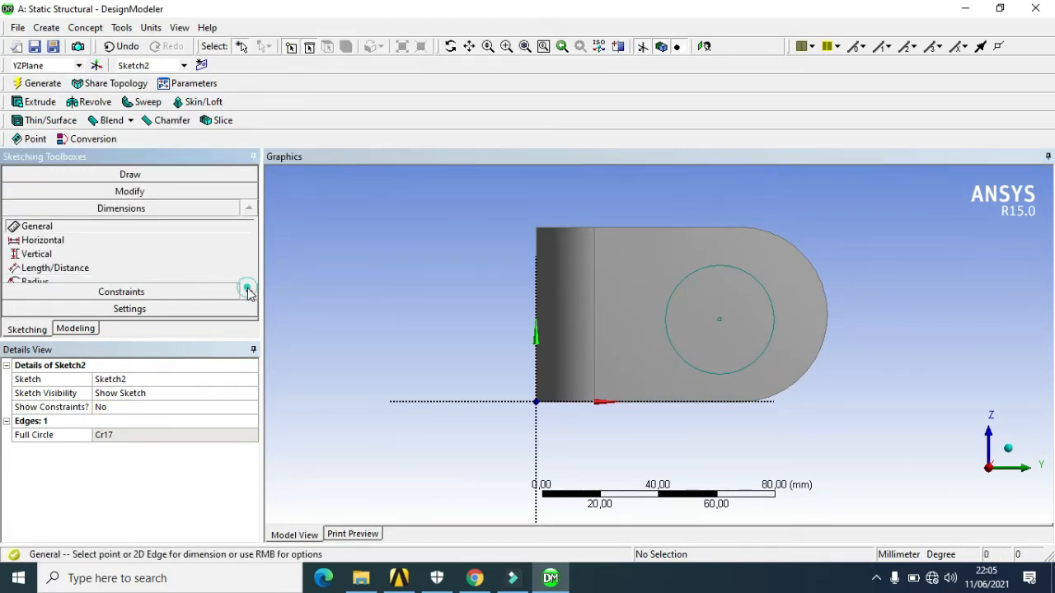
pyautogui.click(249, 291)
pyautogui.click(249, 292)
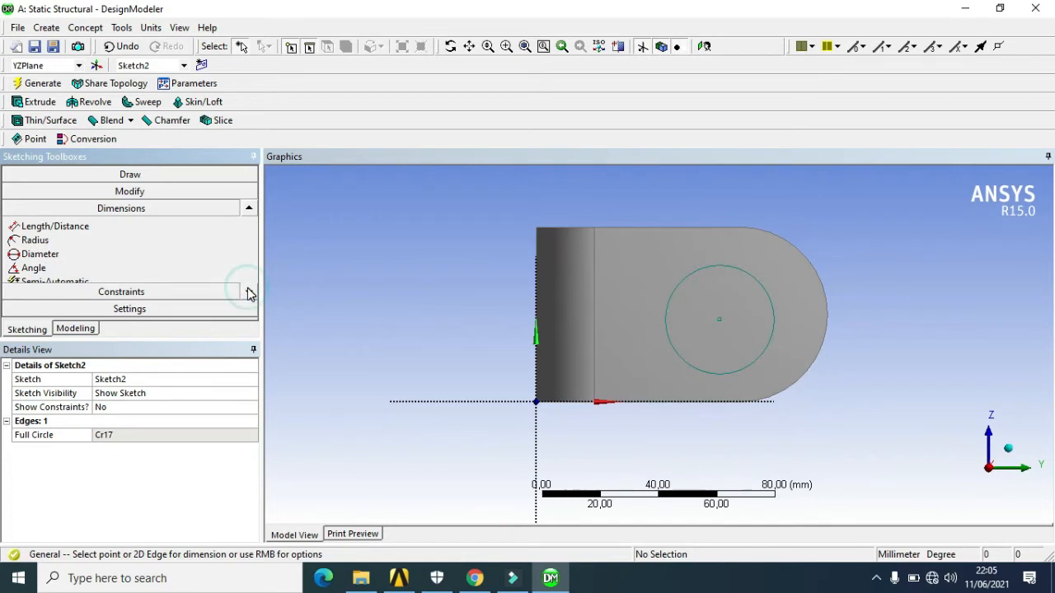
pyautogui.click(82, 240)
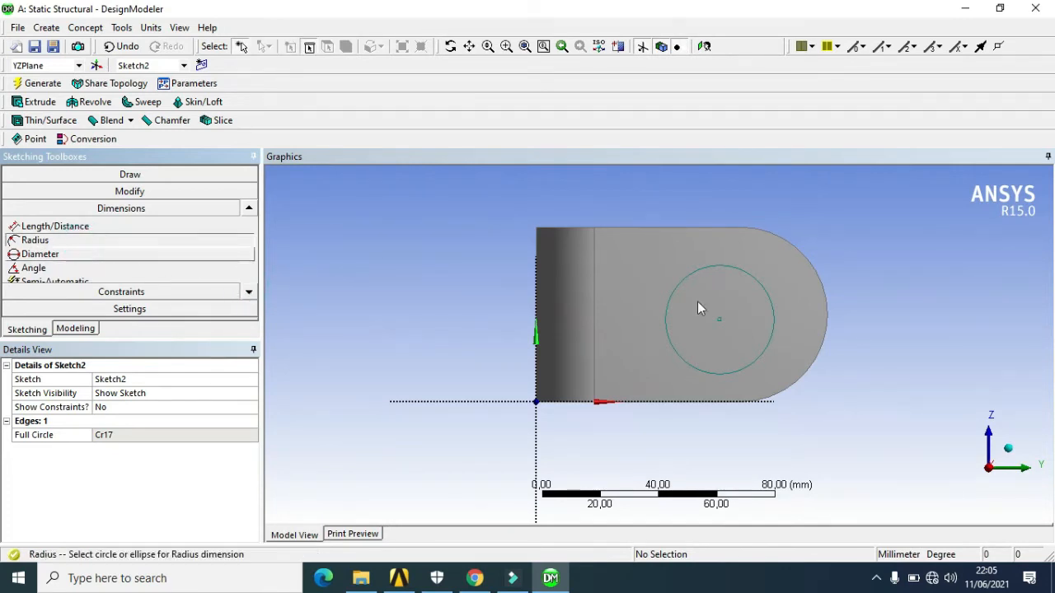
pyautogui.click(758, 287)
pyautogui.click(852, 199)
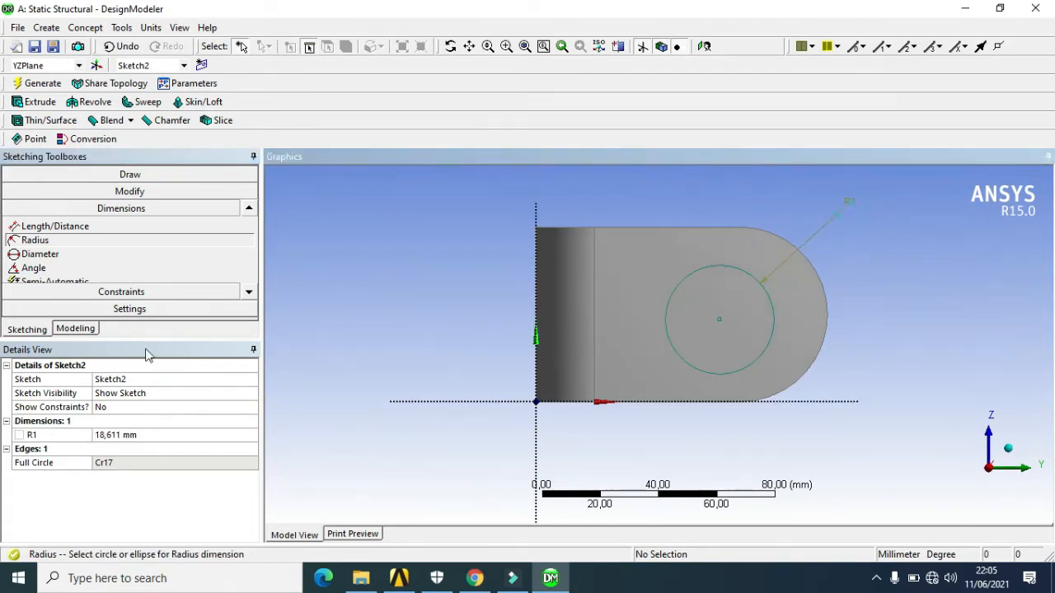
pyautogui.click(132, 437)
pyautogui.write('1')
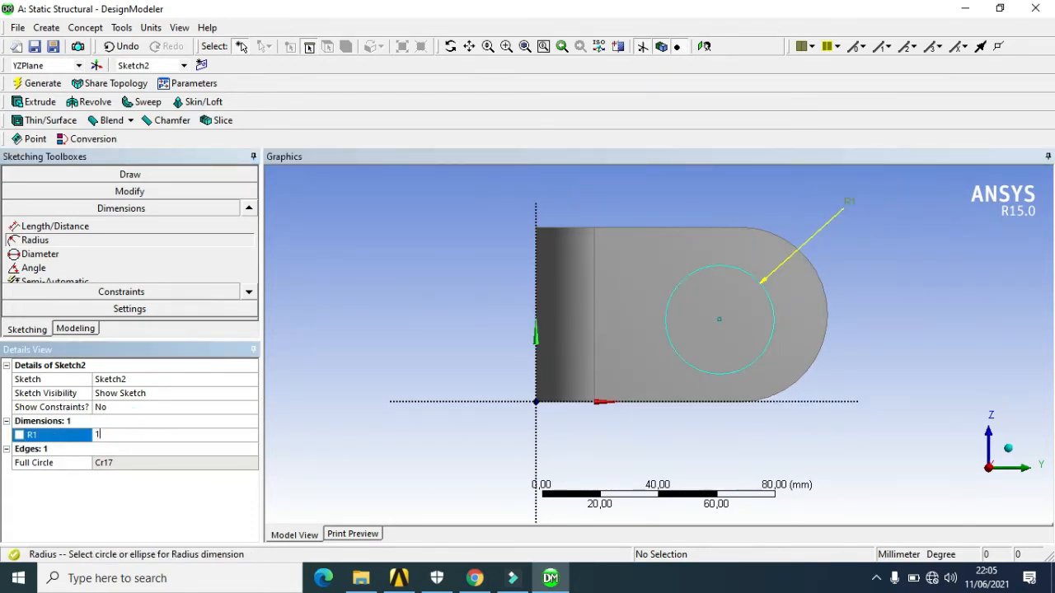
pyautogui.write('5')
pyautogui.press('Return')
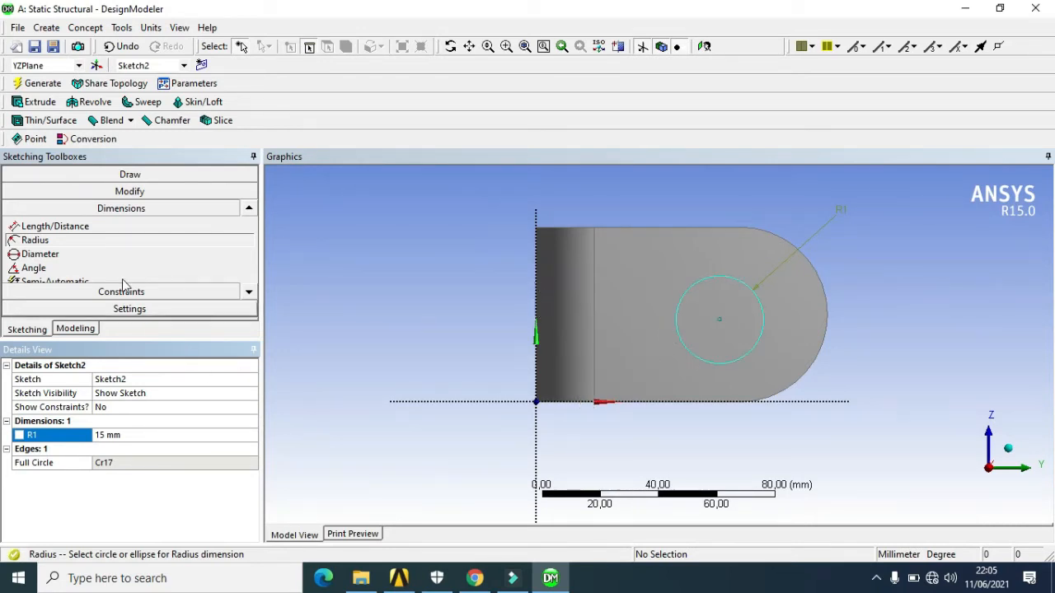
# Dimension the horizontal distance from the circle's centre to the sketch's vertical axis and set it to 70 mm.
pyautogui.click(154, 210)
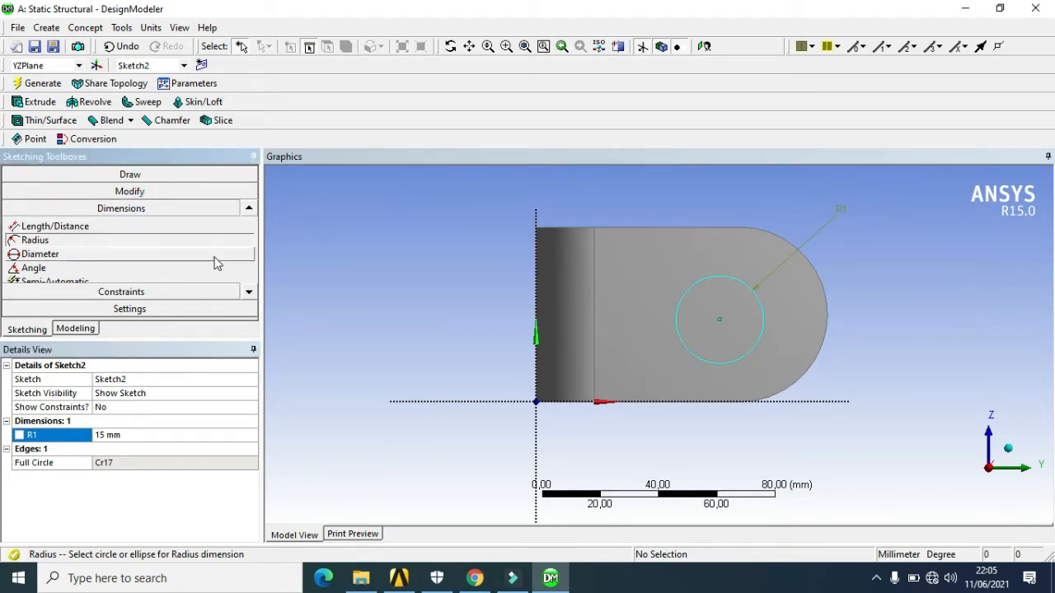
pyautogui.click(250, 210)
pyautogui.click(249, 209)
pyautogui.click(250, 209)
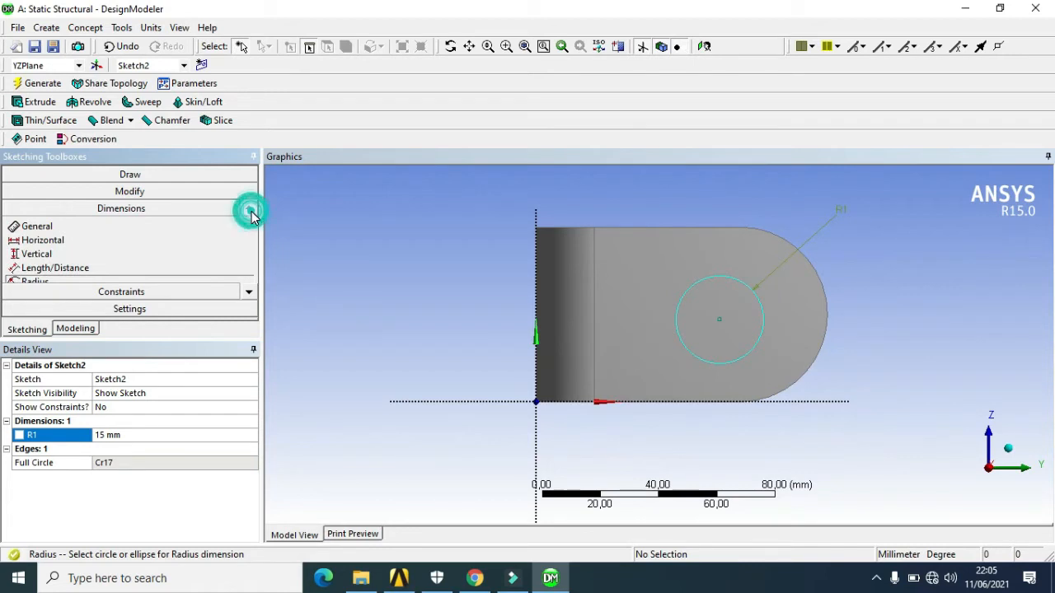
pyautogui.click(91, 240)
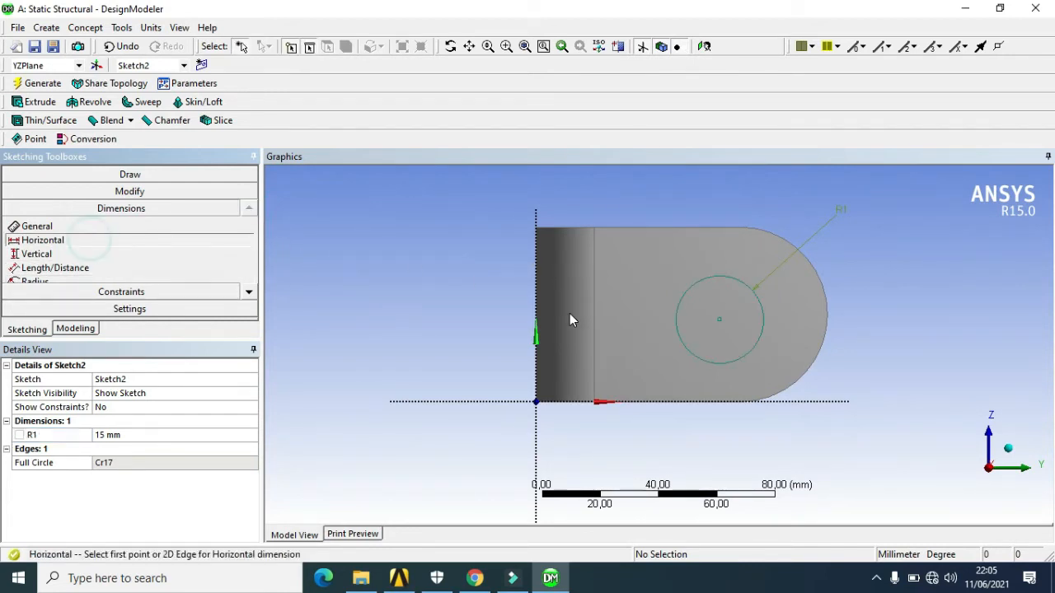
pyautogui.click(719, 321)
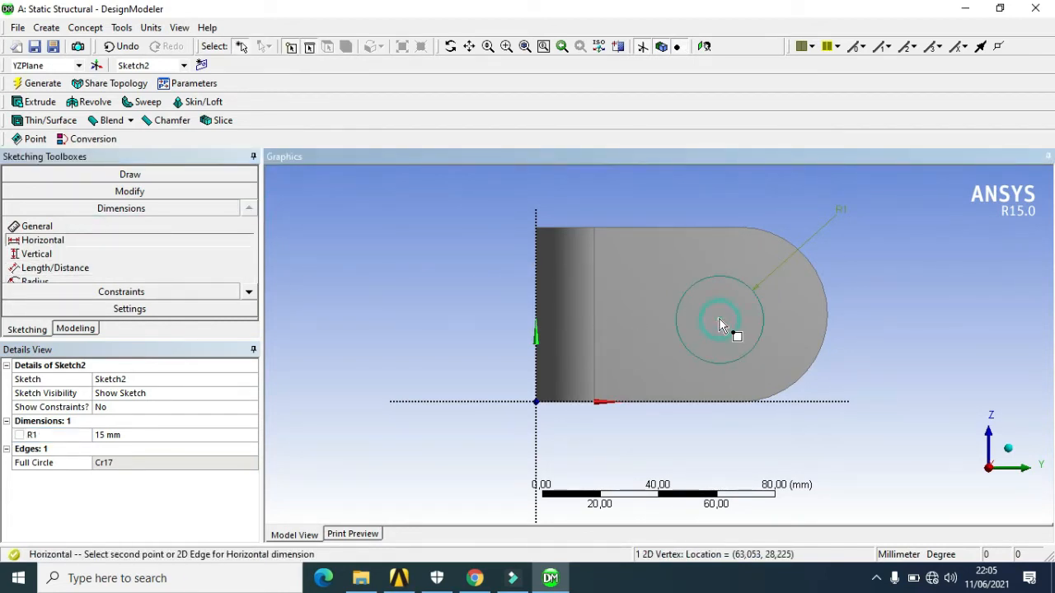
pyautogui.click(537, 384)
pyautogui.click(624, 443)
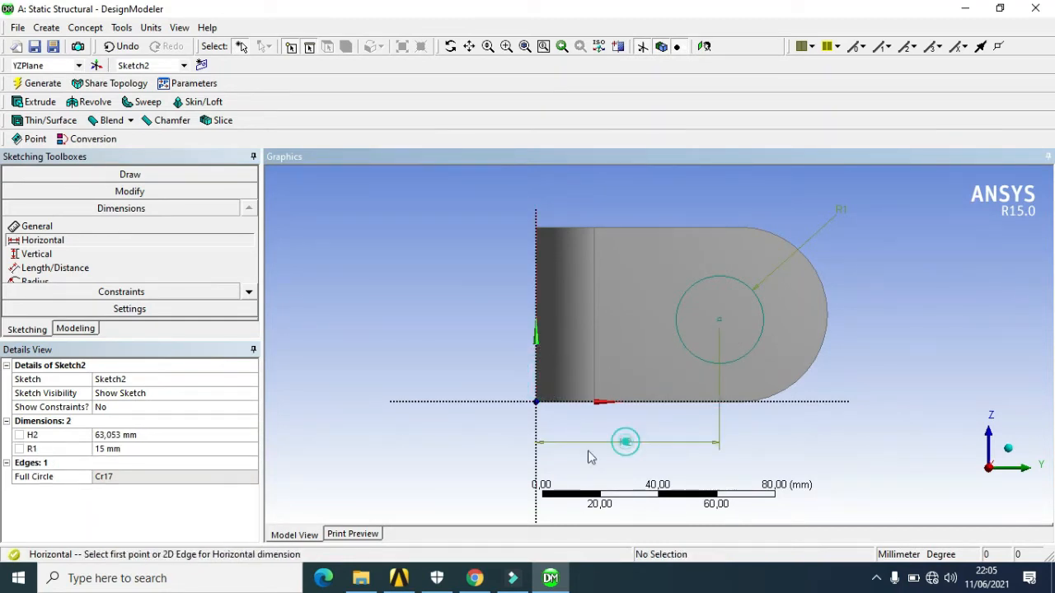
pyautogui.click(125, 436)
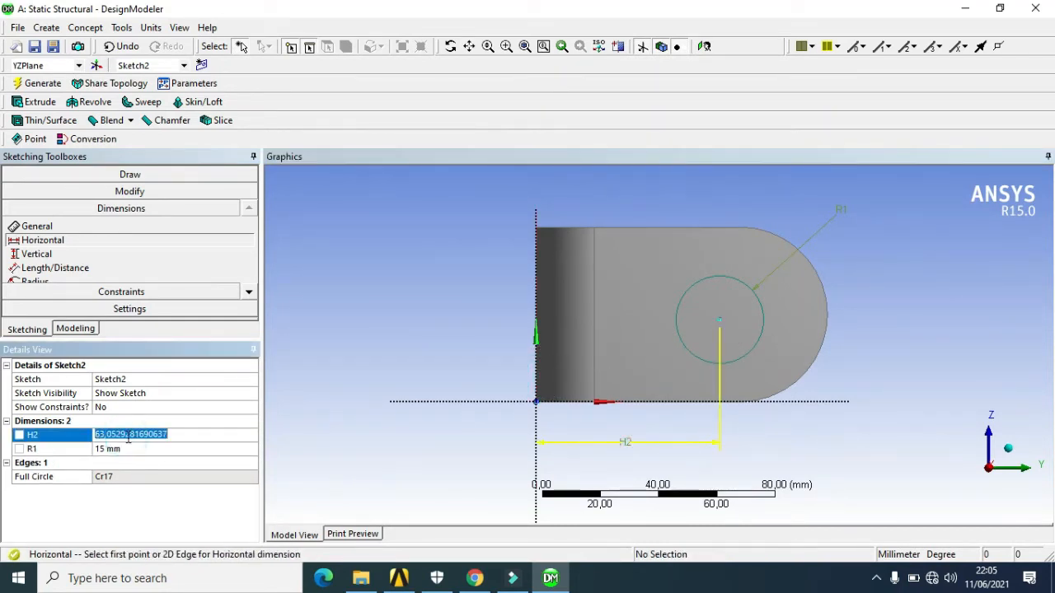
pyautogui.write('70')
pyautogui.press('Return')
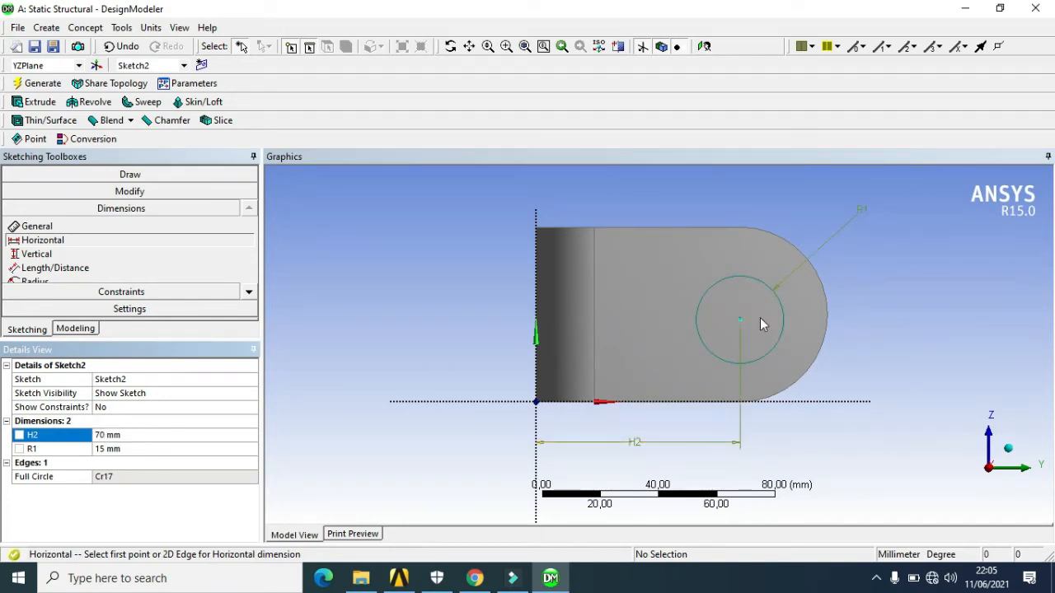
# Dimension the vertical distance from the circle's centre to the sketch's horizontal axis and set it to 30 mm.
pyautogui.click(67, 254)
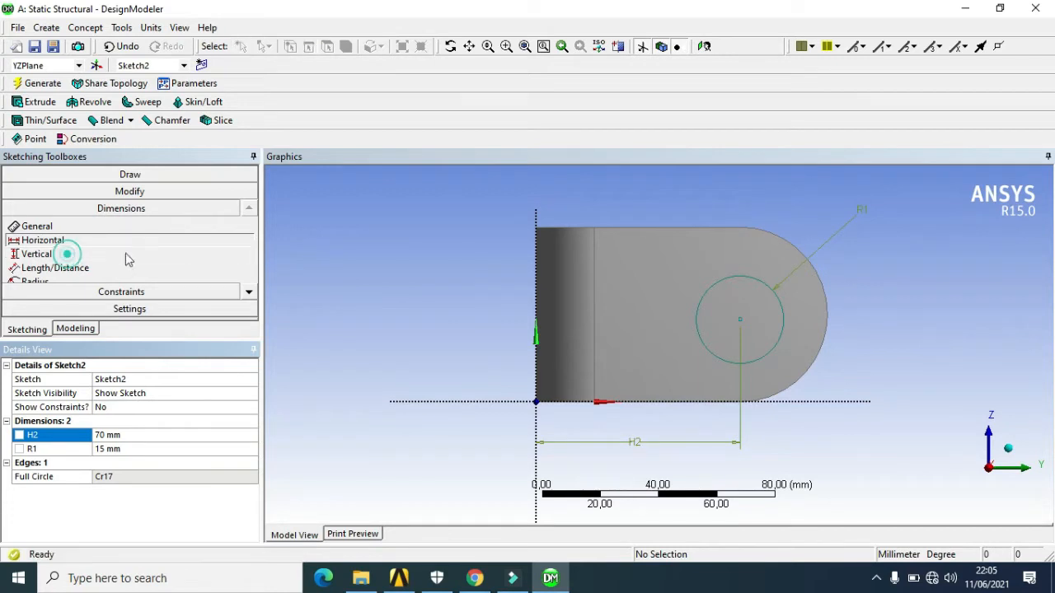
pyautogui.click(740, 320)
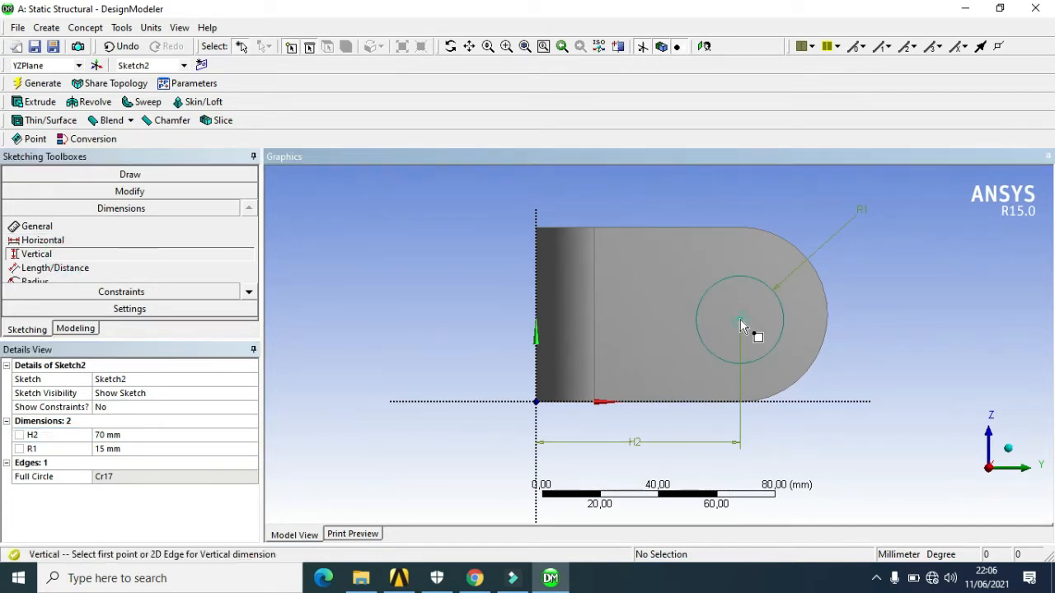
pyautogui.click(790, 402)
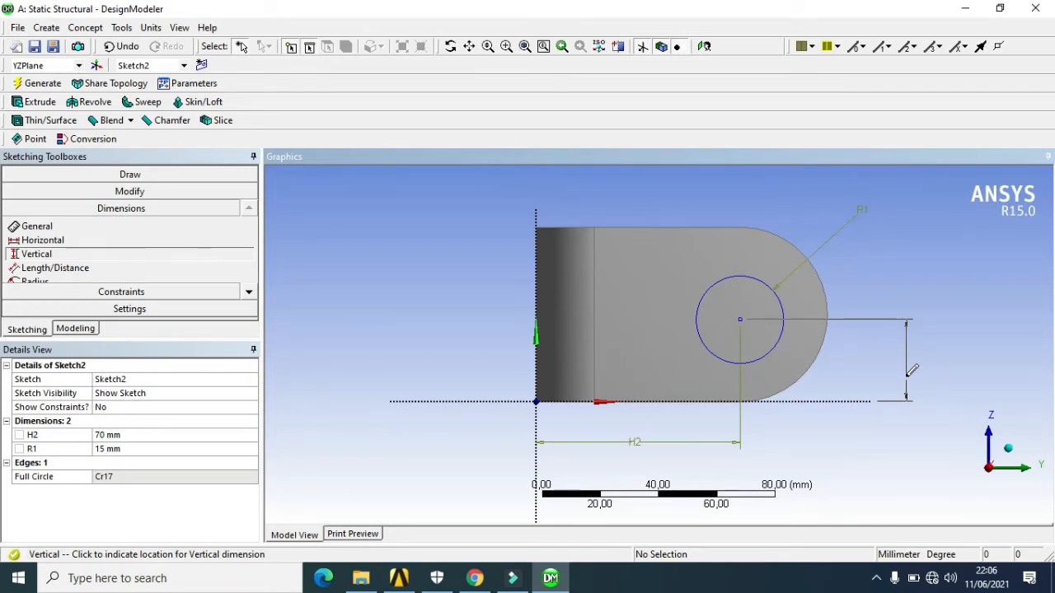
pyautogui.click(912, 370)
pyautogui.click(107, 462)
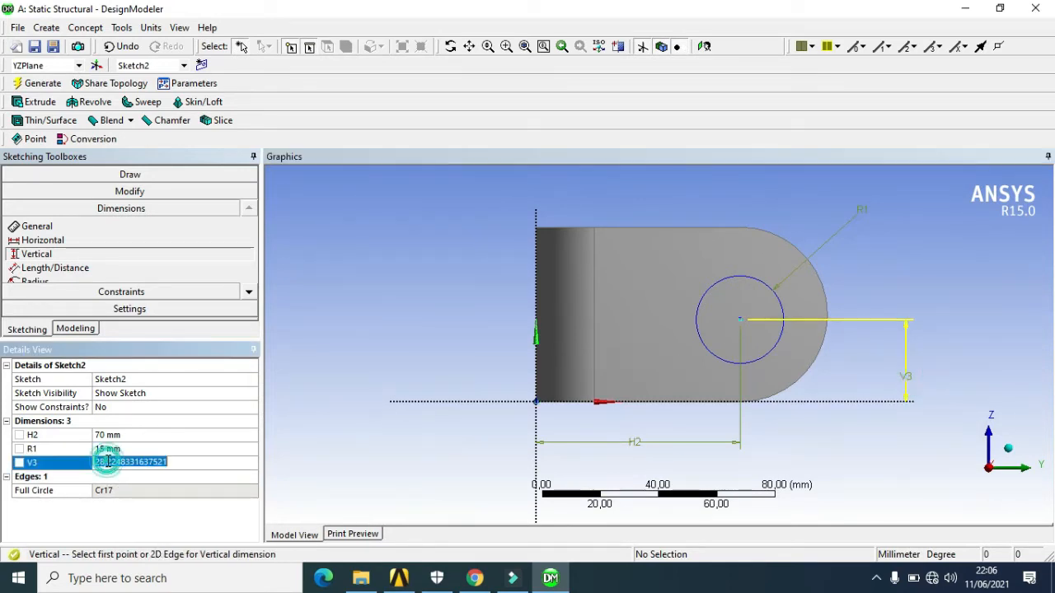
pyautogui.write('30')
pyautogui.press('Return')
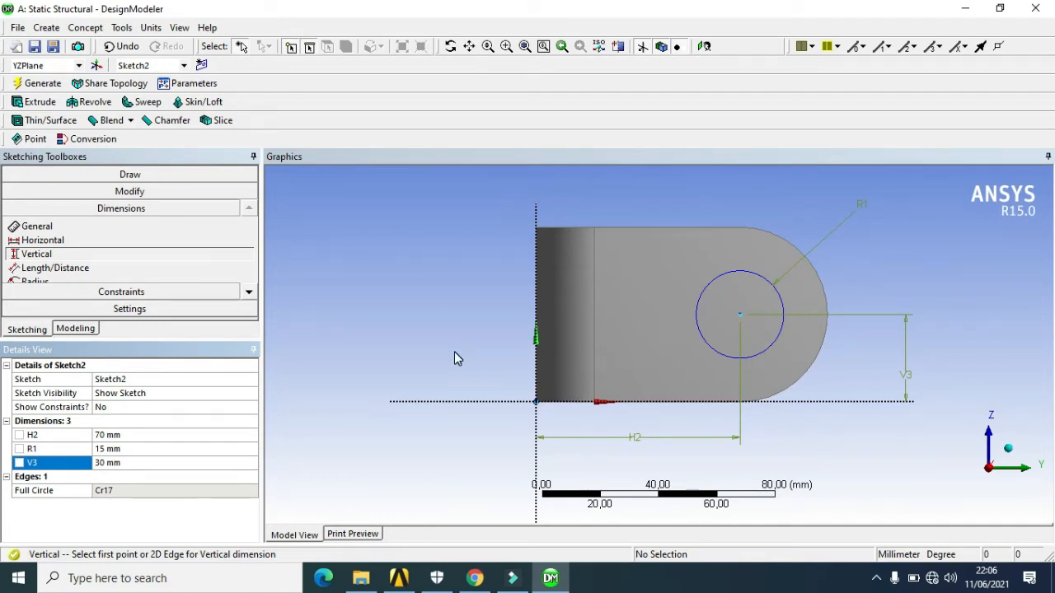
# Start an Extrude of the 15 mm radius circle's sketch on the YZPlane, with the operation set to Cut Material.
pyautogui.click(37, 101)
pyautogui.click(755, 314)
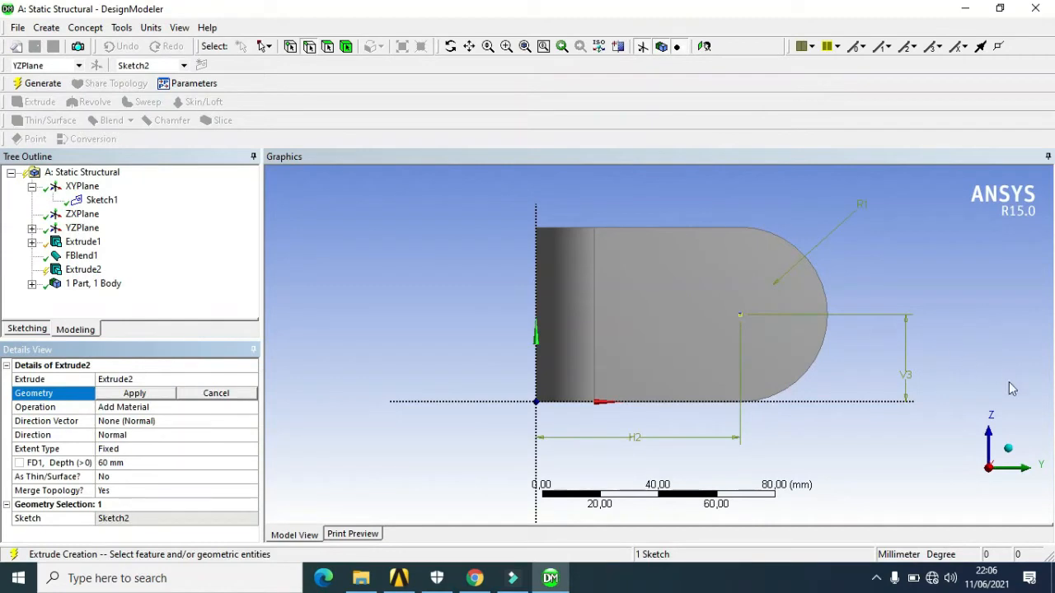
pyautogui.click(1008, 449)
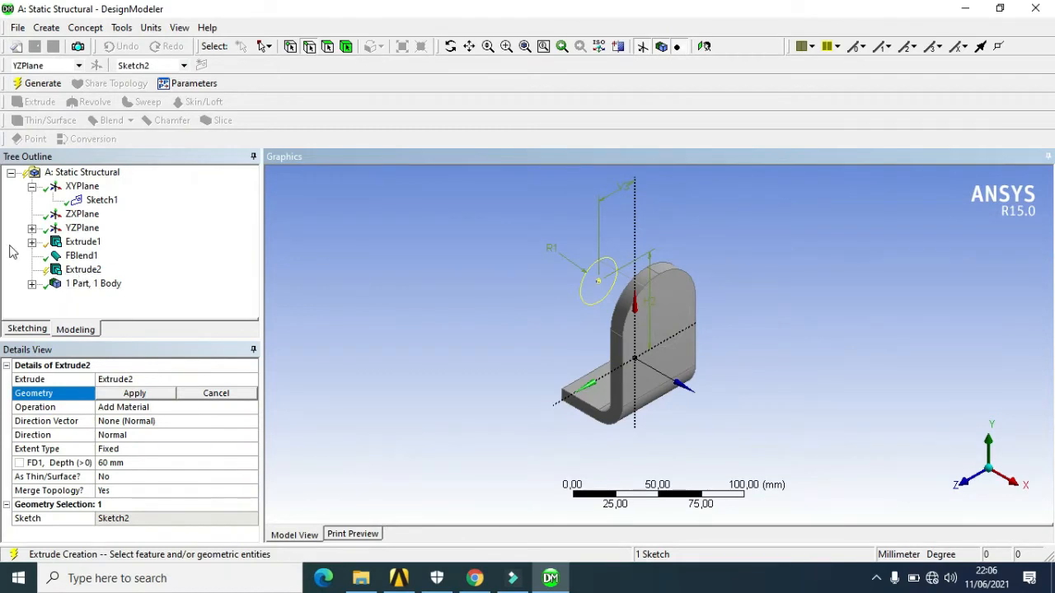
pyautogui.click(31, 228)
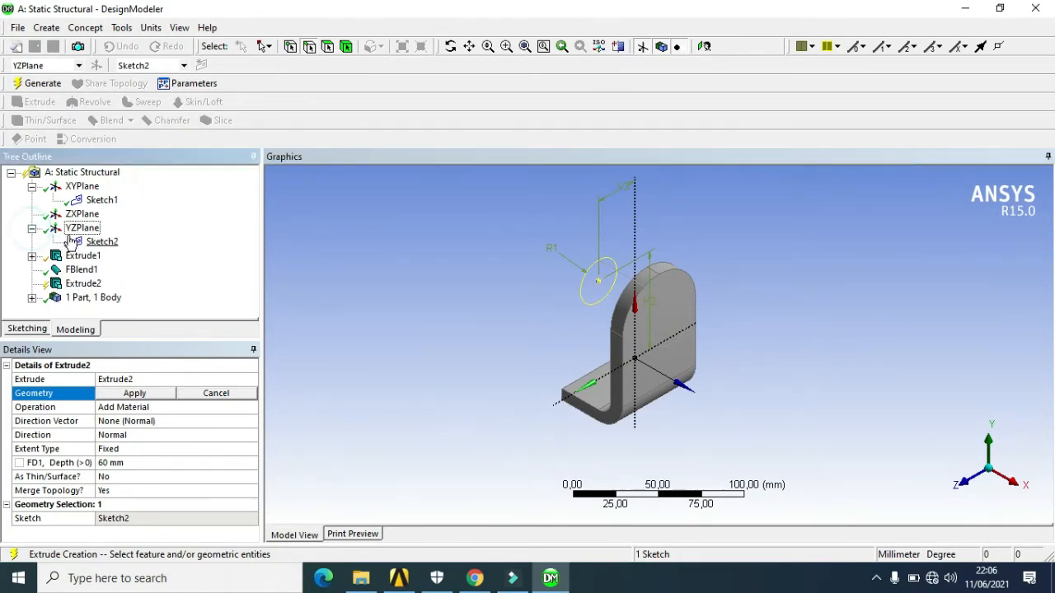
pyautogui.click(96, 241)
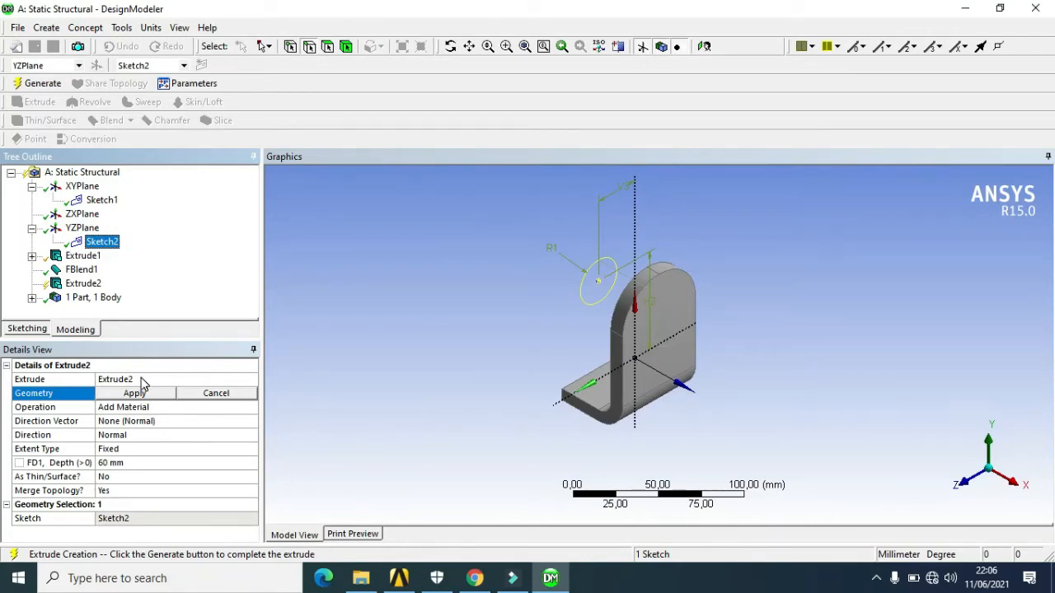
pyautogui.click(110, 409)
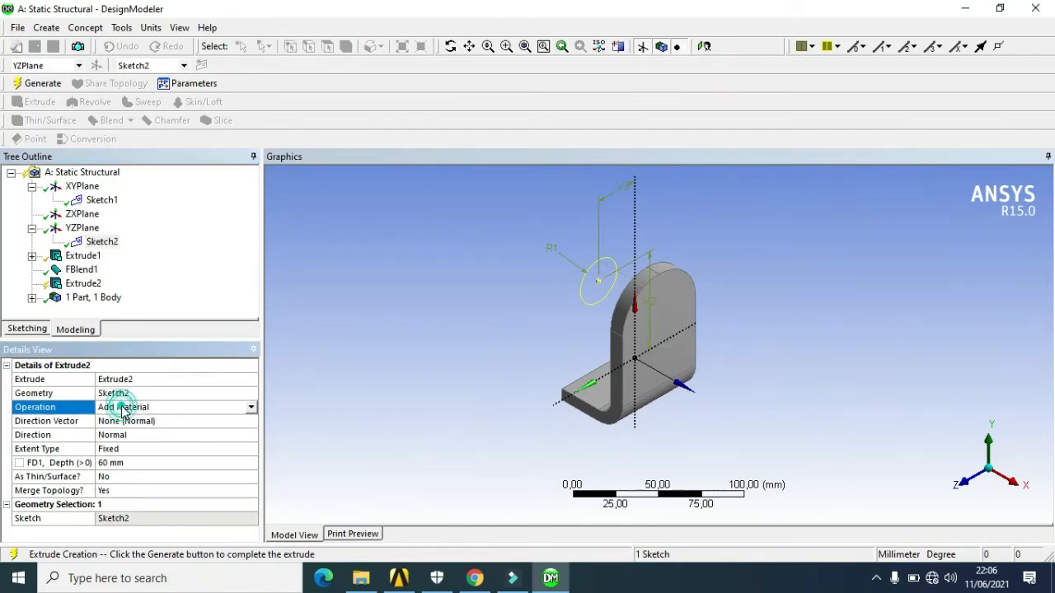
pyautogui.click(251, 408)
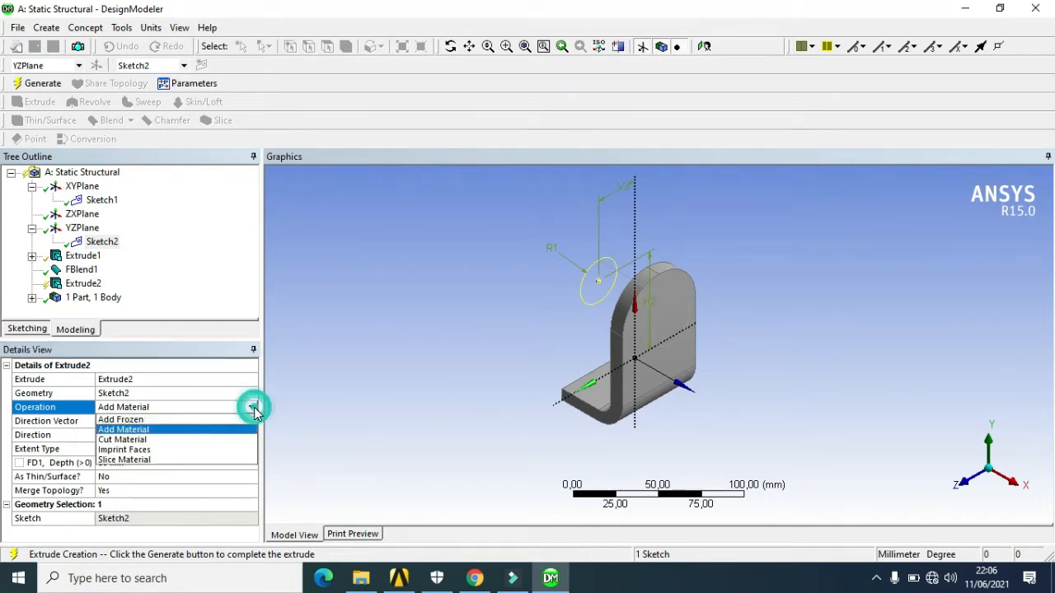
pyautogui.click(230, 448)
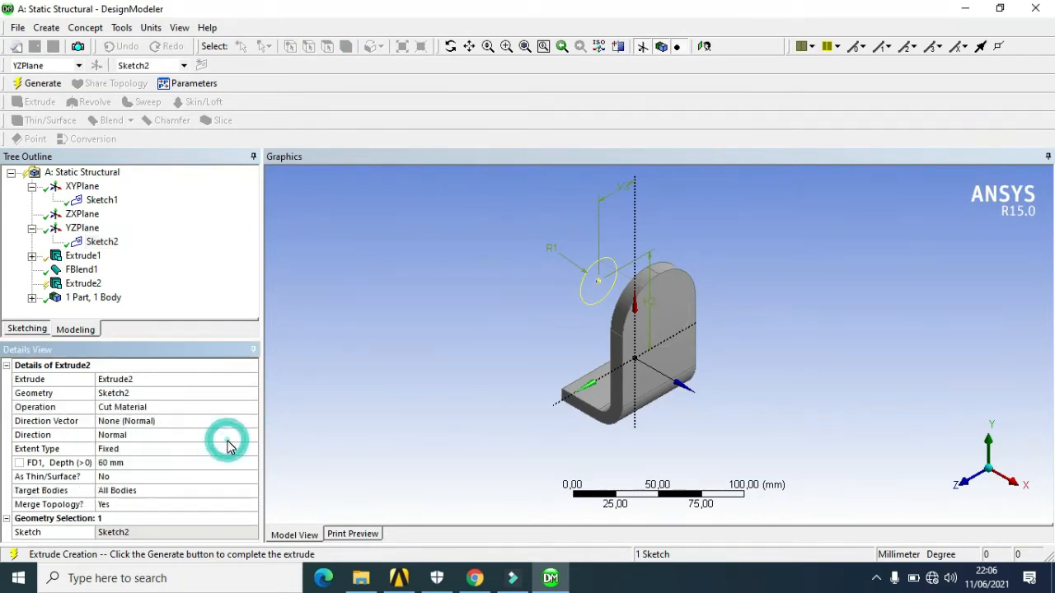
# Set the cut's depth to 70 mm and generate the hole through the bracket's upright plate.
pyautogui.click(119, 465)
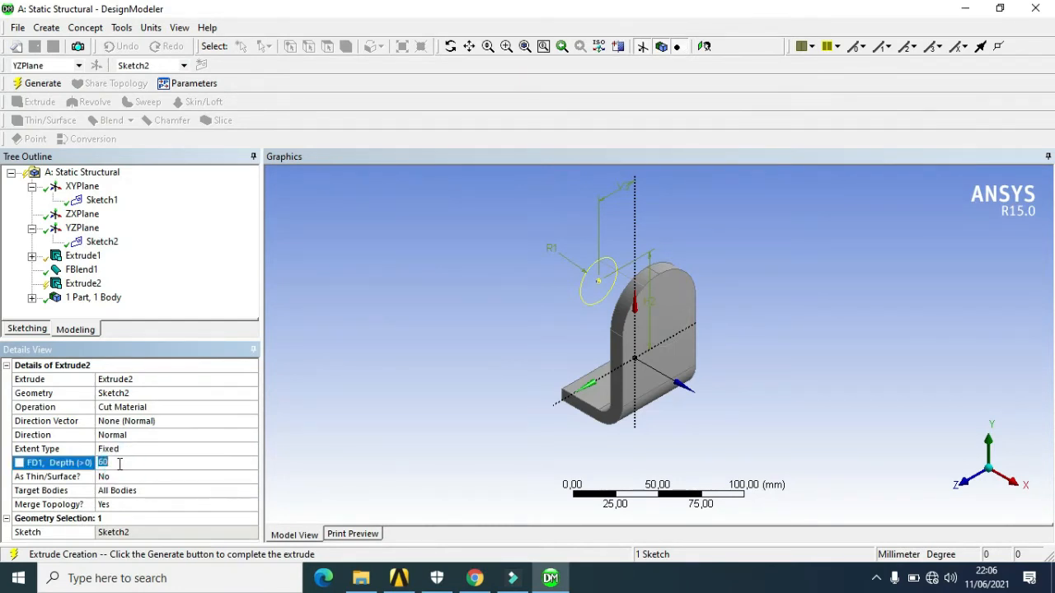
pyautogui.write('70')
pyautogui.click(55, 81)
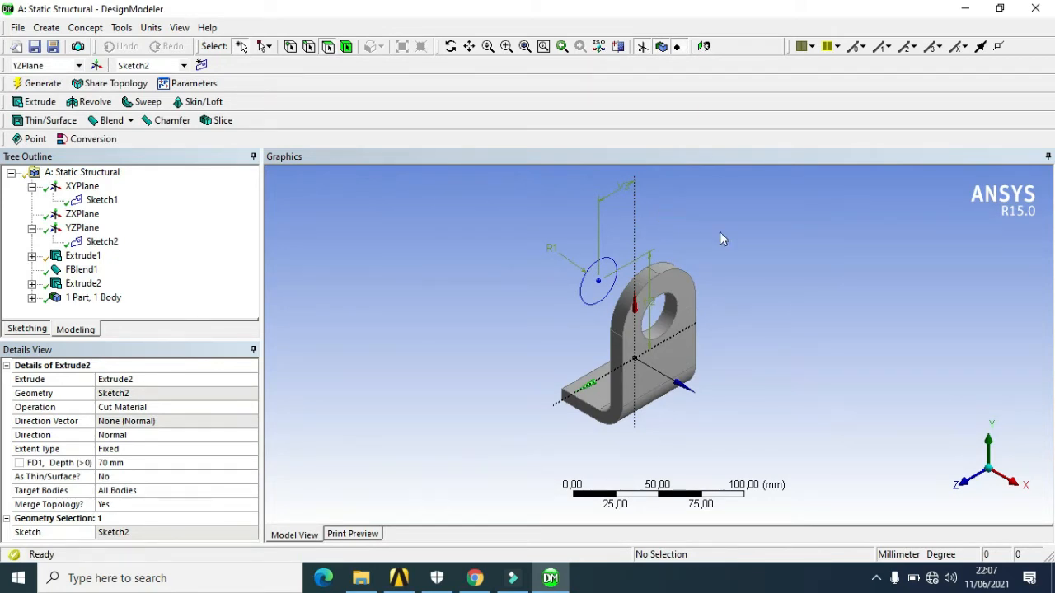
pyautogui.scroll(1, 673, 331)
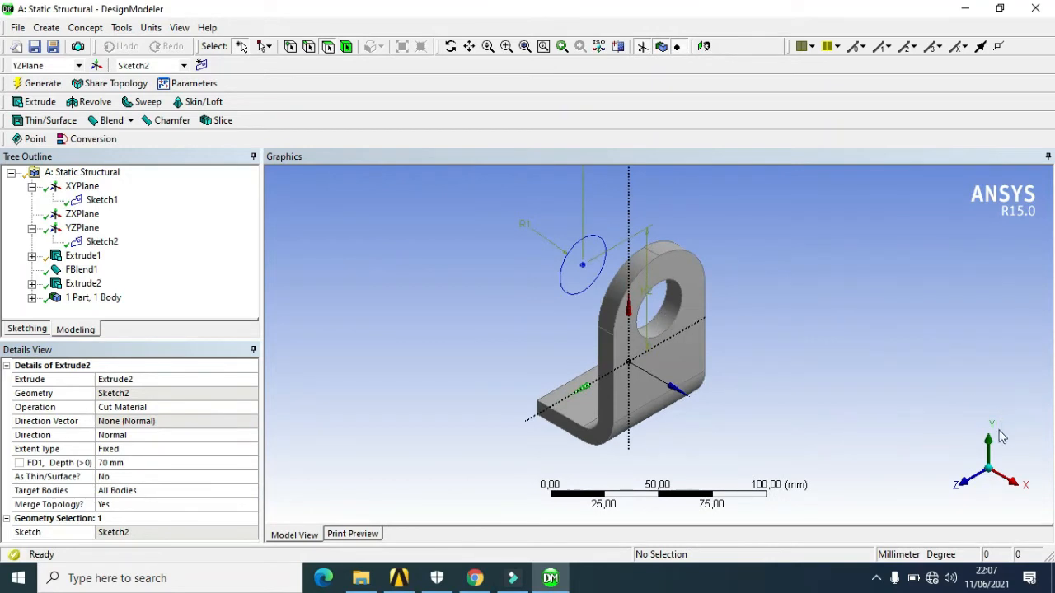
# Make the ZXPlane the active plane and look at it face-on.
pyautogui.click(32, 257)
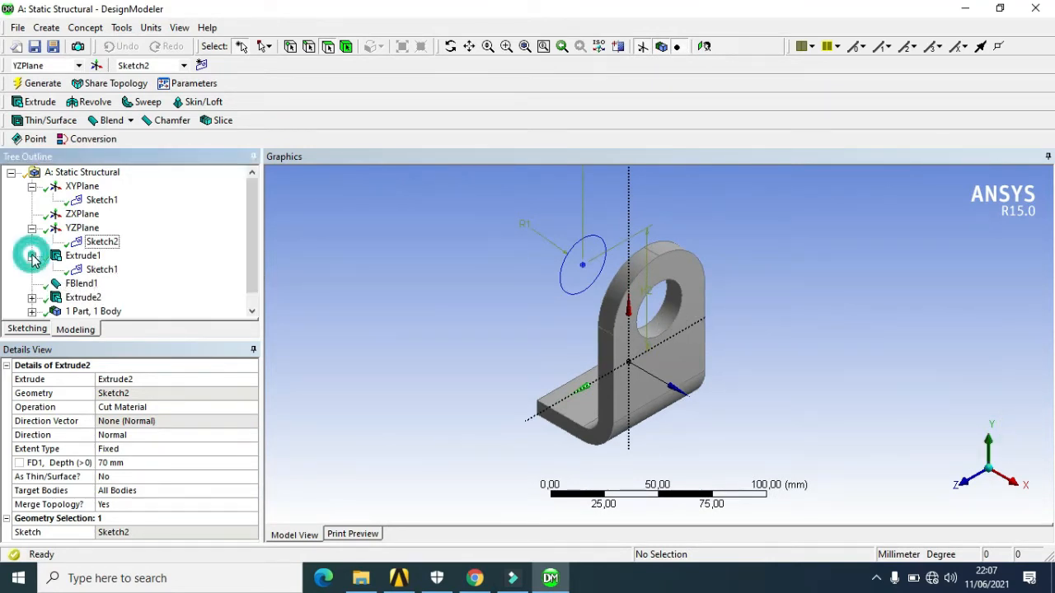
pyautogui.click(32, 256)
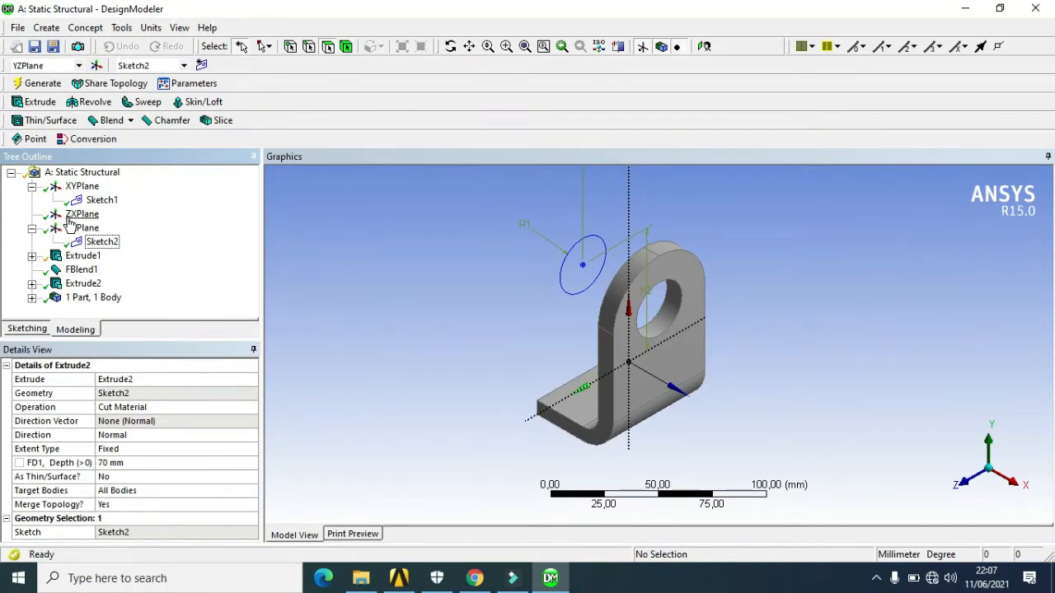
pyautogui.click(31, 229)
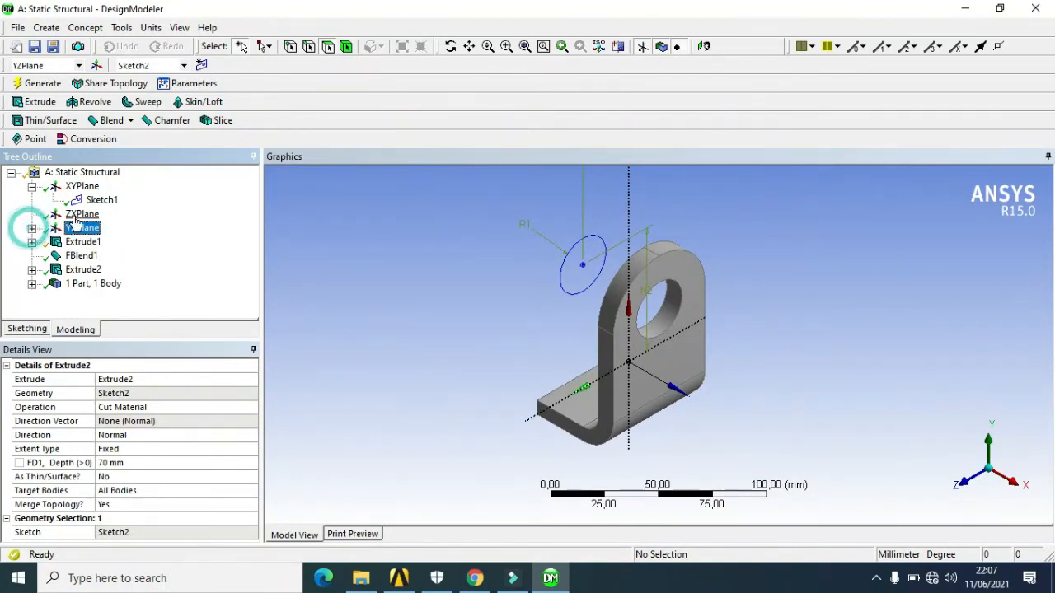
pyautogui.click(82, 214)
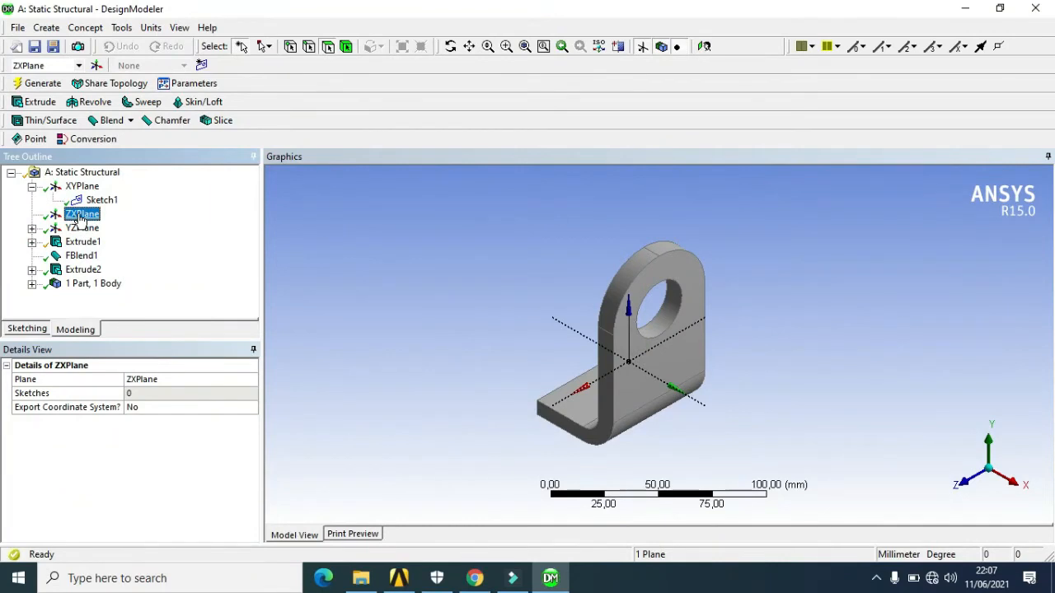
pyautogui.rightClick(80, 217)
pyautogui.click(119, 224)
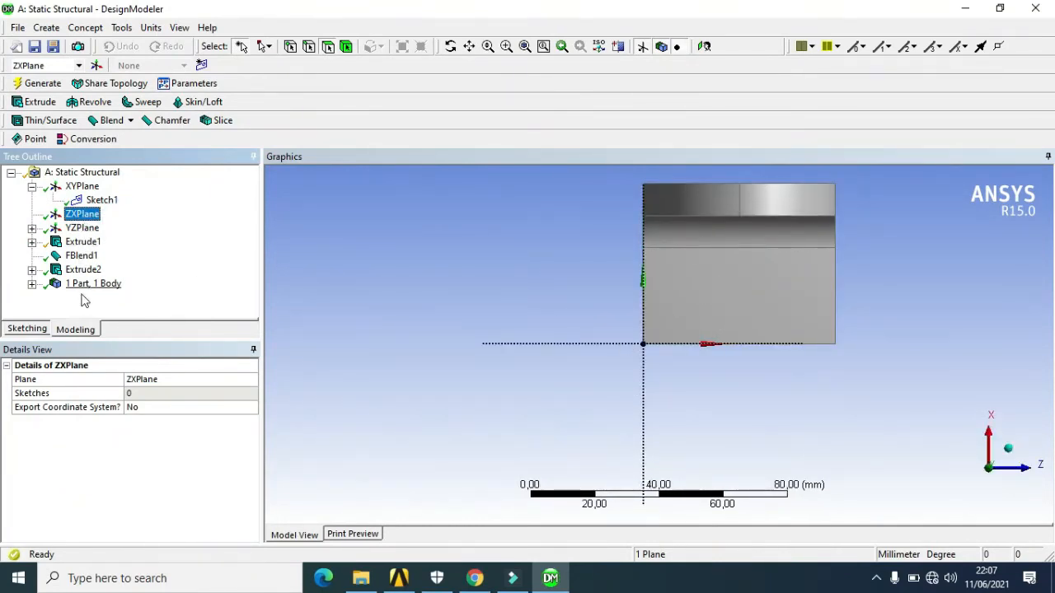
pyautogui.click(32, 241)
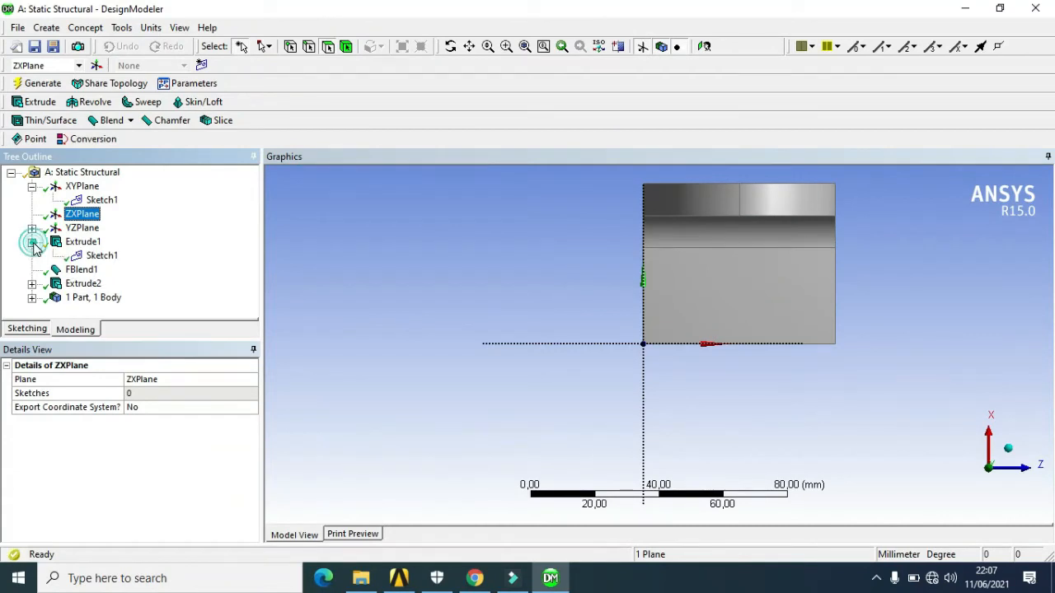
pyautogui.click(31, 242)
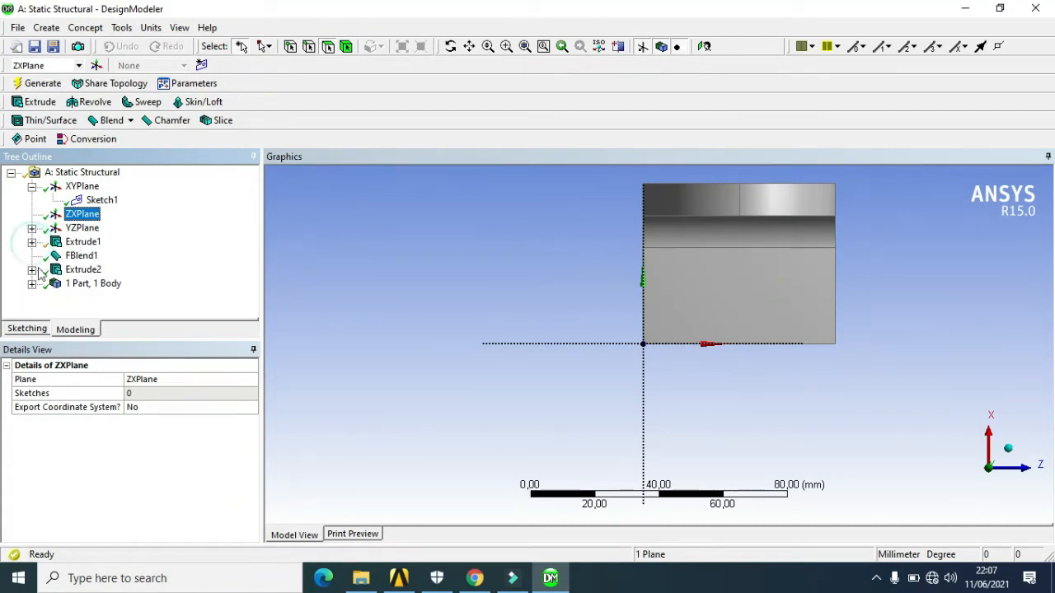
# Sketch two circles of about 7.5 mm and 9.3 mm radius side by side on the ZXPlane, within the bracket's base plate.
pyautogui.click(31, 329)
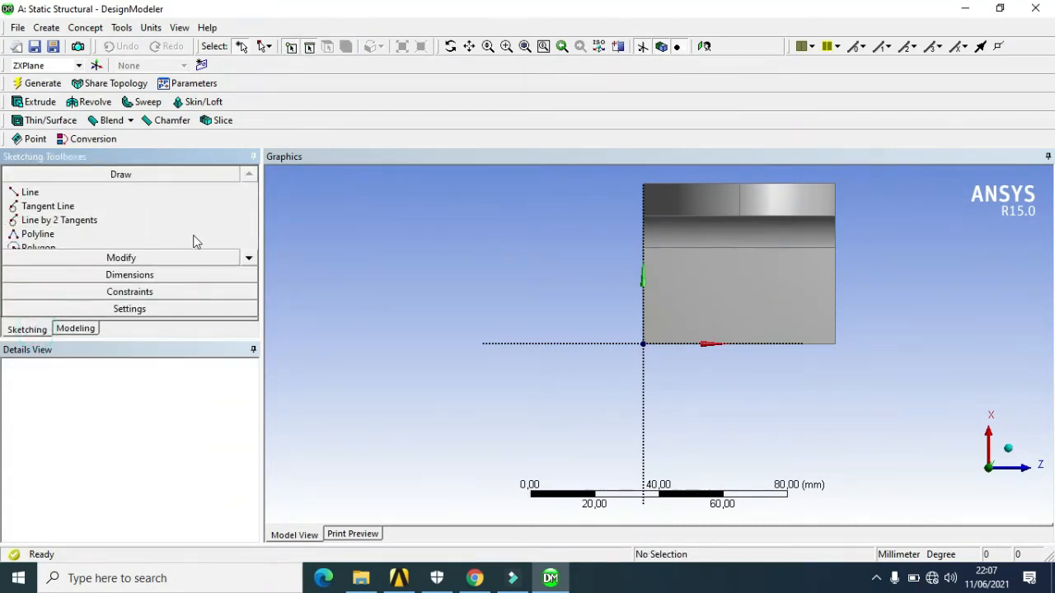
pyautogui.click(250, 262)
pyautogui.click(251, 264)
pyautogui.click(251, 262)
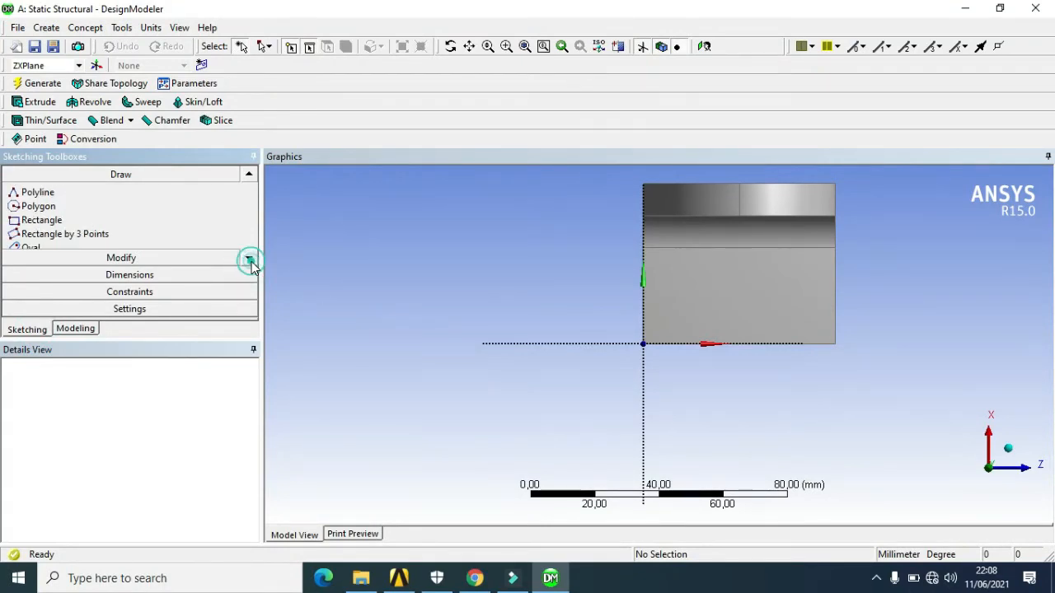
pyautogui.click(251, 262)
pyautogui.click(248, 260)
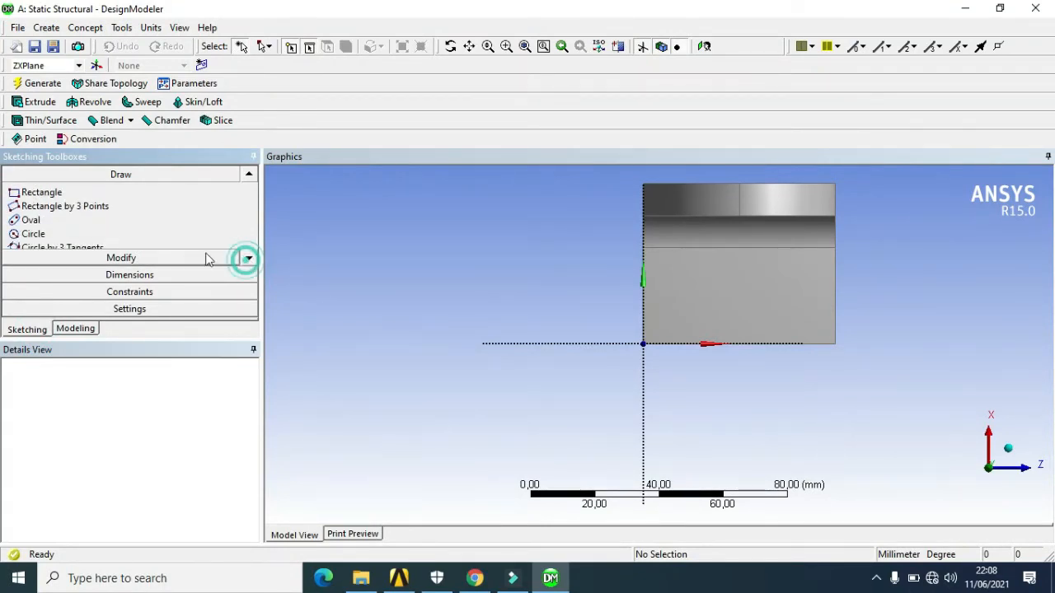
pyautogui.click(89, 232)
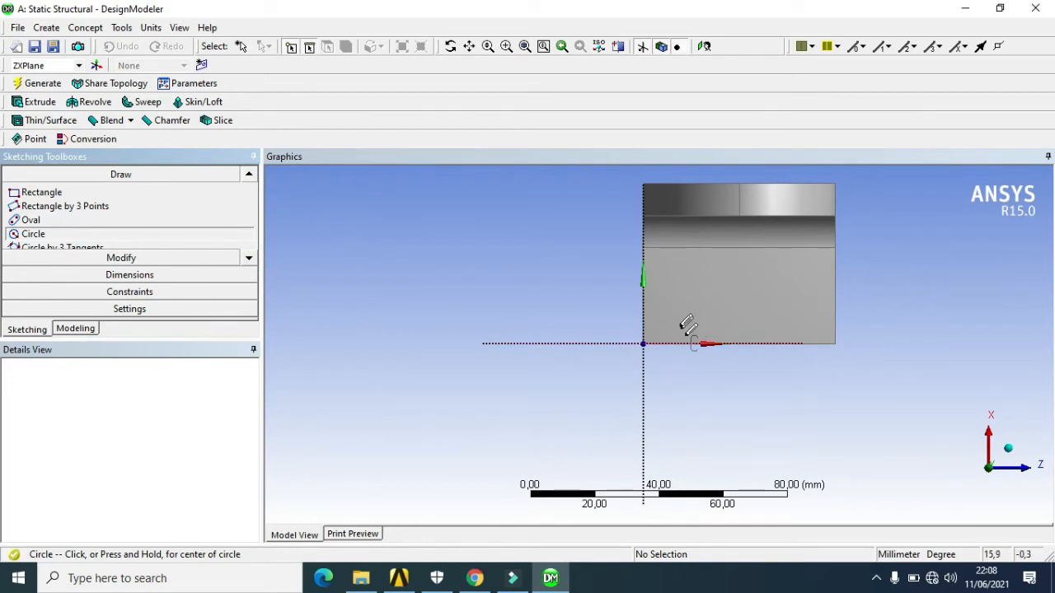
pyautogui.click(672, 298)
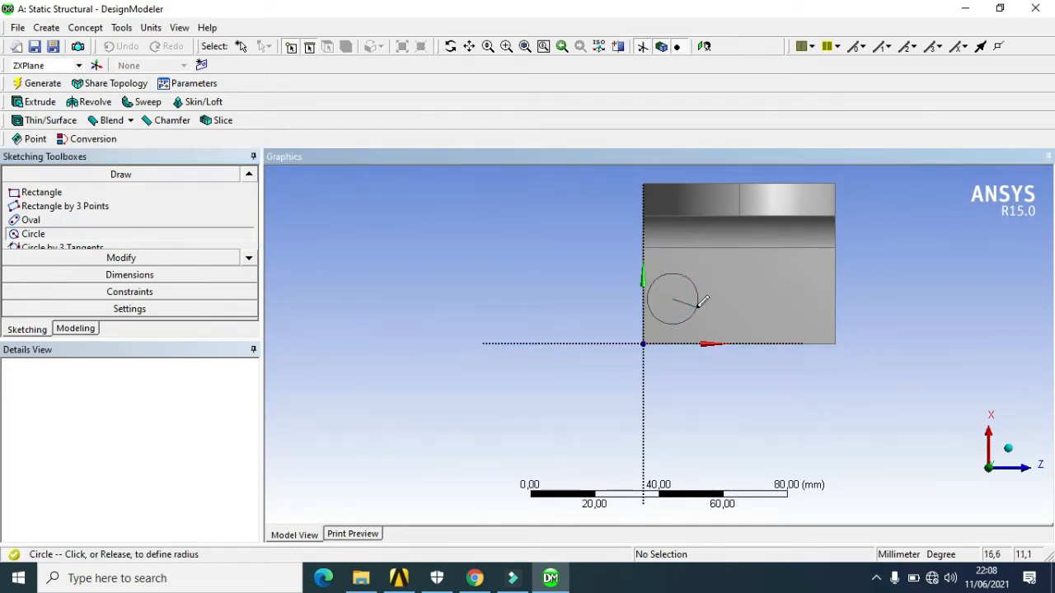
pyautogui.click(697, 299)
pyautogui.click(788, 294)
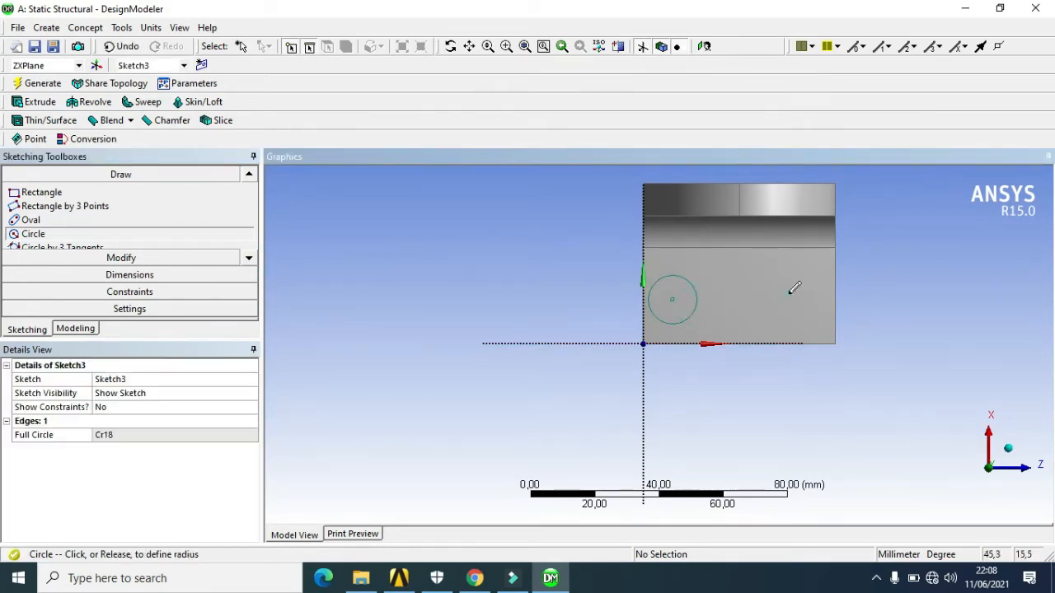
pyautogui.click(816, 302)
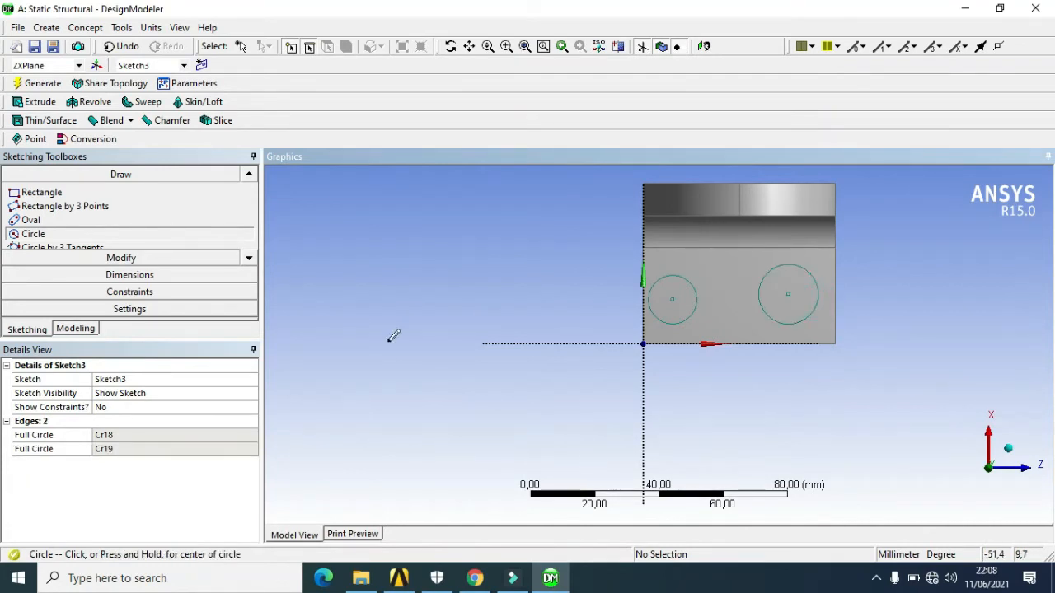
# Add a radius dimension to each of the two base-plate circles.
pyautogui.click(194, 277)
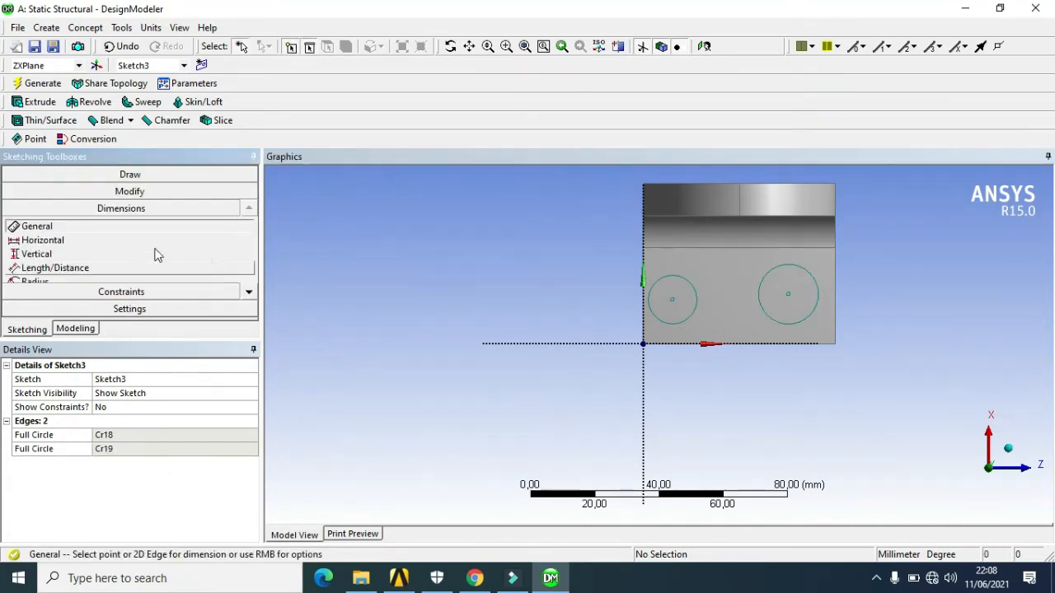
pyautogui.click(248, 292)
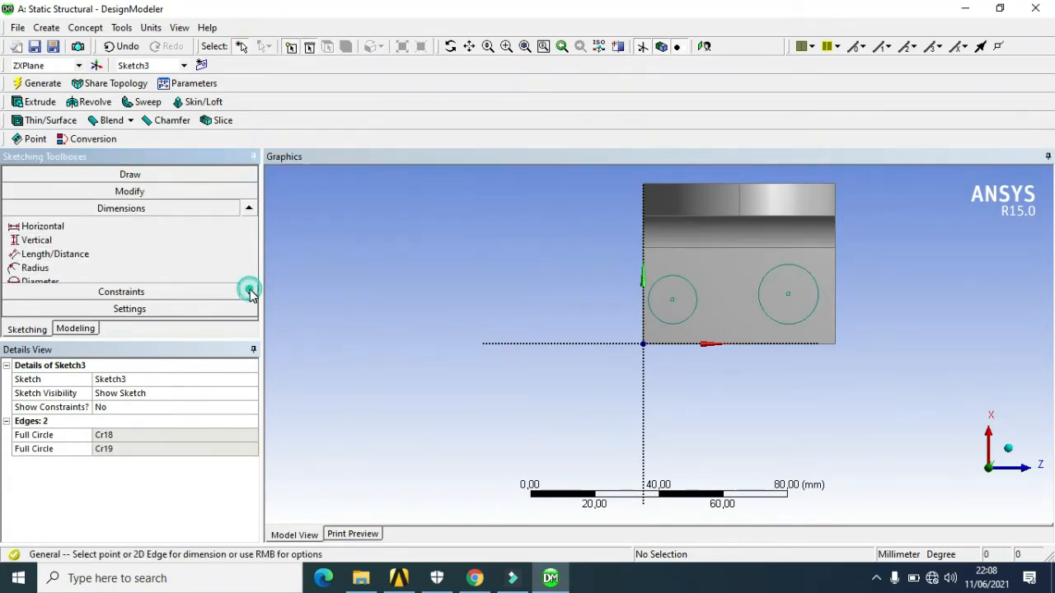
pyautogui.click(248, 292)
pyautogui.click(34, 253)
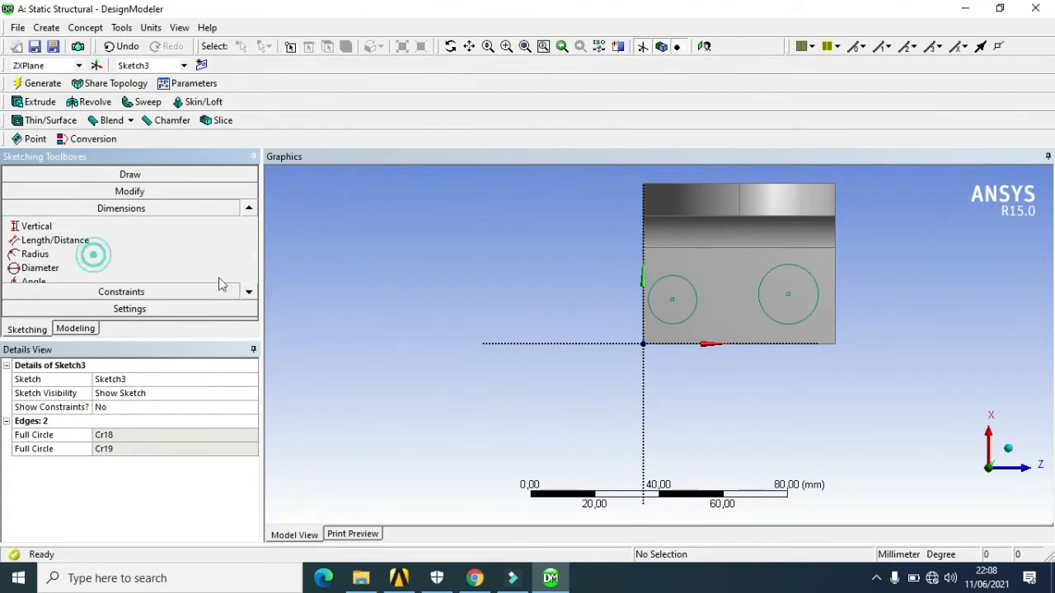
pyautogui.click(662, 280)
pyautogui.click(591, 253)
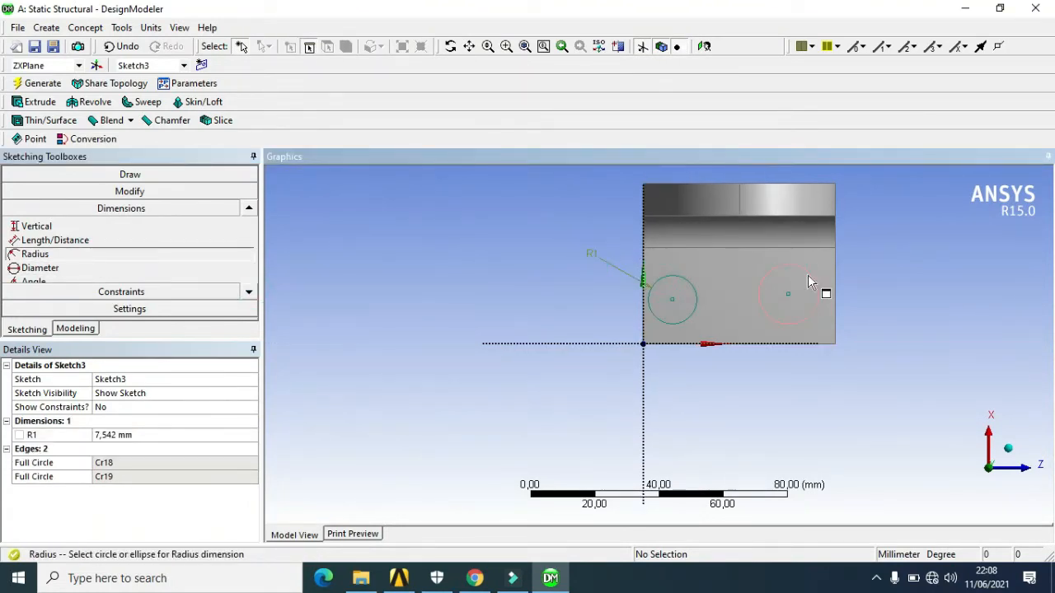
pyautogui.click(808, 283)
pyautogui.click(916, 239)
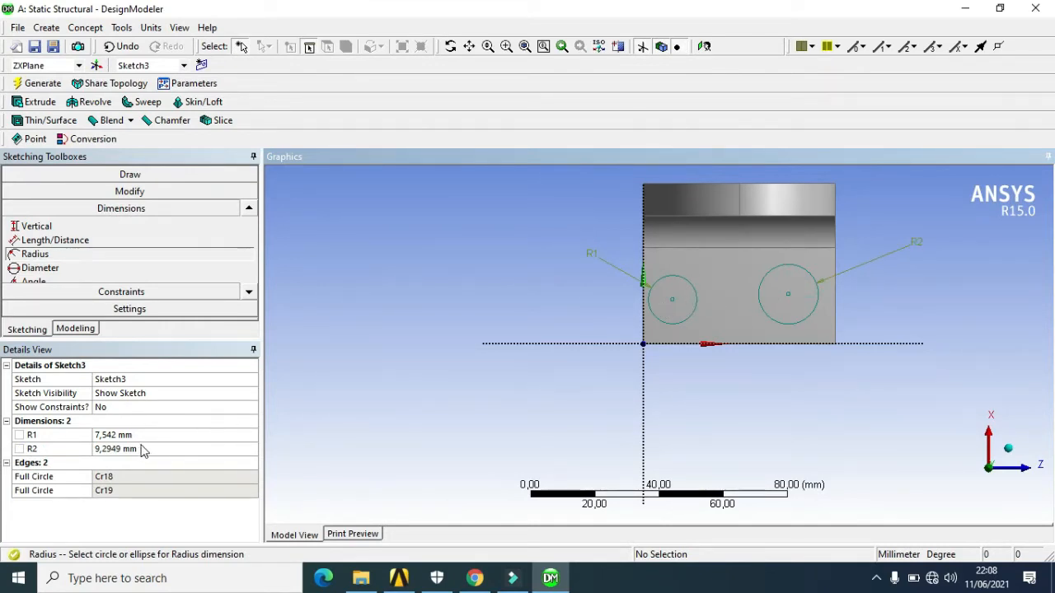
# Set the radius of both base-plate circles to 5 mm.
pyautogui.click(135, 435)
pyautogui.write('5')
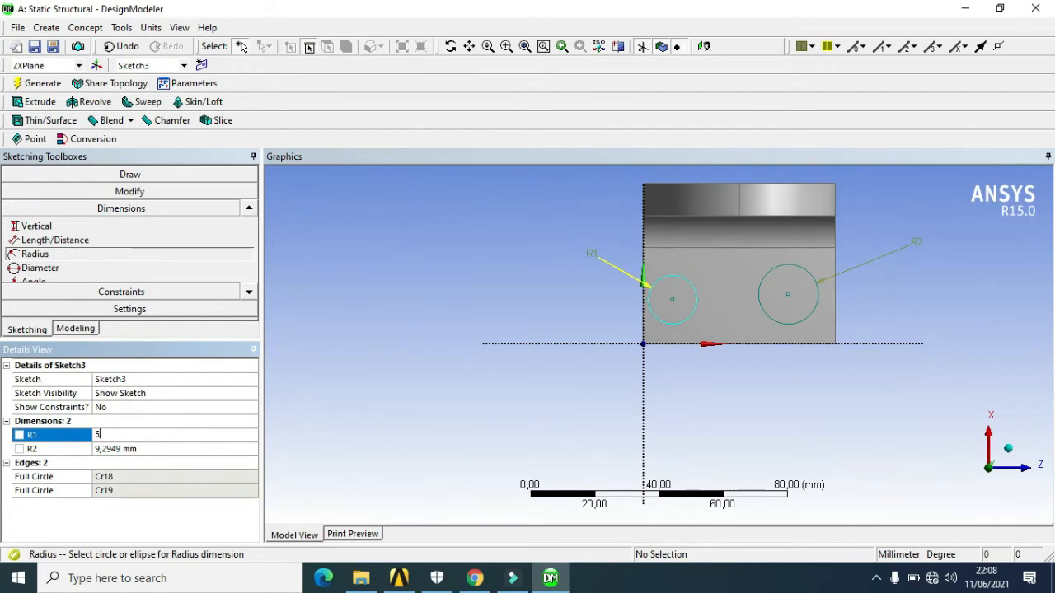
pyautogui.press('Return')
pyautogui.click(124, 449)
pyautogui.write('5')
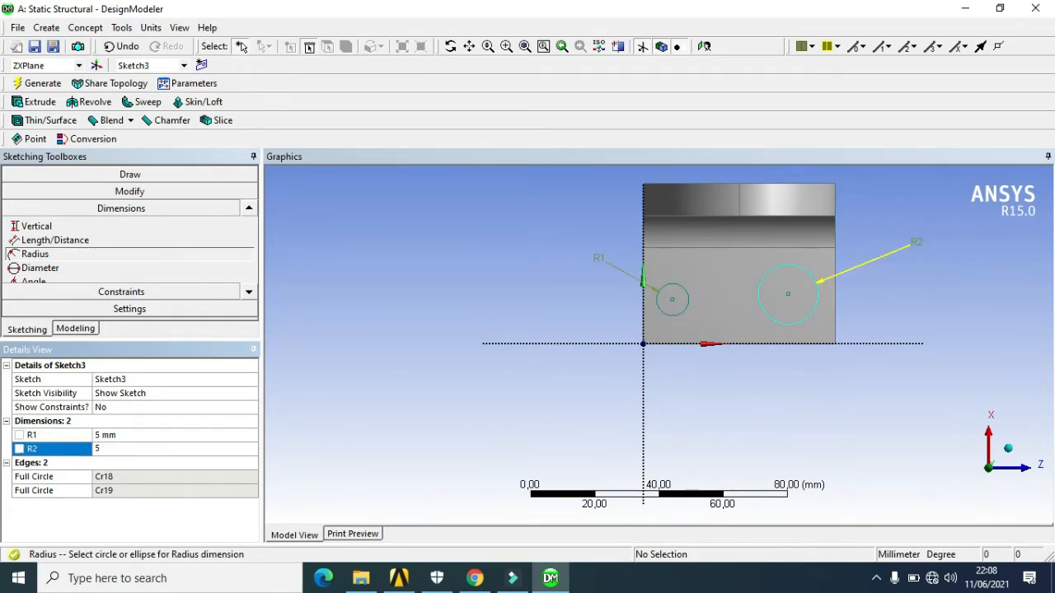
pyautogui.press('Return')
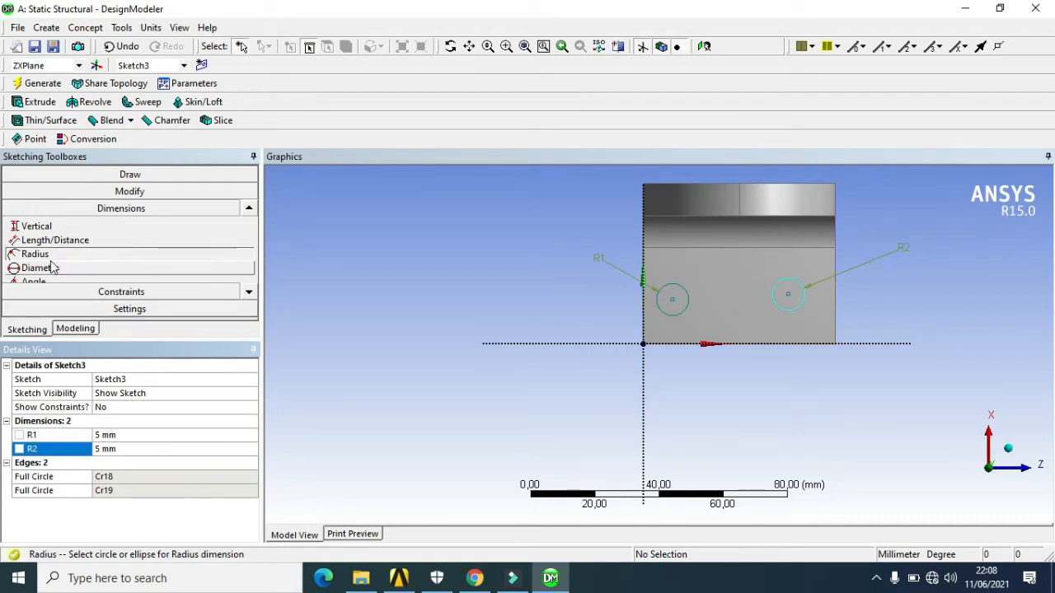
# Dimension the horizontal distance from the centre of the circle nearer the sketch's vertical axis to that axis.
pyautogui.click(250, 209)
pyautogui.click(250, 208)
pyautogui.click(155, 244)
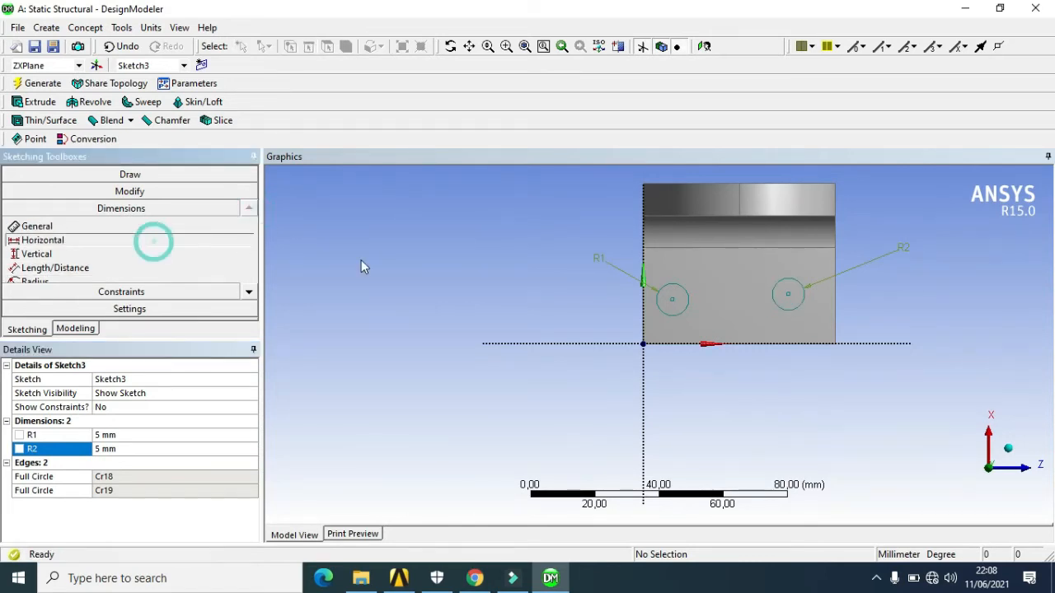
pyautogui.click(672, 299)
pyautogui.click(643, 343)
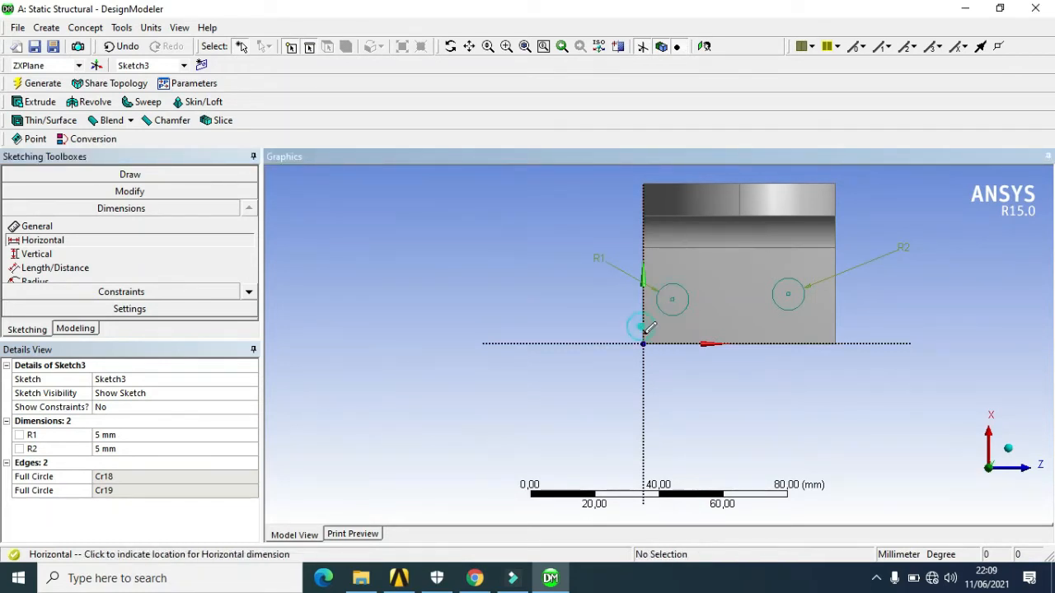
pyautogui.click(651, 387)
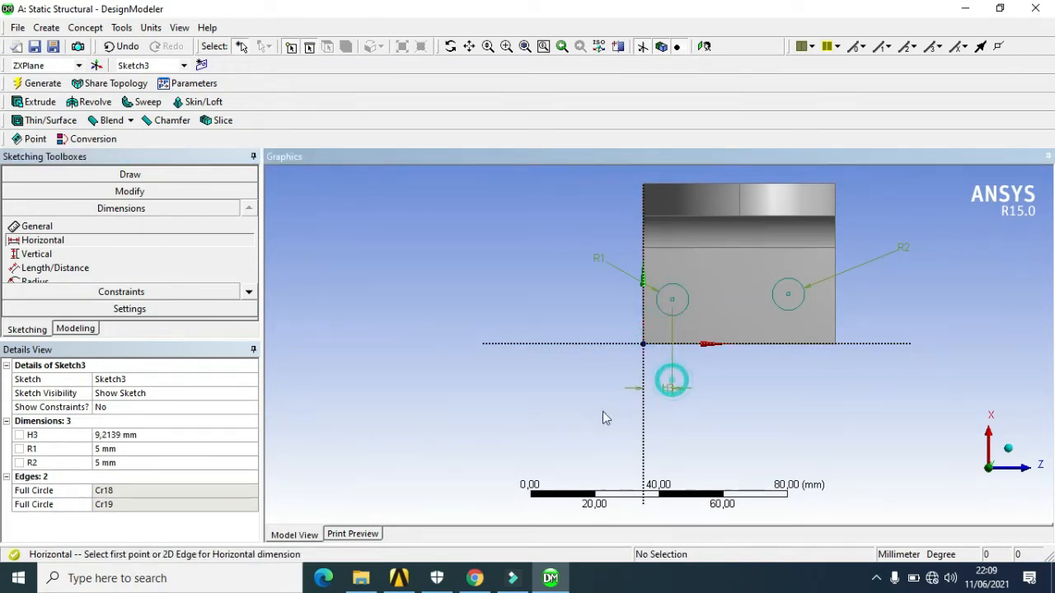
# Set the horizontal distance from the nearer circle's centre to the sketch's vertical axis to 15 mm.
pyautogui.click(131, 435)
pyautogui.write('15')
pyautogui.press('Return')
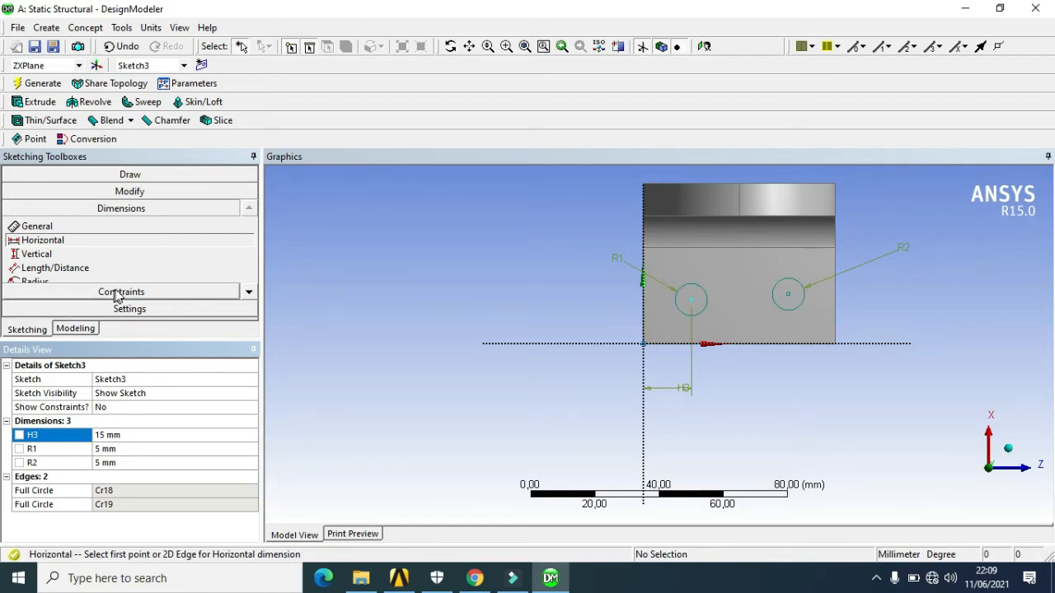
# Dimension the vertical distance from that circle's centre to the sketch's horizontal axis and set it to 15 mm.
pyautogui.click(151, 254)
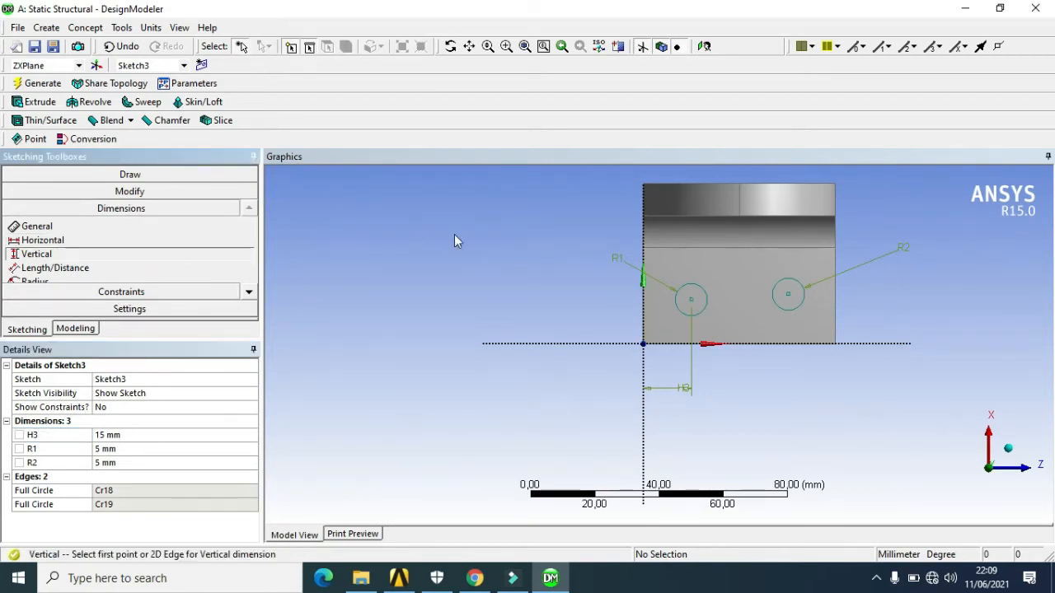
pyautogui.click(691, 299)
pyautogui.click(679, 344)
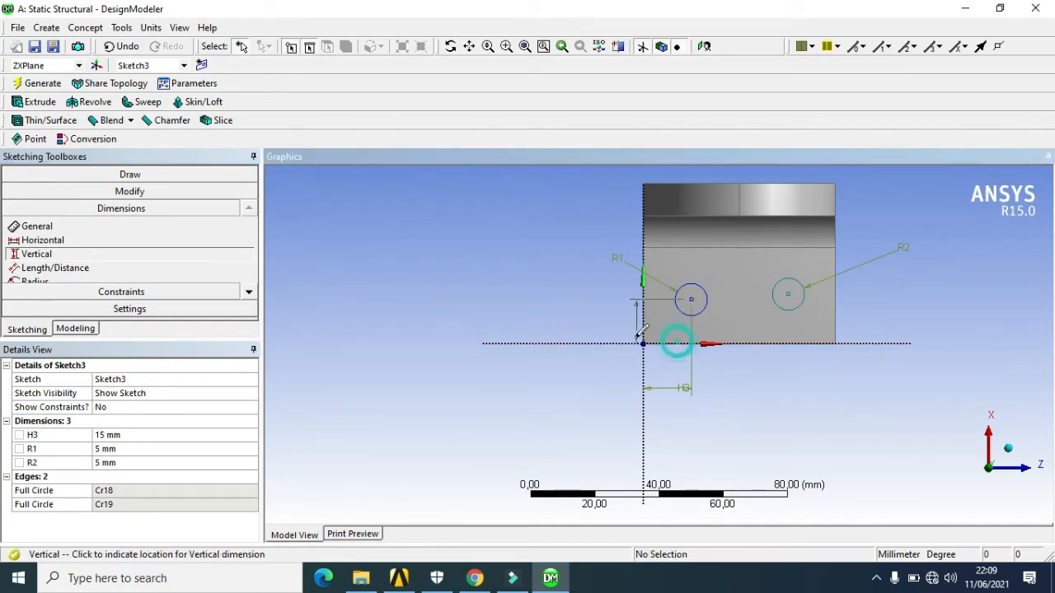
pyautogui.click(595, 328)
pyautogui.click(114, 476)
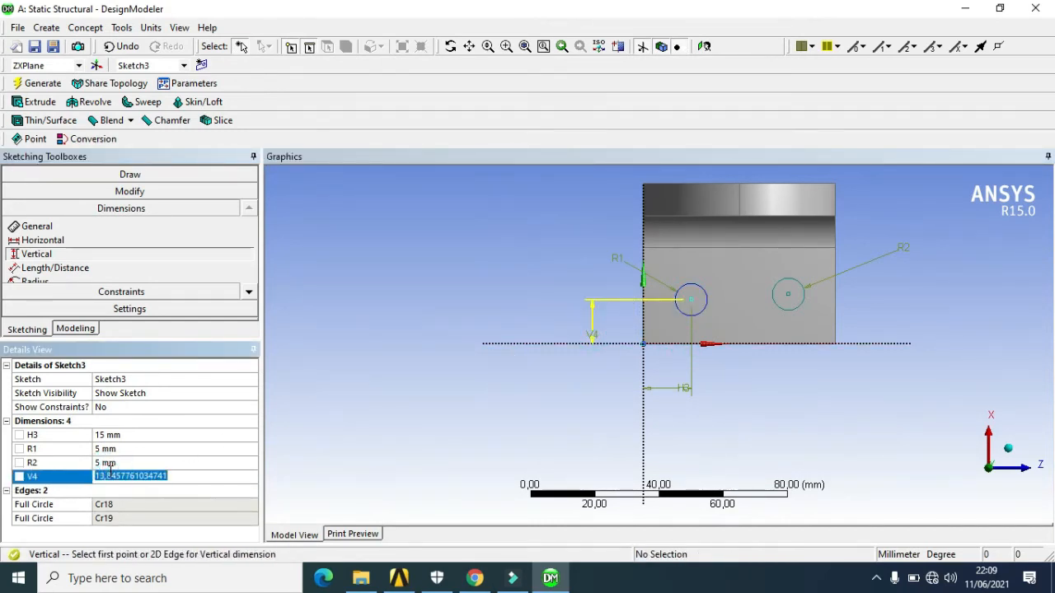
pyautogui.write('15')
pyautogui.press('Return')
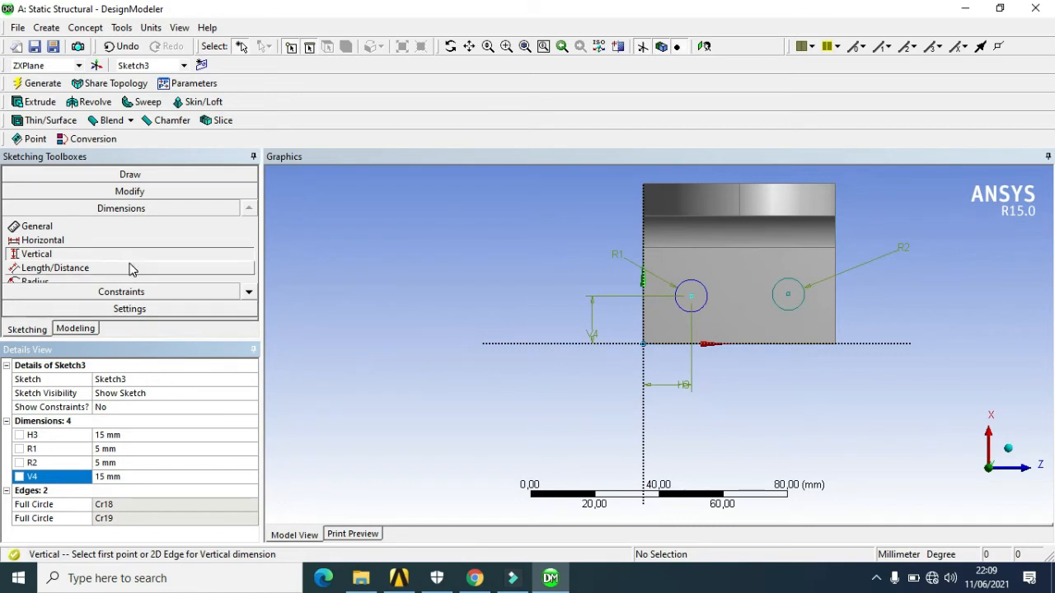
# Sketch a vertical line about 5 mm long from the base plate's far corner on the horizontal axis, along the plate's edge.
pyautogui.click(169, 176)
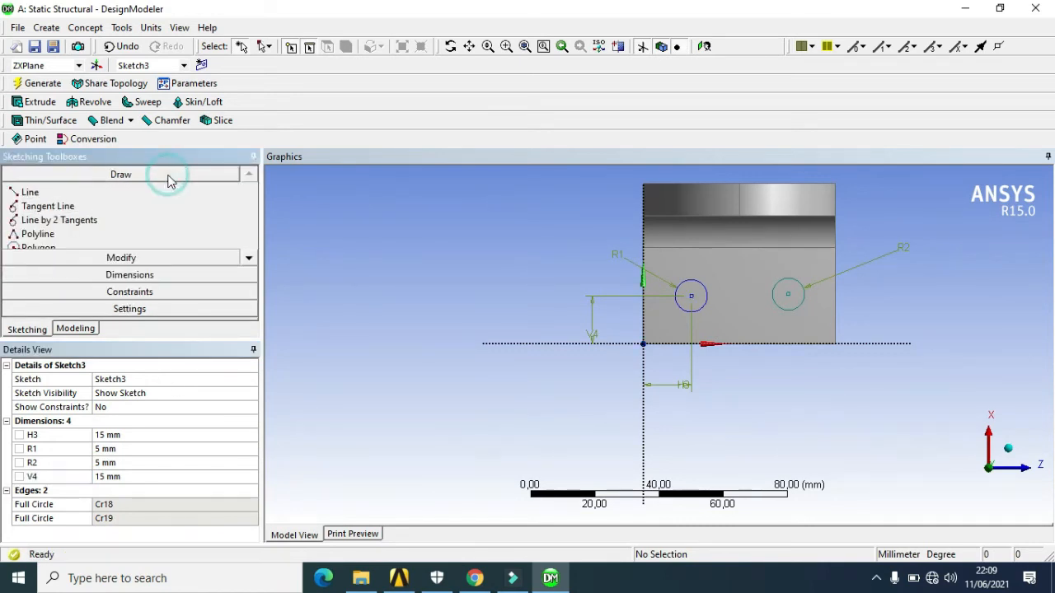
pyautogui.click(109, 195)
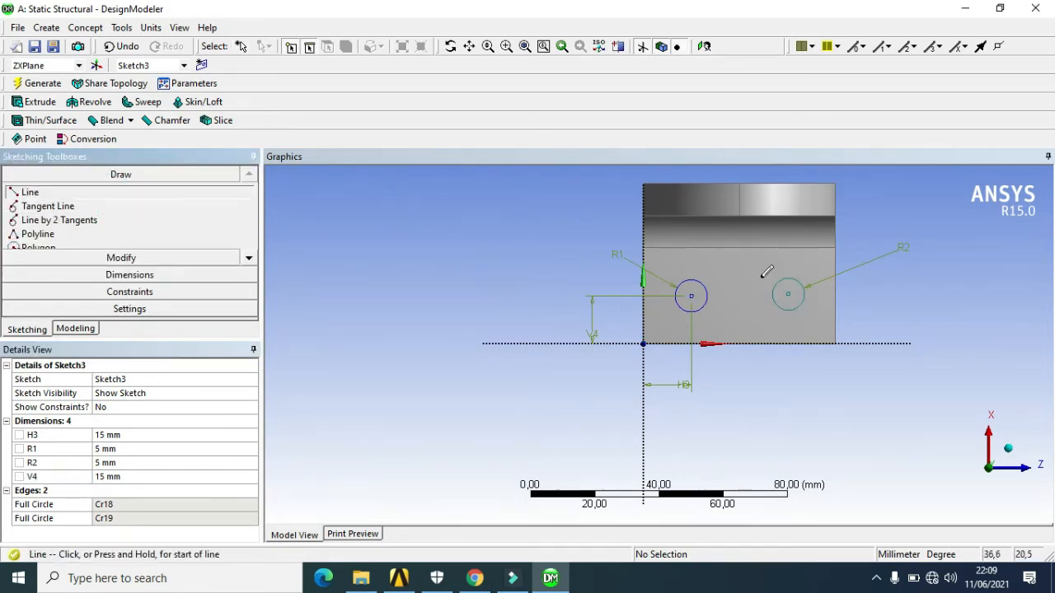
pyautogui.click(835, 343)
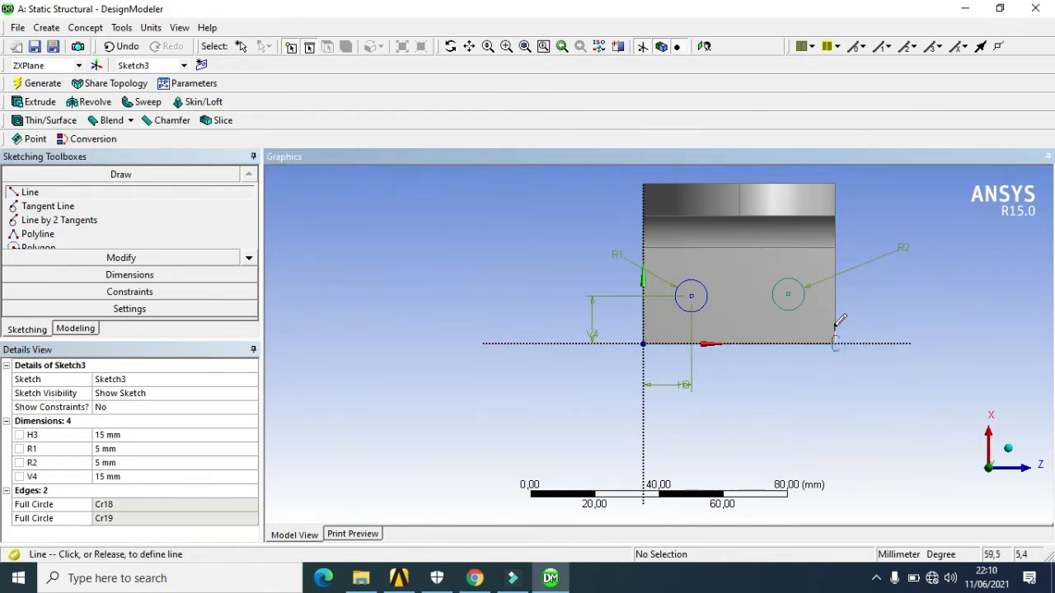
pyautogui.click(835, 327)
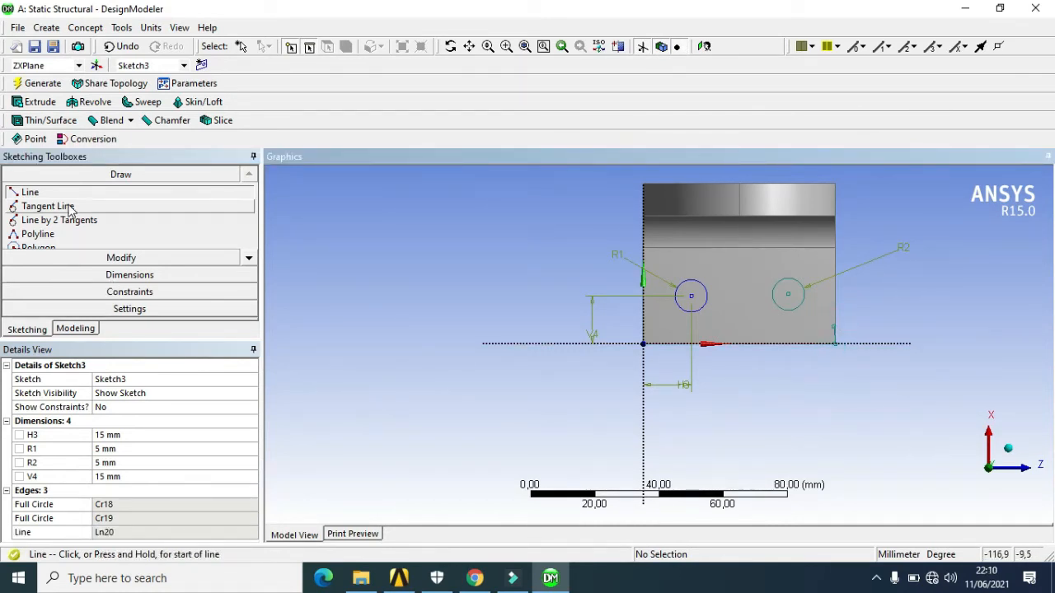
# Dimension the horizontal distance from the sketch's vertical axis to the short line's lower end and set it to 60 mm.
pyautogui.click(153, 276)
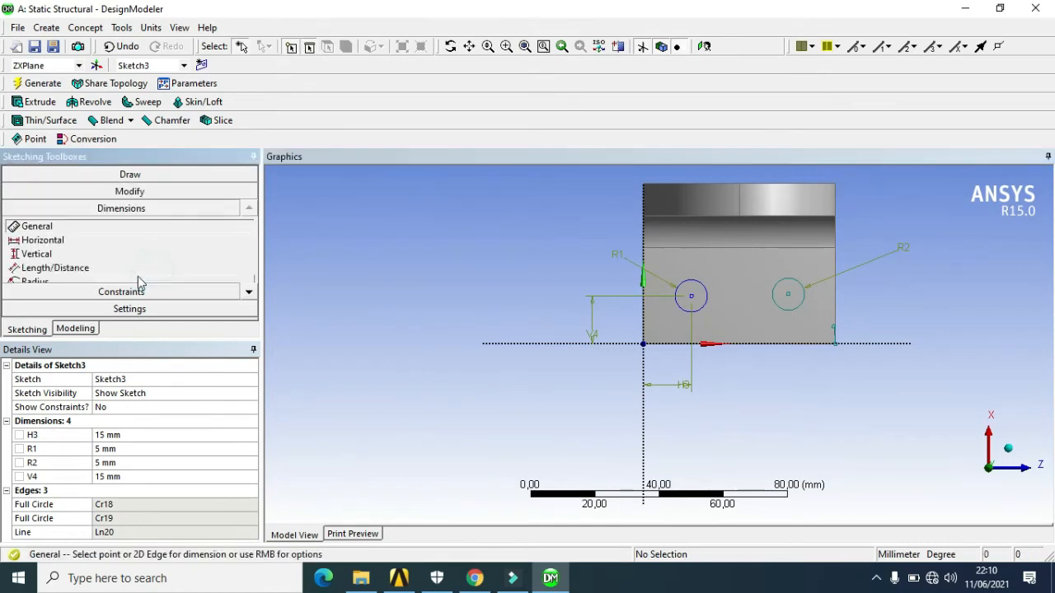
pyautogui.click(108, 239)
pyautogui.click(643, 366)
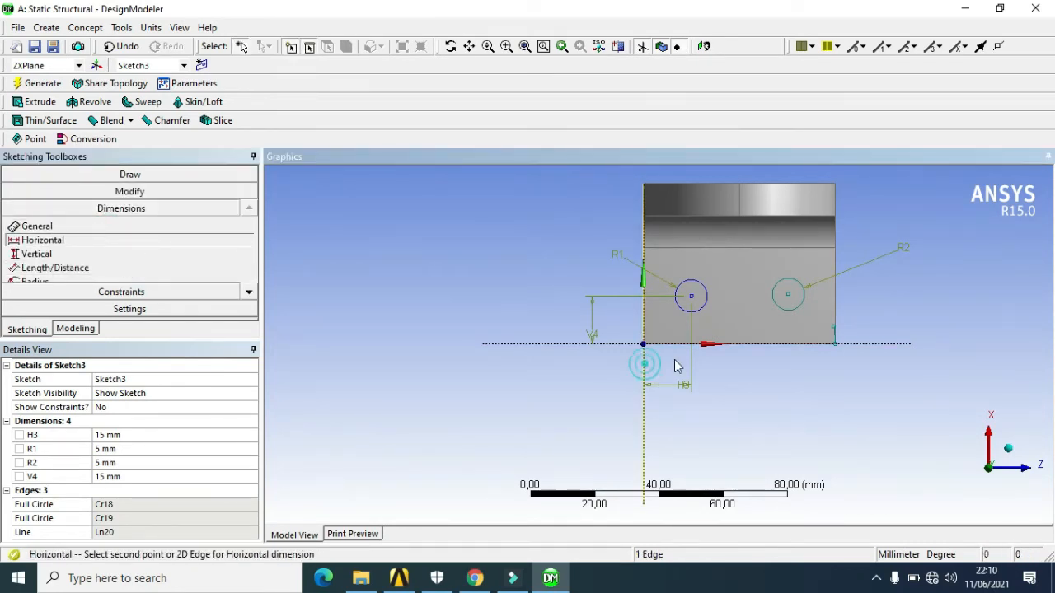
pyautogui.click(835, 345)
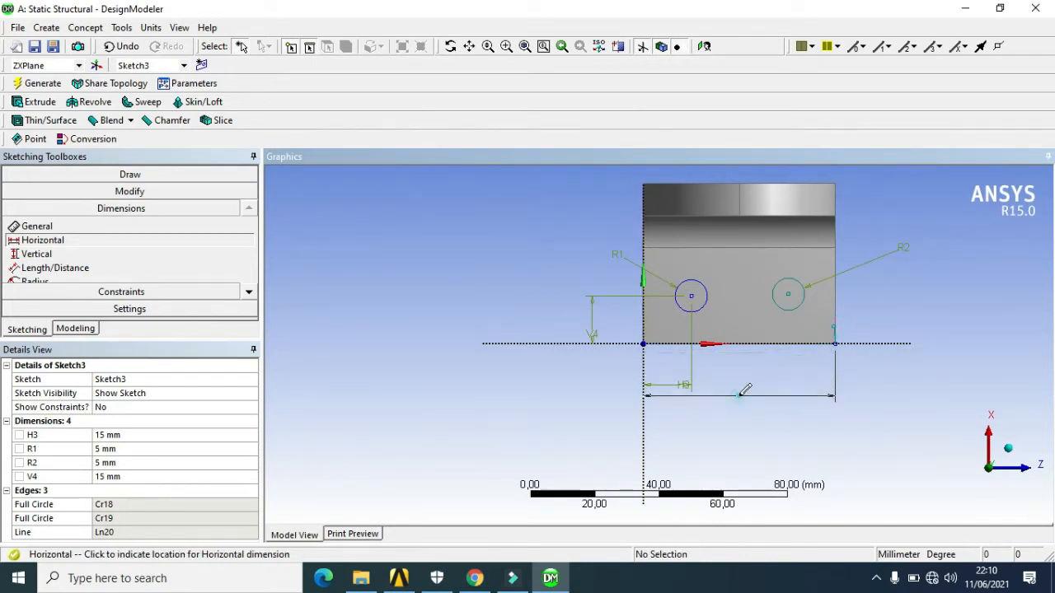
pyautogui.click(743, 396)
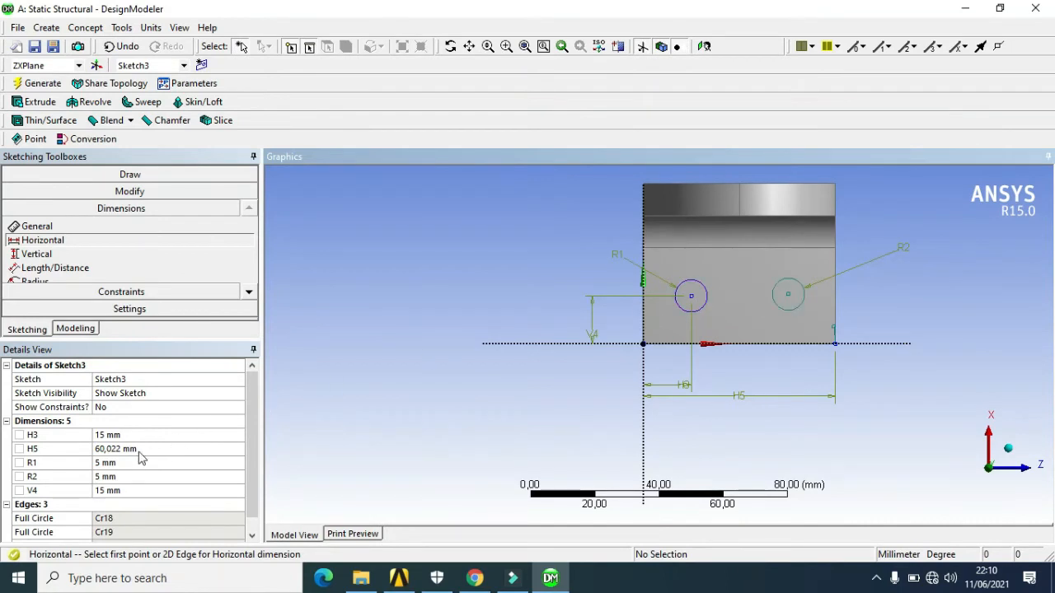
pyautogui.click(138, 449)
pyautogui.write('6')
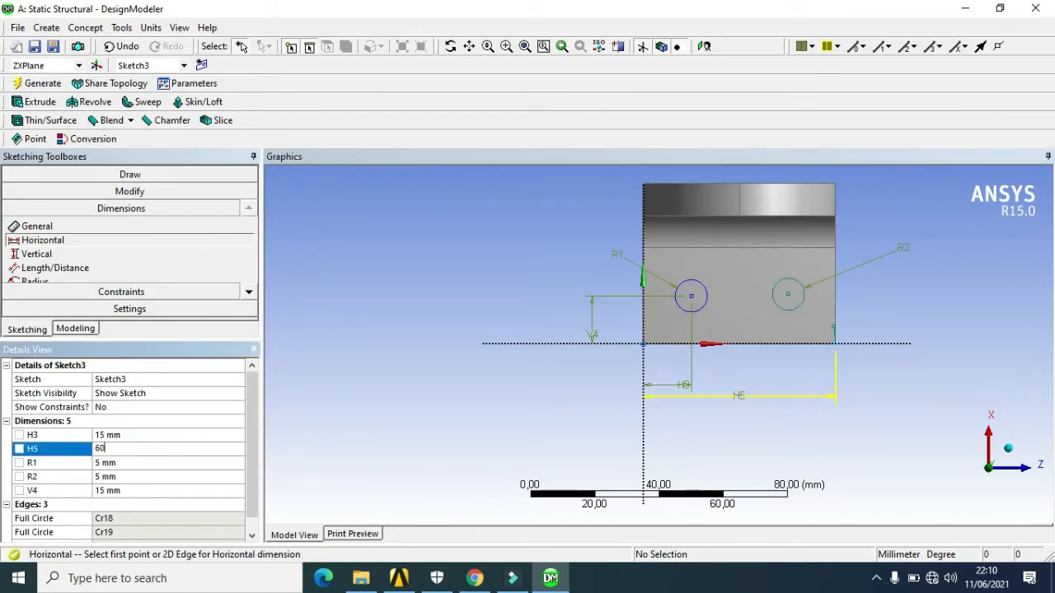
pyautogui.write('0')
pyautogui.press('Return')
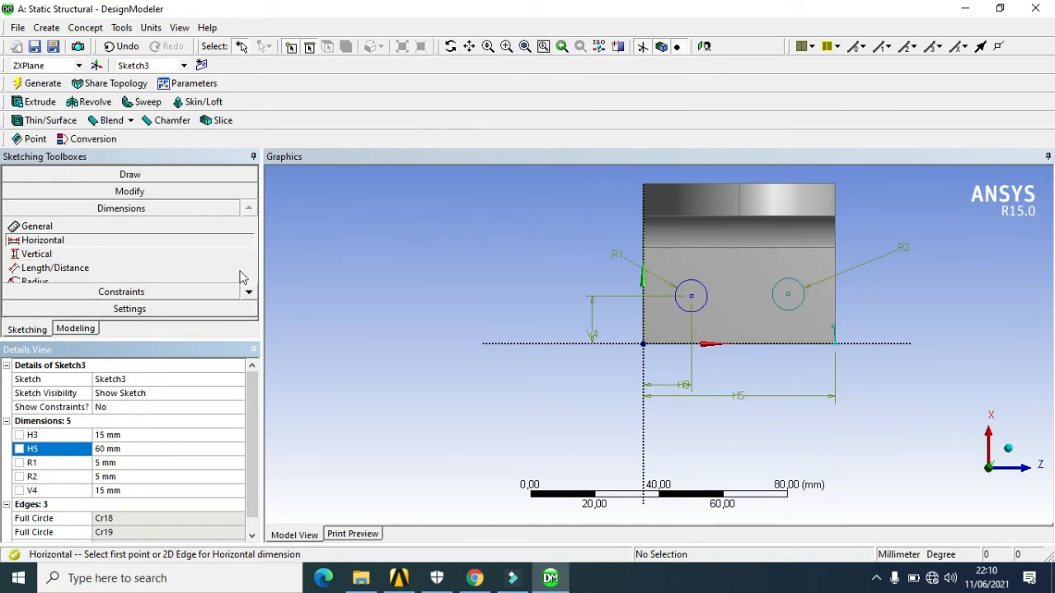
# Dimension the horizontal distance from the far circle's centre to the short line and set it to 15 mm.
pyautogui.click(788, 297)
pyautogui.click(834, 336)
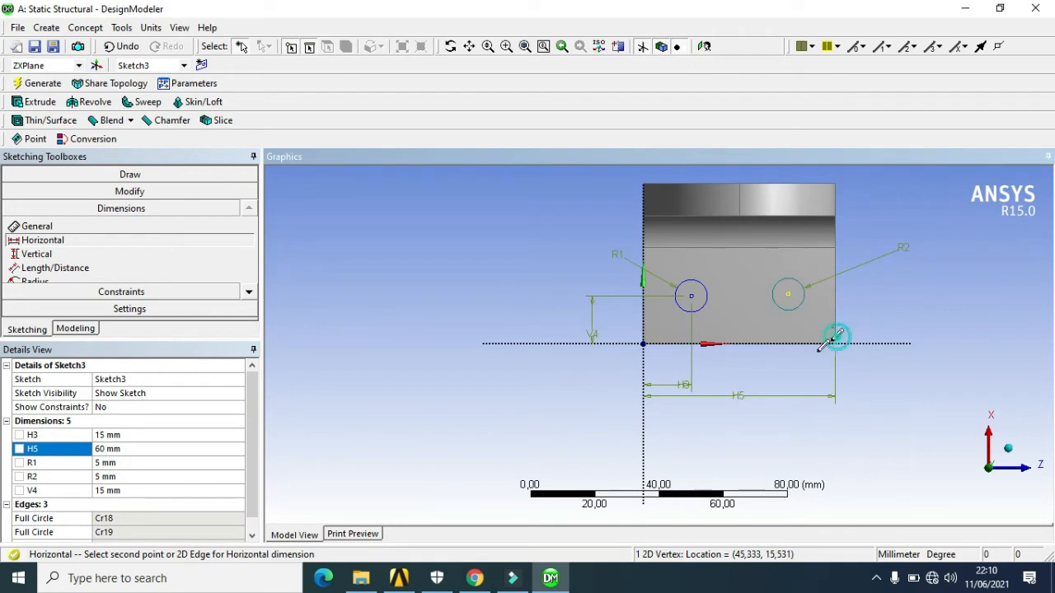
pyautogui.click(798, 385)
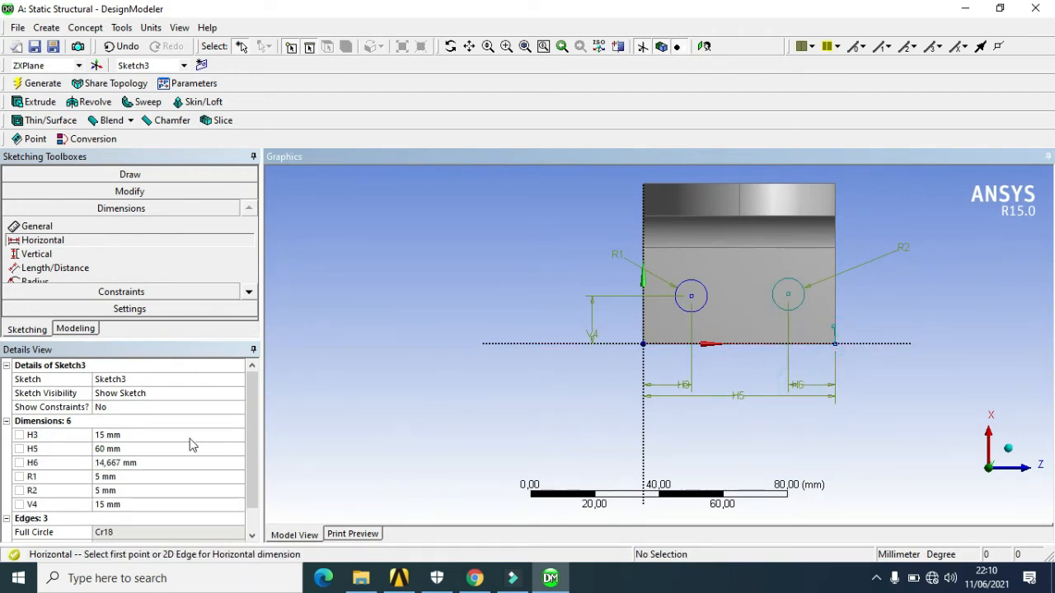
pyautogui.click(115, 462)
pyautogui.write('15')
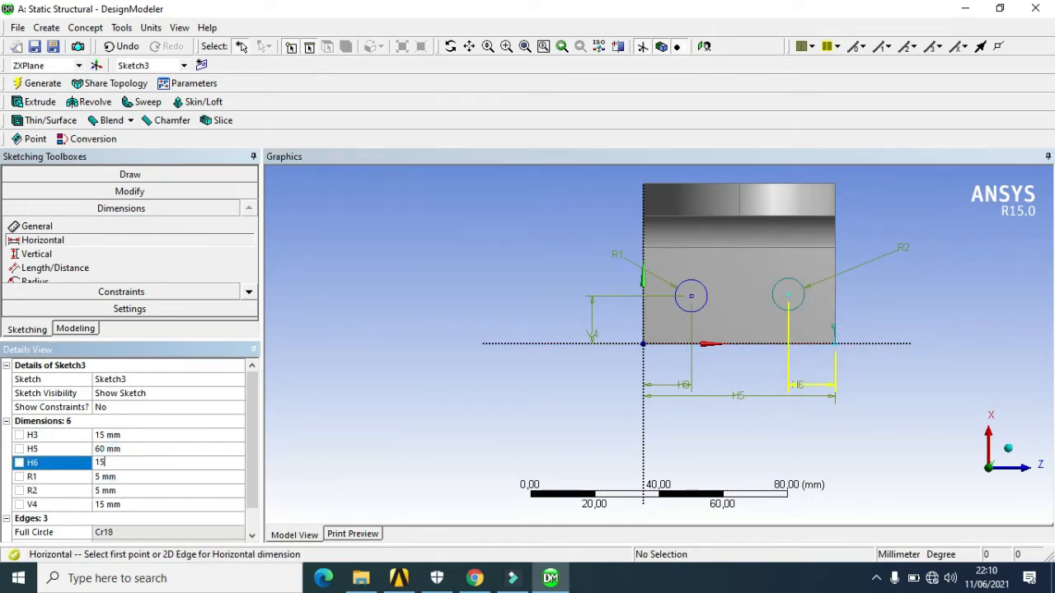
pyautogui.press('Return')
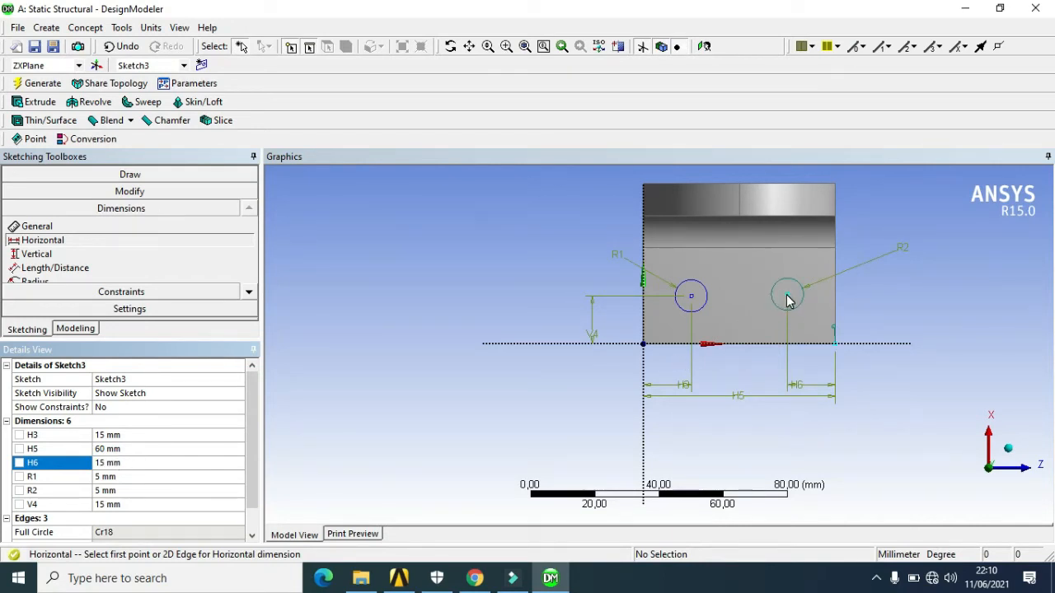
# Dimension the vertical distance from the far circle's centre to the sketch's horizontal axis and set it to 15 mm.
pyautogui.click(117, 255)
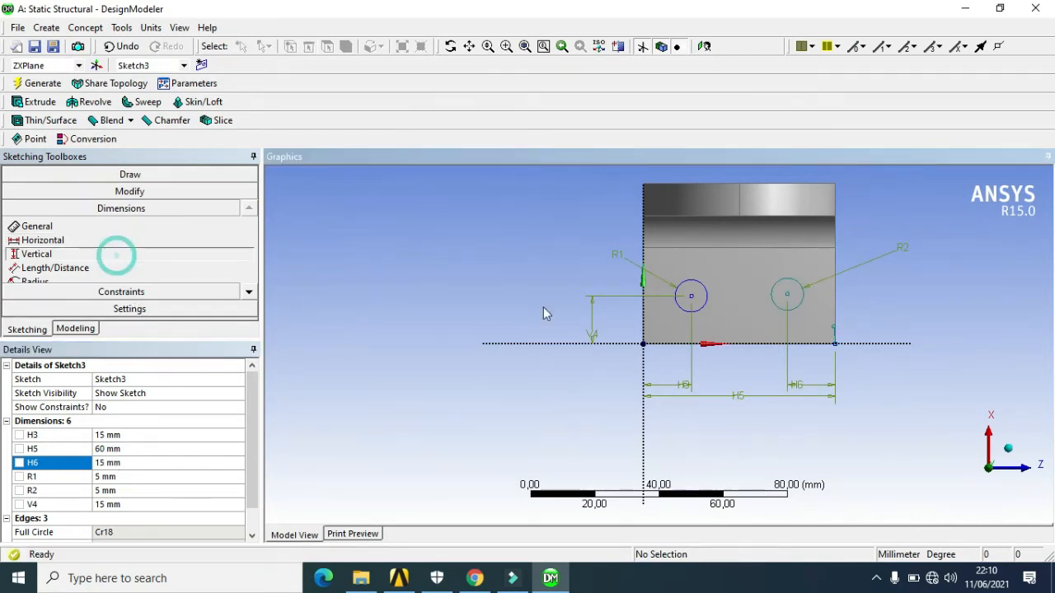
pyautogui.click(788, 294)
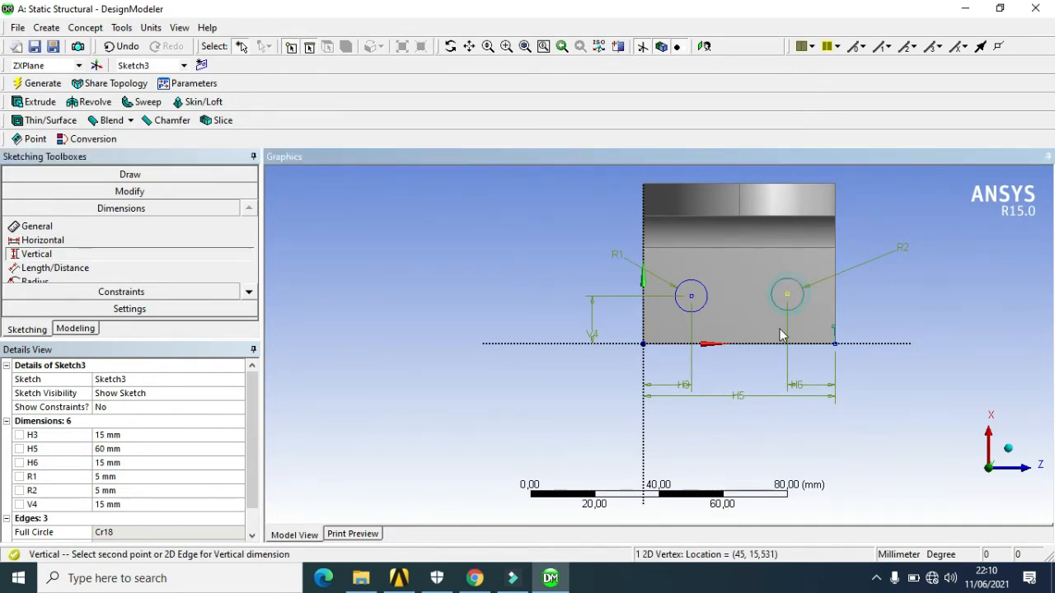
pyautogui.click(792, 346)
pyautogui.click(880, 311)
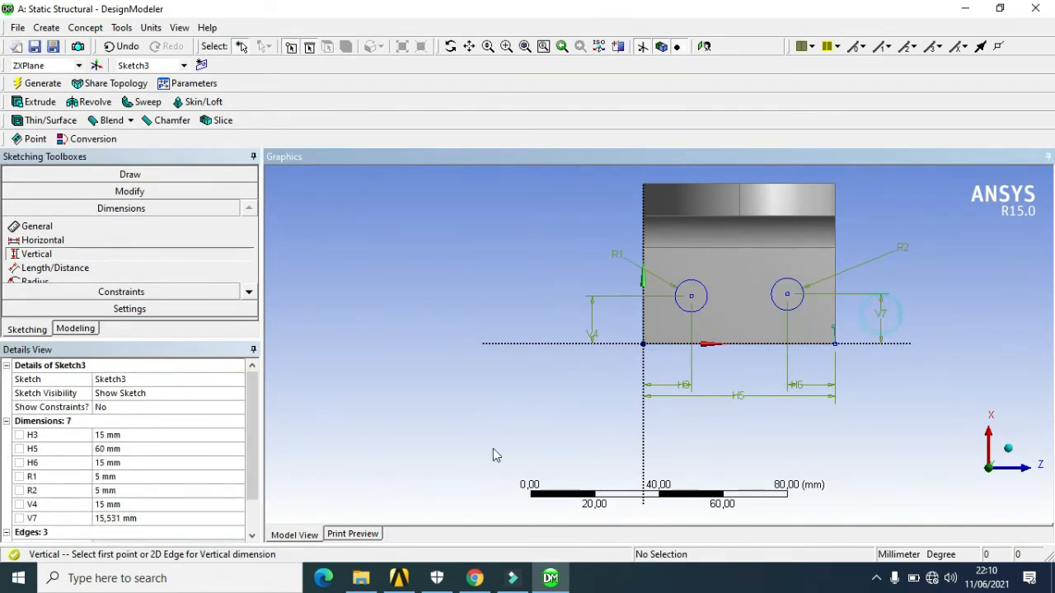
pyautogui.click(119, 518)
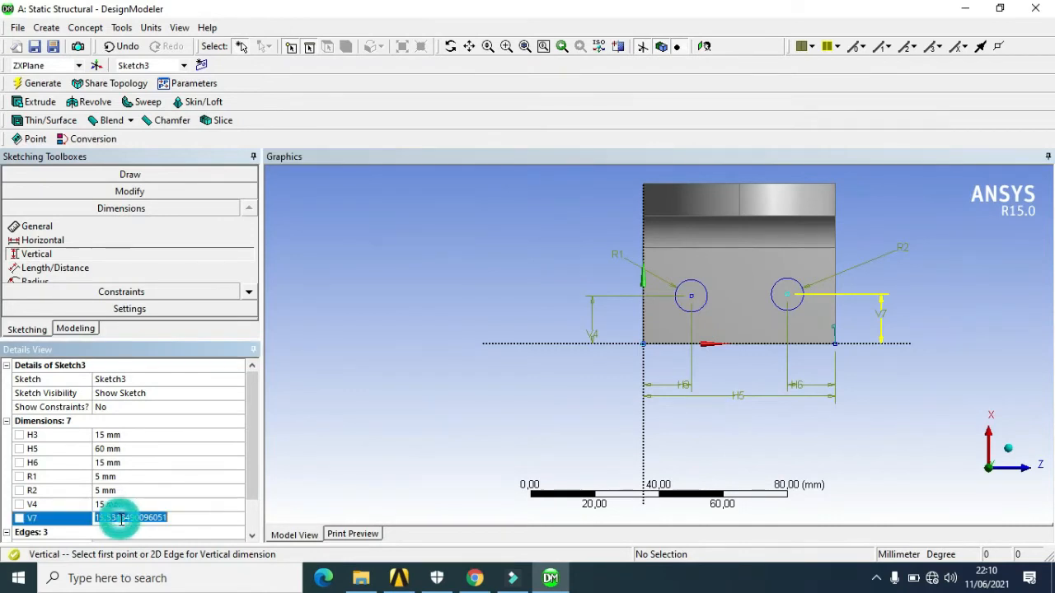
pyautogui.write('15')
pyautogui.press('Return')
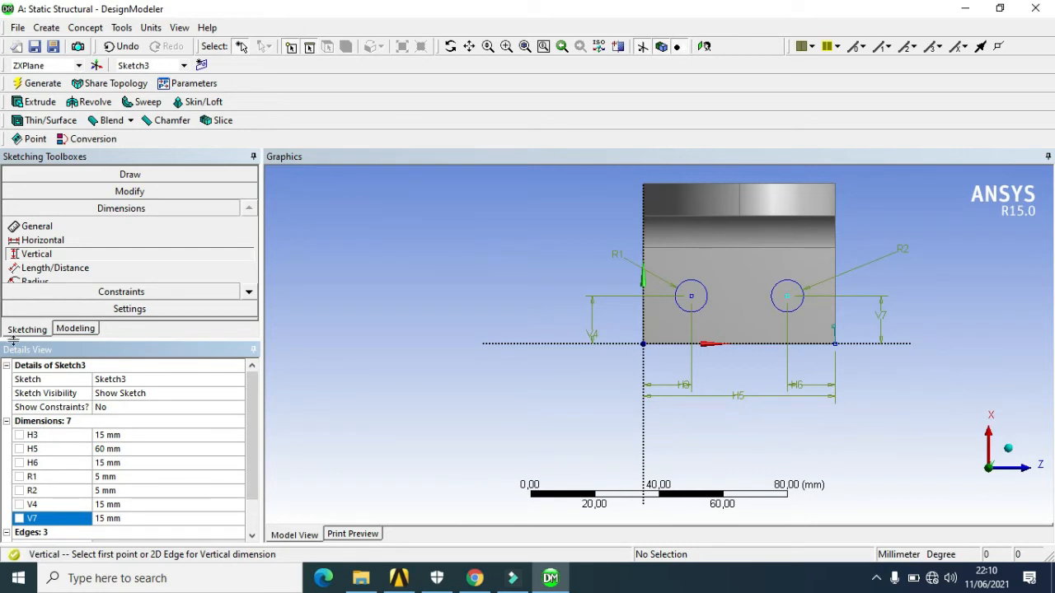
# Start an Extrude of Sketch3 on the ZXPlane with the operation set to Cut Material.
pyautogui.click(43, 102)
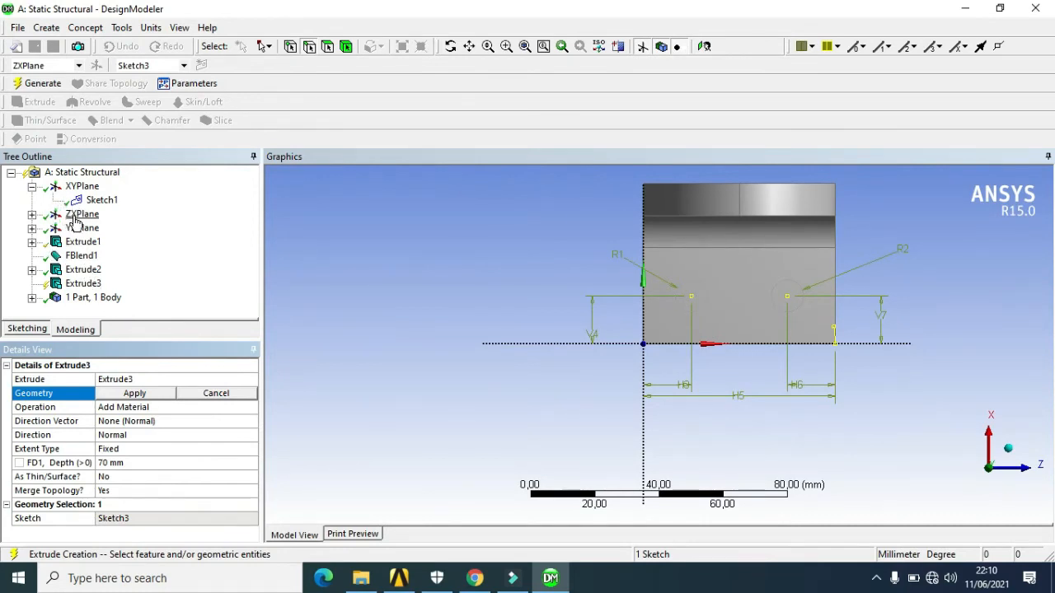
pyautogui.click(32, 215)
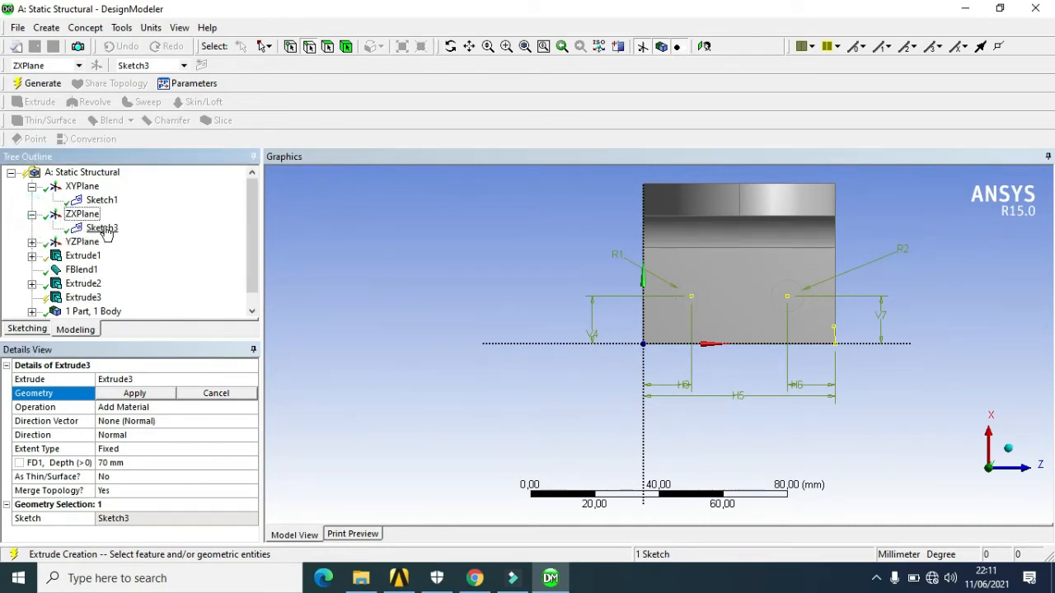
pyautogui.click(102, 227)
pyautogui.click(32, 187)
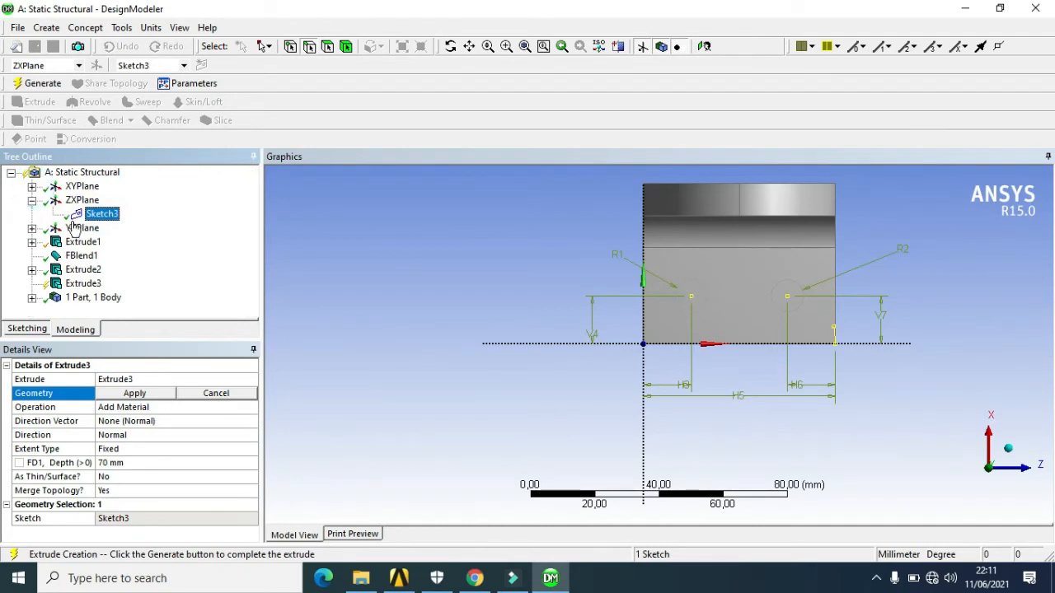
pyautogui.click(148, 400)
pyautogui.click(151, 407)
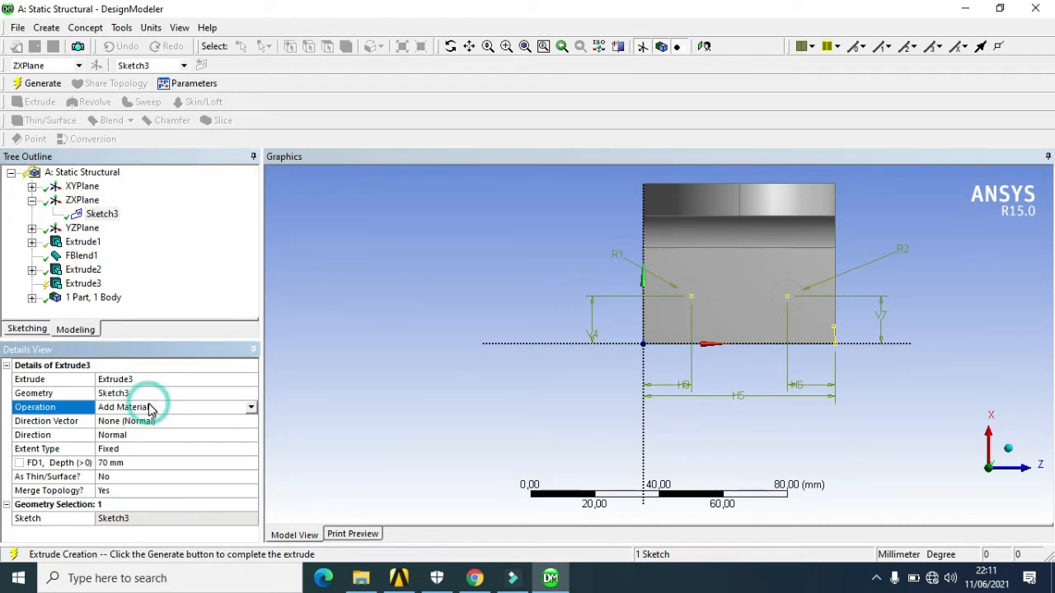
pyautogui.click(251, 410)
pyautogui.click(203, 436)
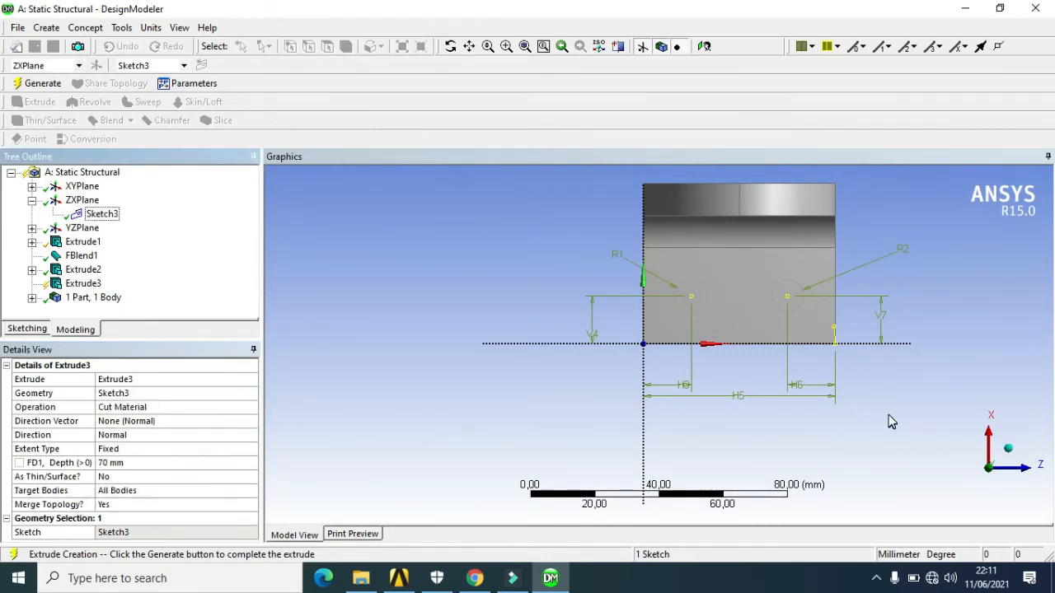
# Set the cut's depth to 80 mm and generate the two holes through the base plate.
pyautogui.click(1010, 453)
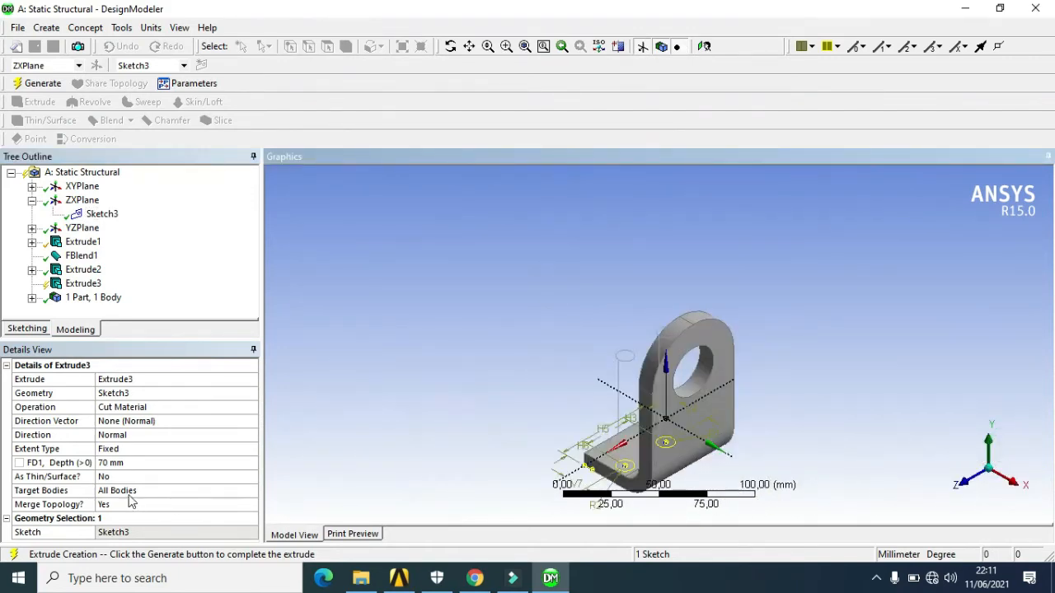
pyautogui.click(111, 462)
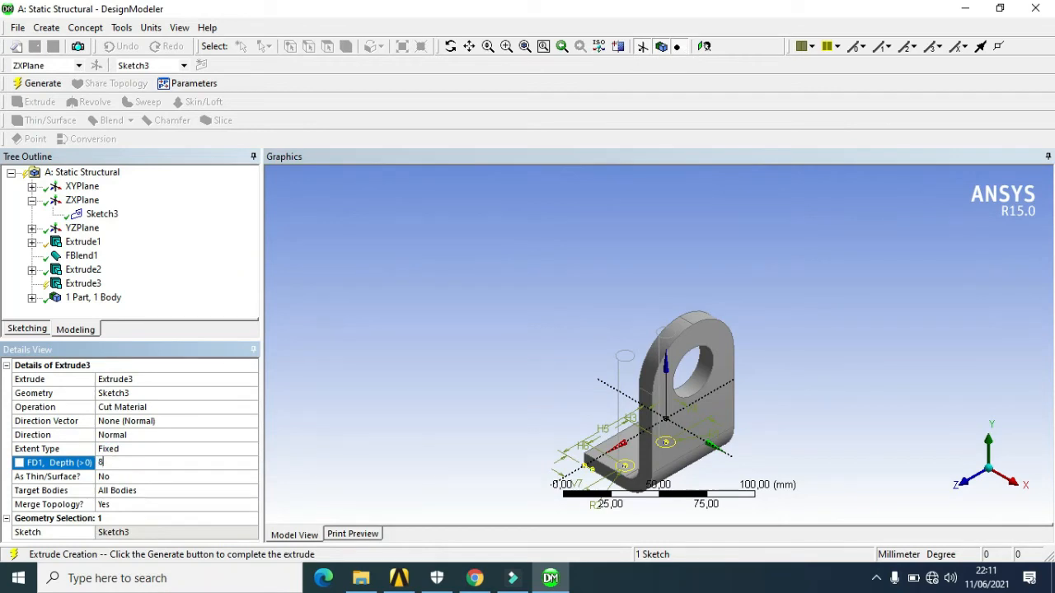
pyautogui.press('Return')
pyautogui.click(43, 84)
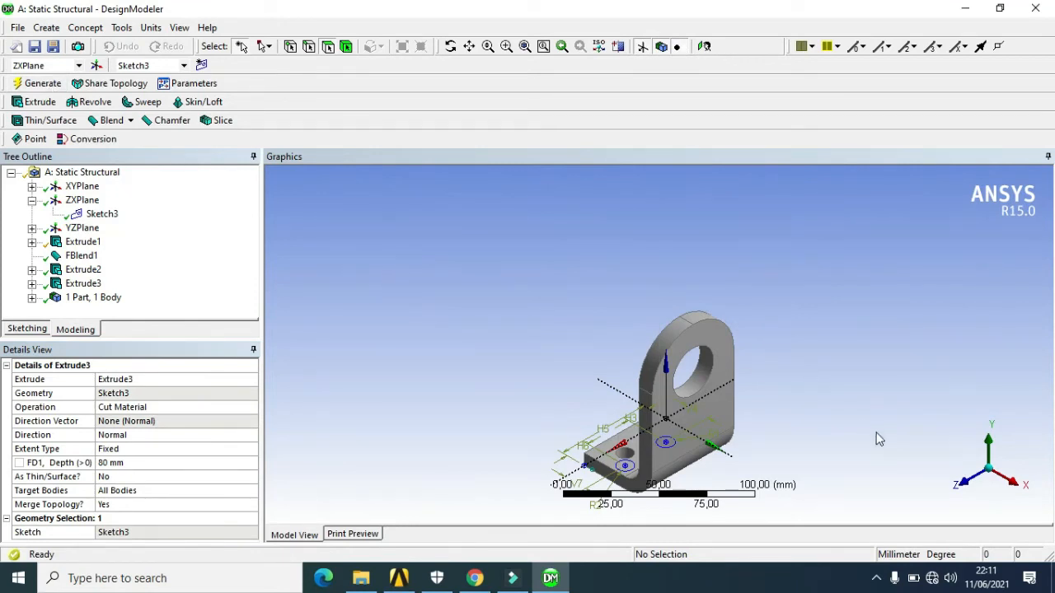
# Examine the finished bracket from the side, in isometric view and from below, checking the two base holes.
pyautogui.click(980, 482)
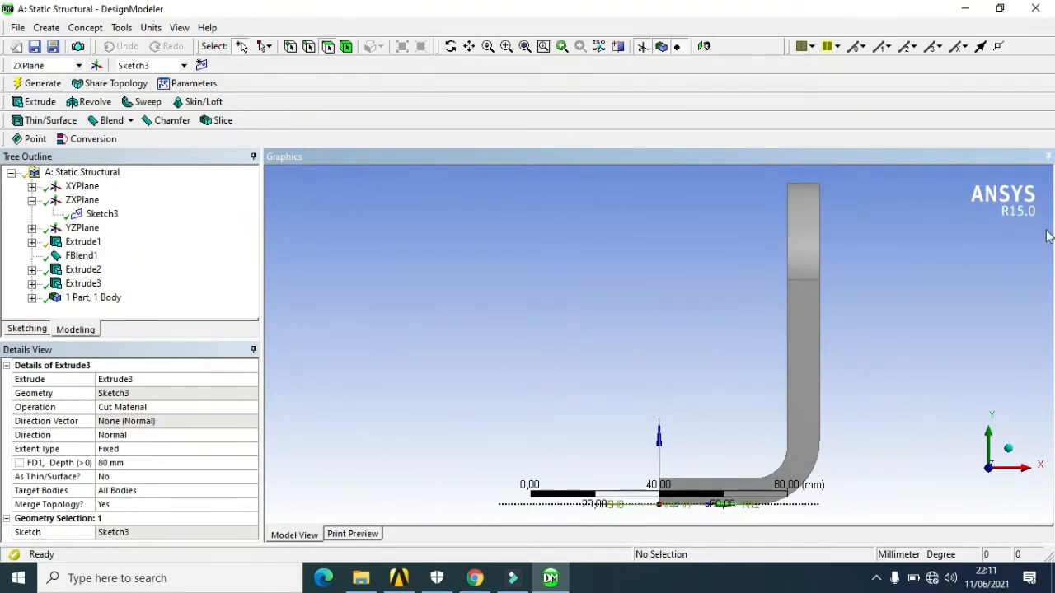
pyautogui.click(1007, 448)
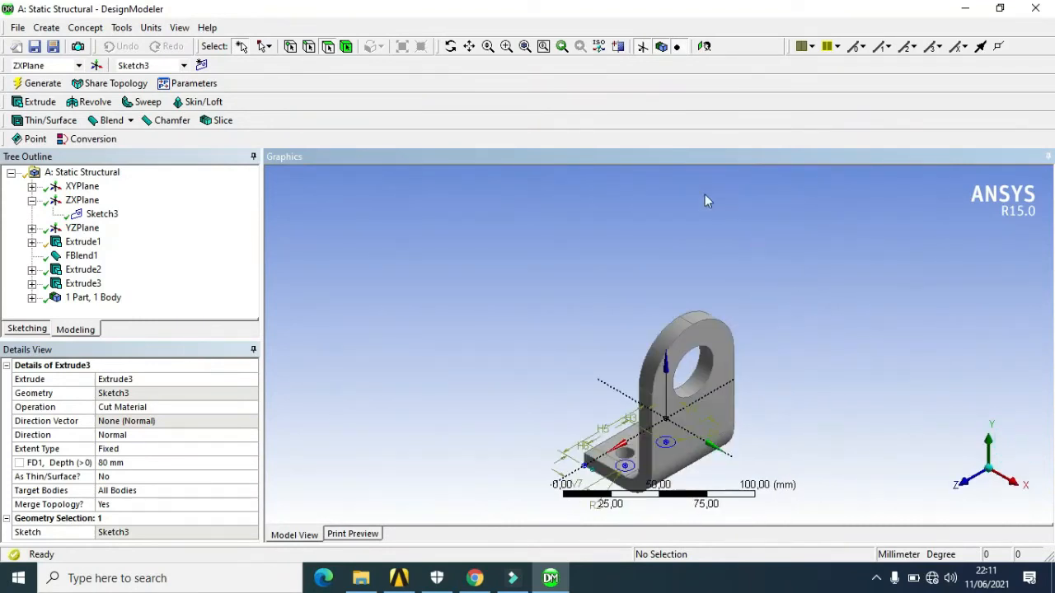
pyautogui.click(451, 46)
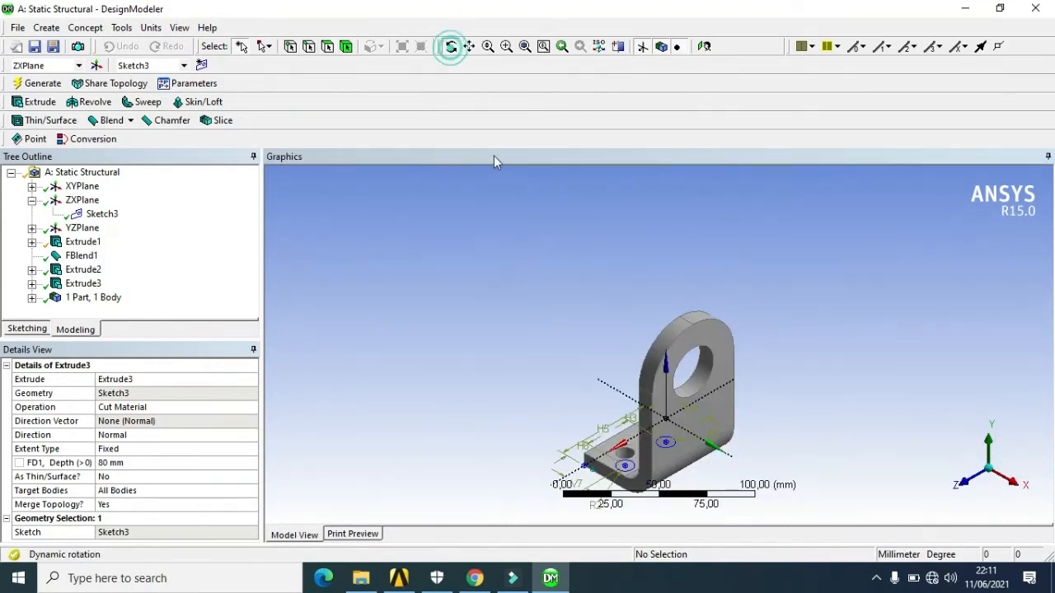
pyautogui.moveTo(607, 321); pyautogui.dragTo(812, 368)
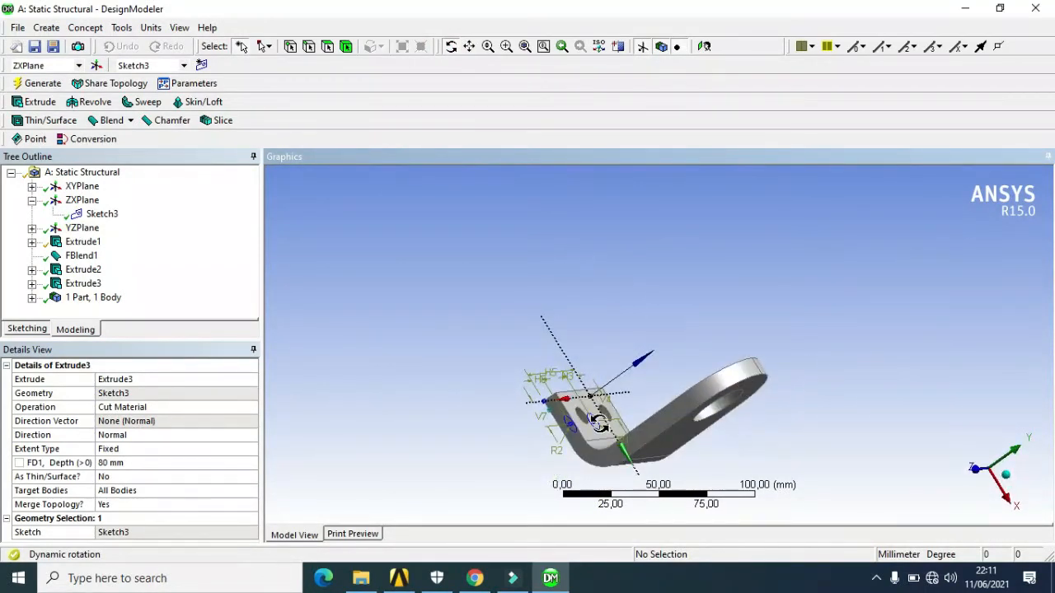
pyautogui.moveTo(573, 426); pyautogui.dragTo(579, 472)
pyautogui.moveTo(716, 458)
pyautogui.mouseDown()
pyautogui.moveTo(716, 368)
pyautogui.moveTo(744, 322)
pyautogui.mouseUp()
pyautogui.moveTo(628, 337); pyautogui.dragTo(699, 318)
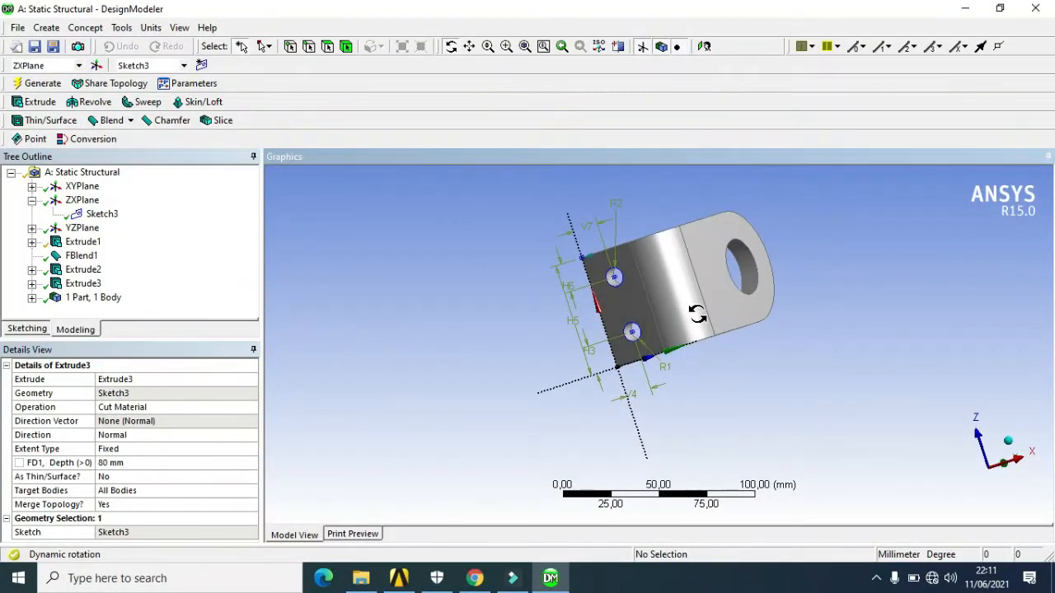
pyautogui.click(41, 83)
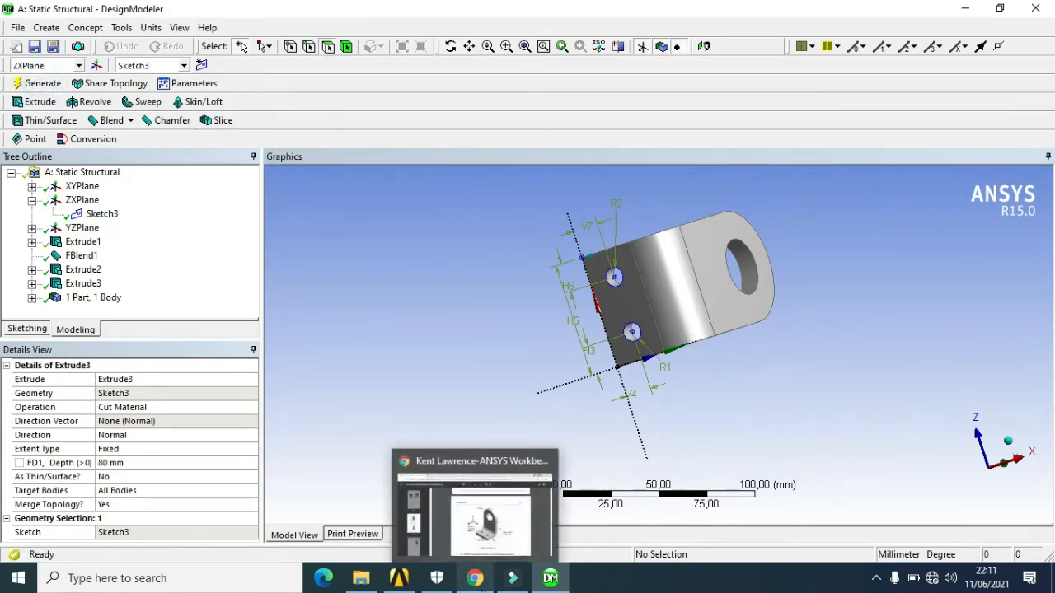
# Switch to the Workbench project and open the Static Structural system's Model cell in Mechanical.
pyautogui.moveTo(409, 583)
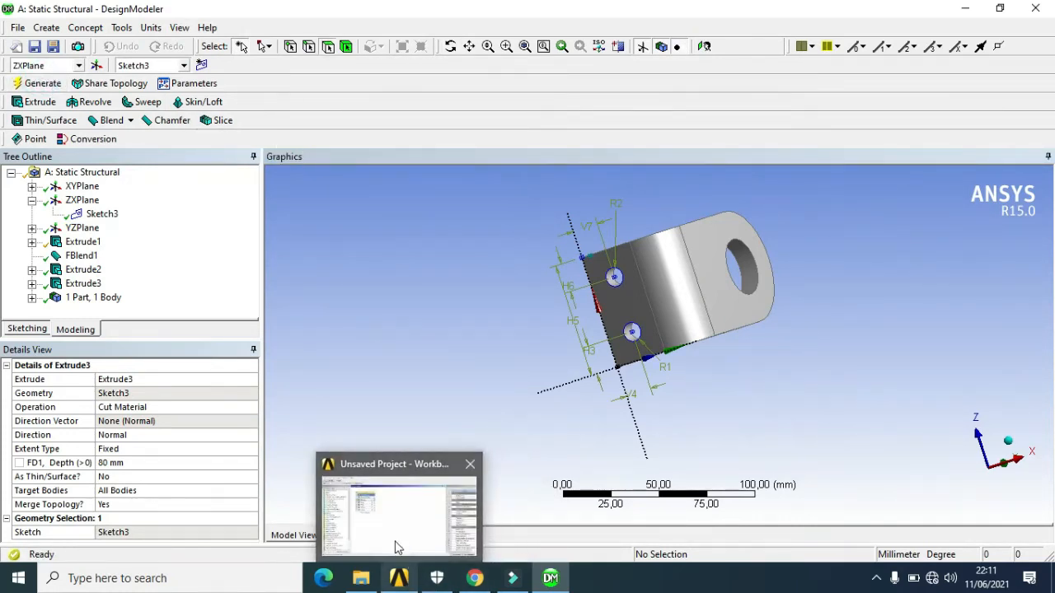
pyautogui.click(396, 580)
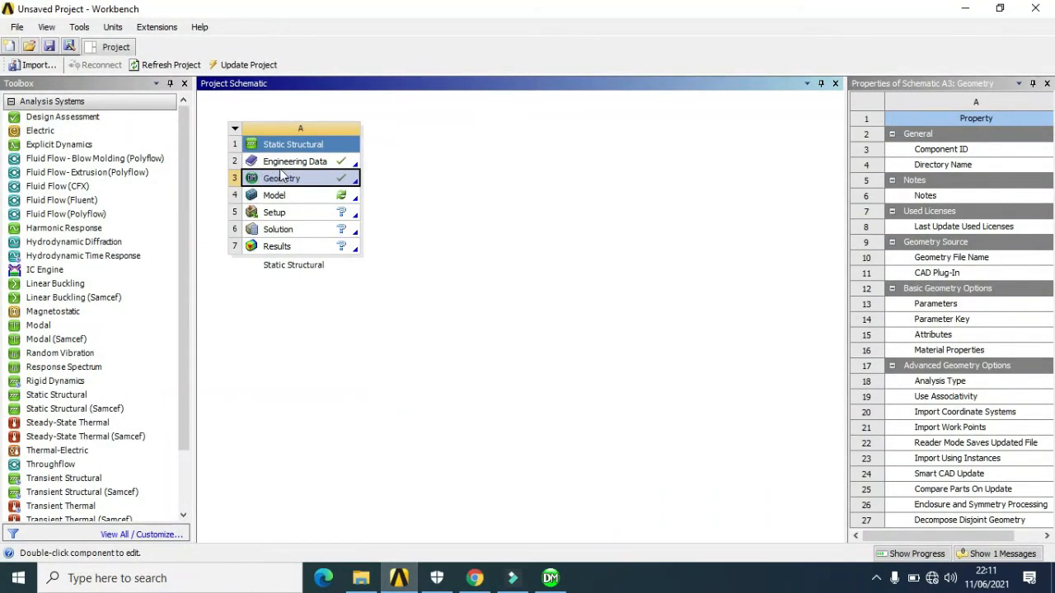
pyautogui.click(297, 197)
pyautogui.doubleClick(312, 205)
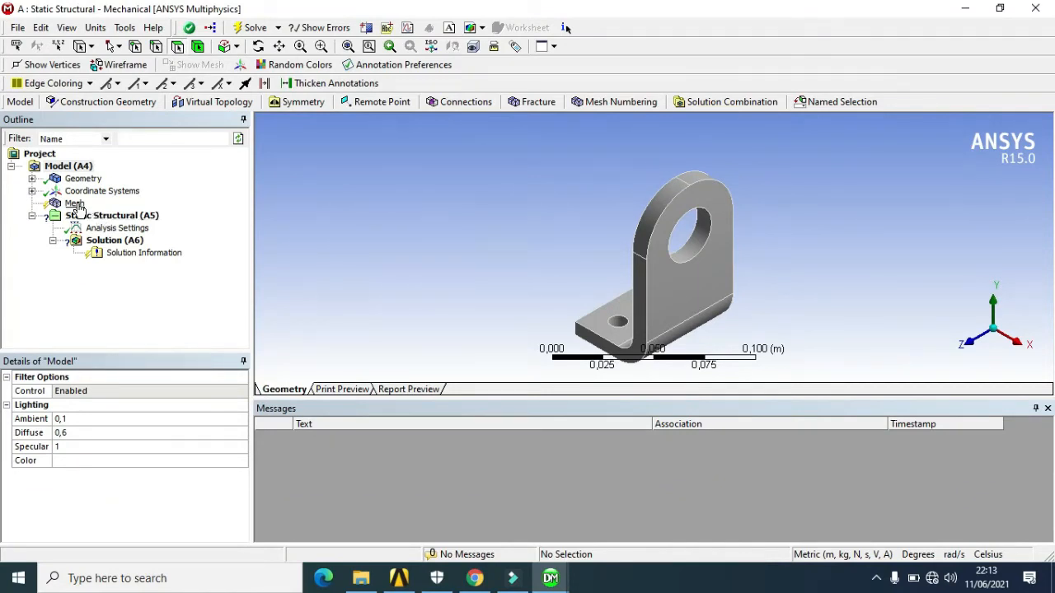
# Generate the bracket's mesh with the default mesh settings.
pyautogui.click(77, 205)
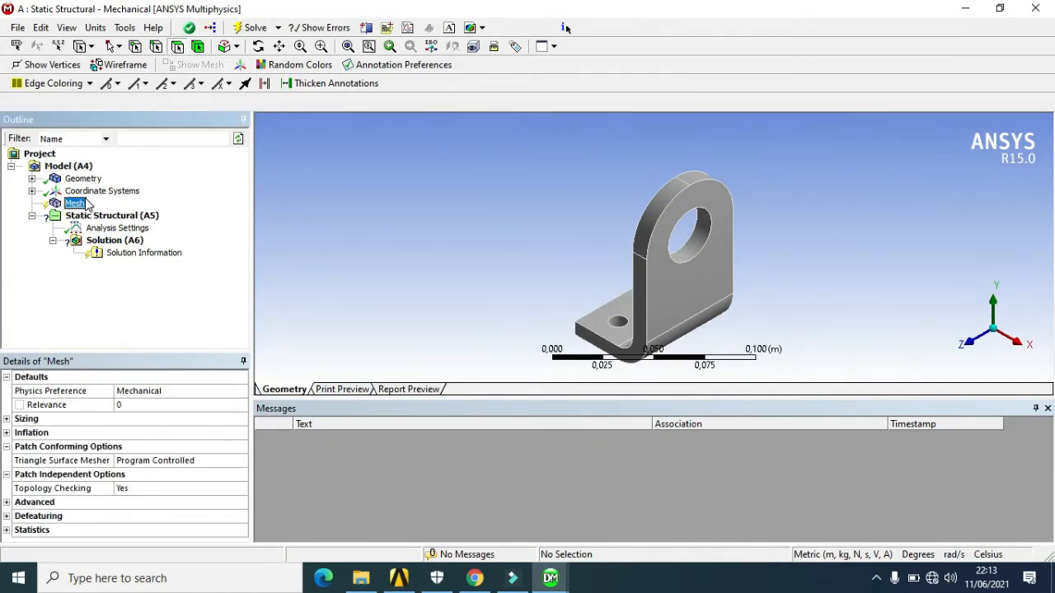
pyautogui.rightClick(83, 208)
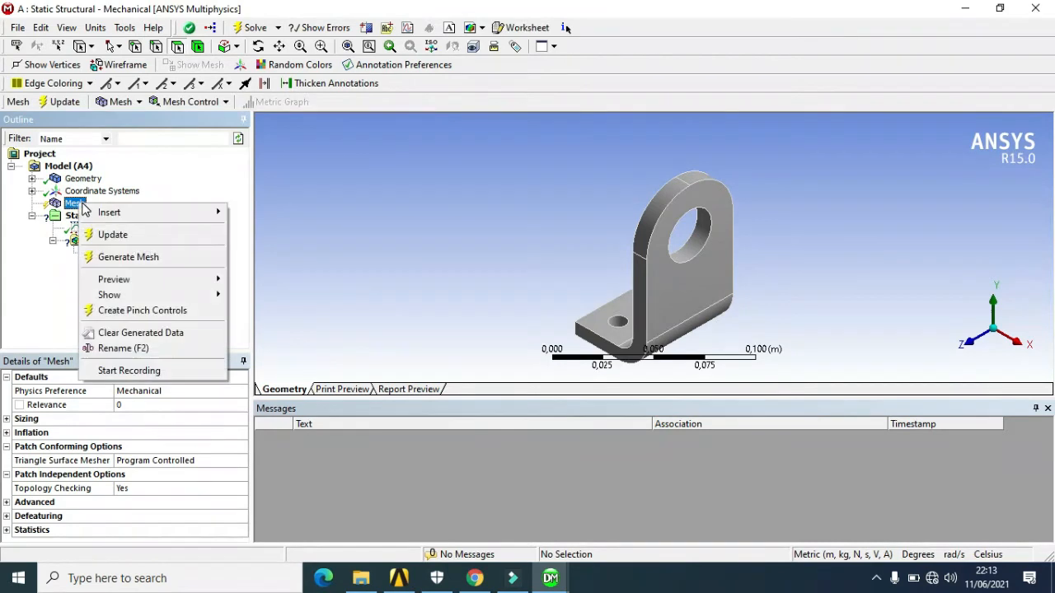
pyautogui.click(149, 259)
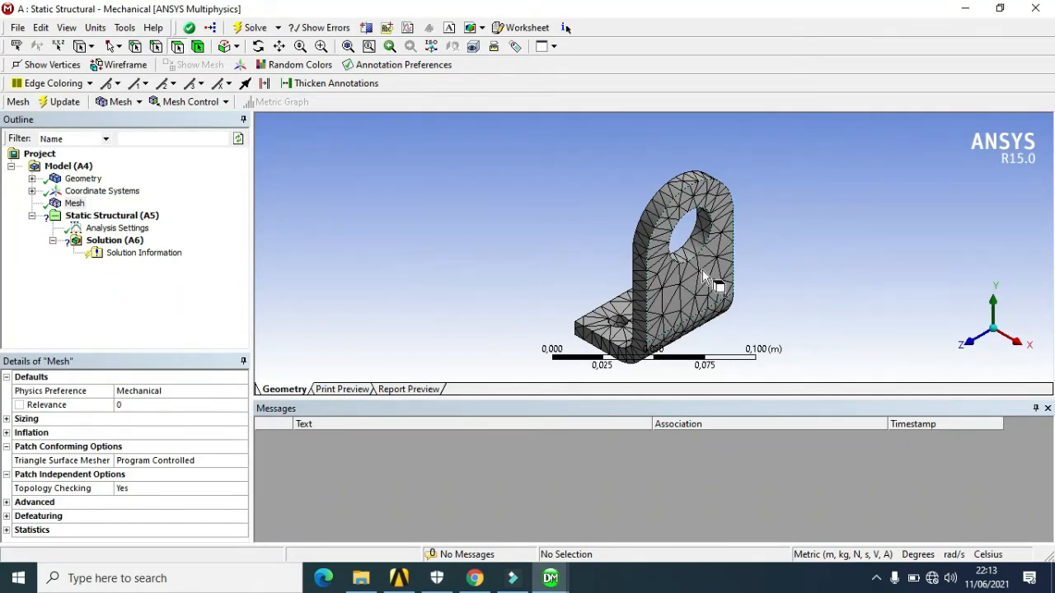
pyautogui.scroll(3, 702, 270)
pyautogui.scroll(-3, 702, 270)
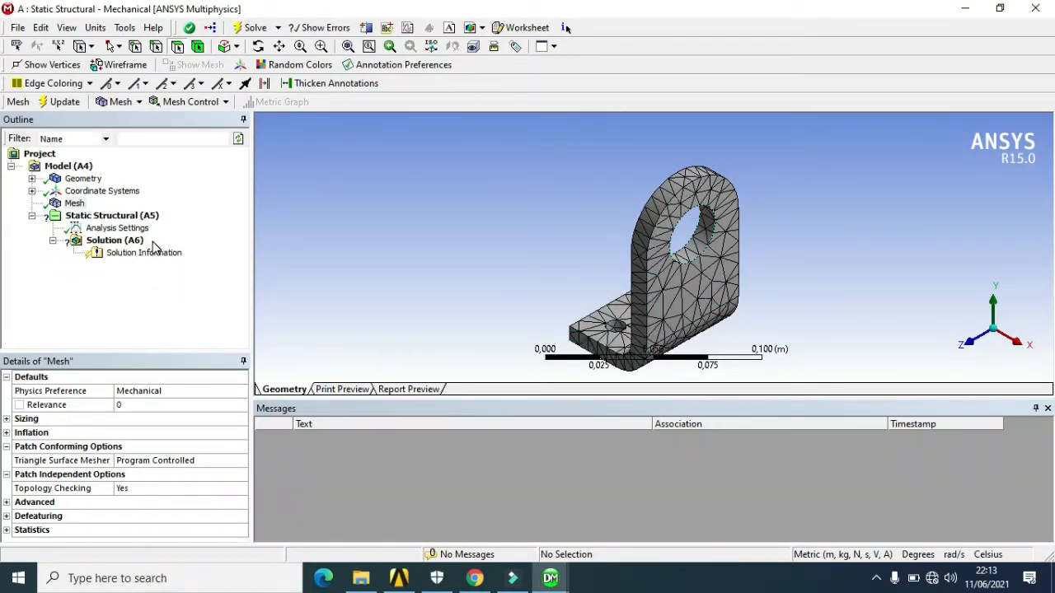
# Add a Fixed Support to the Static Structural environment, scoped to the underside face of the base plate with the two holes.
pyautogui.rightClick(130, 216)
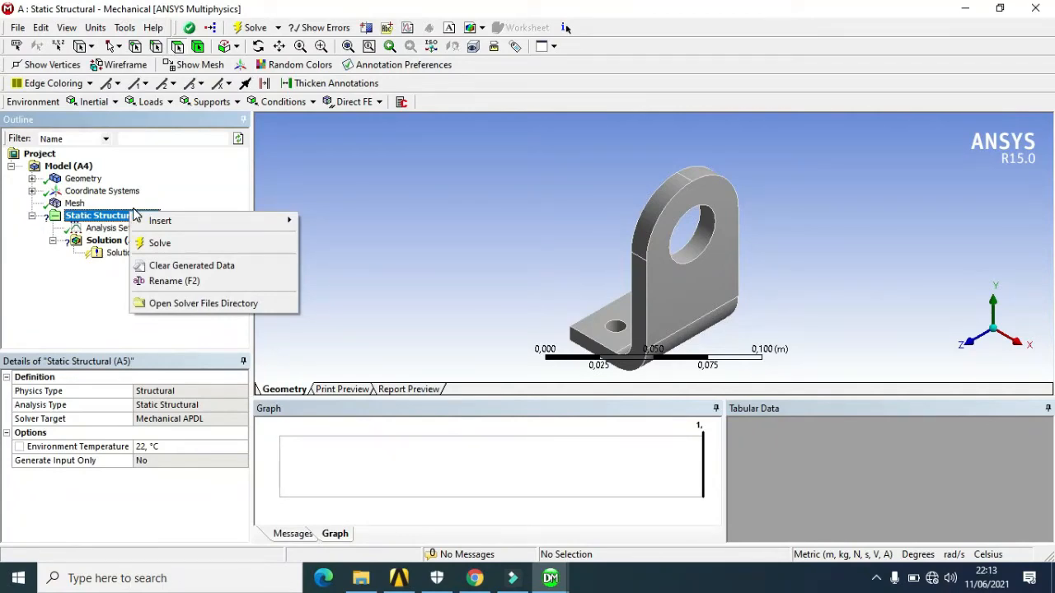
pyautogui.moveTo(200, 228)
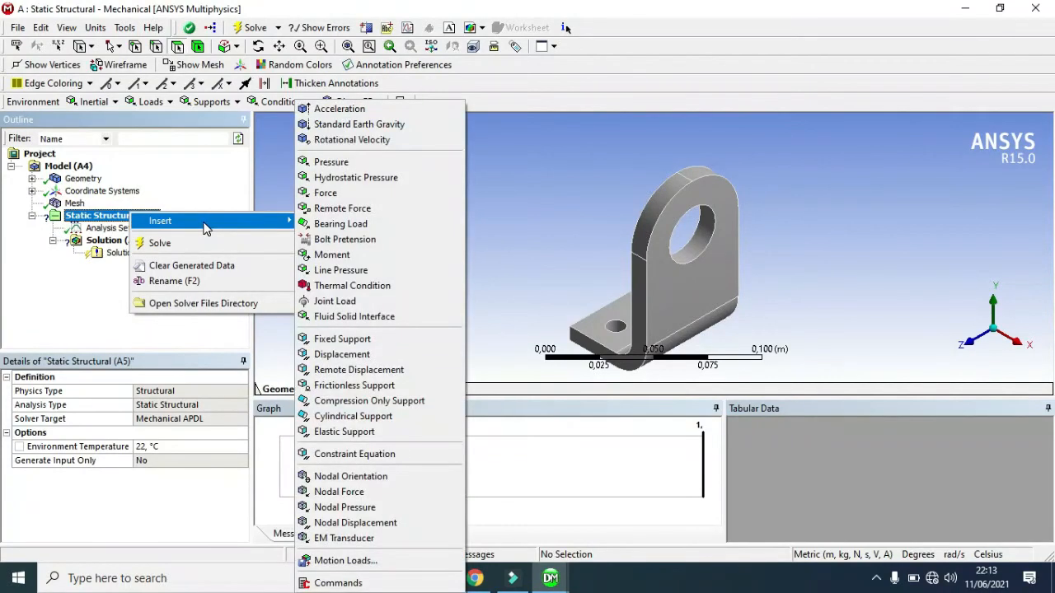
pyautogui.click(333, 343)
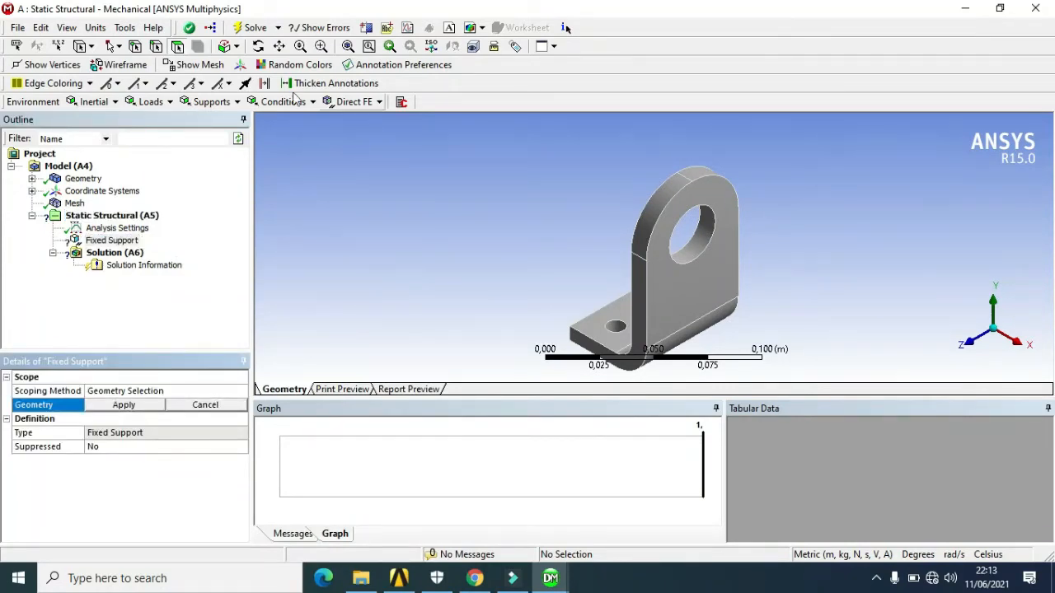
pyautogui.click(257, 46)
pyautogui.moveTo(659, 280); pyautogui.dragTo(620, 224)
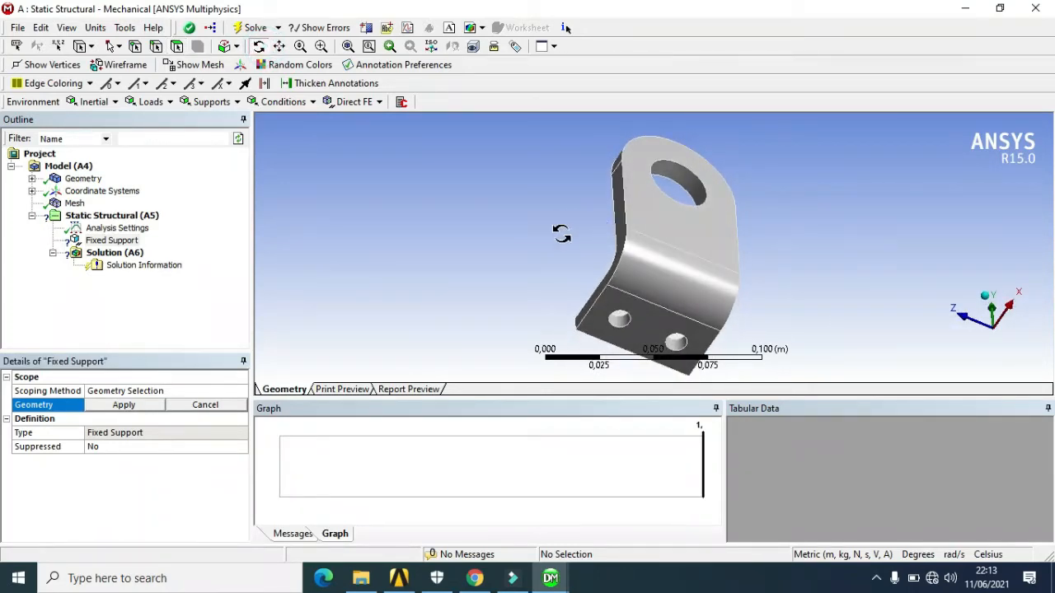
pyautogui.click(177, 46)
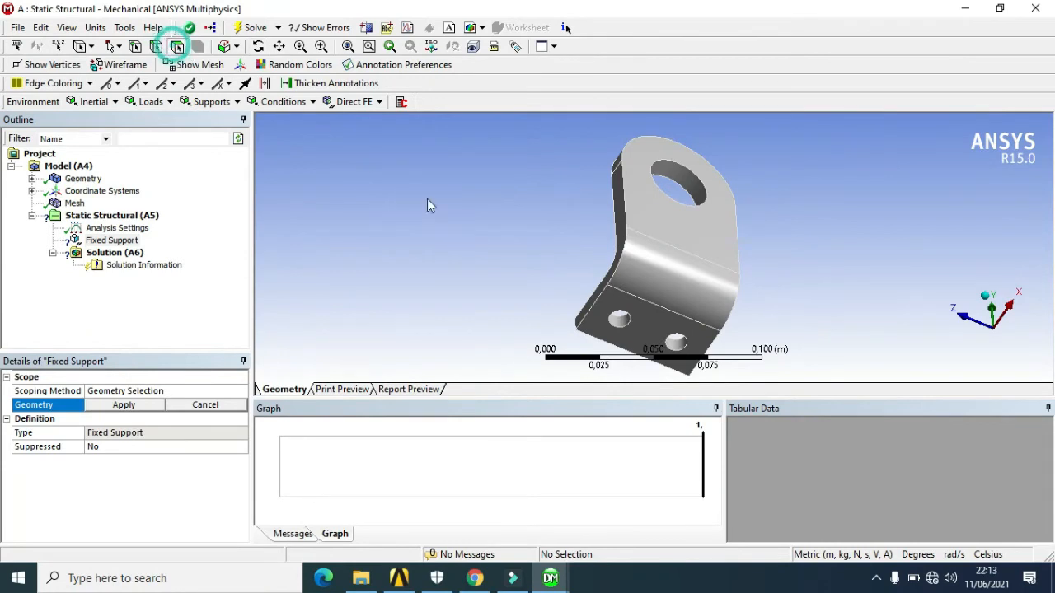
pyautogui.click(655, 307)
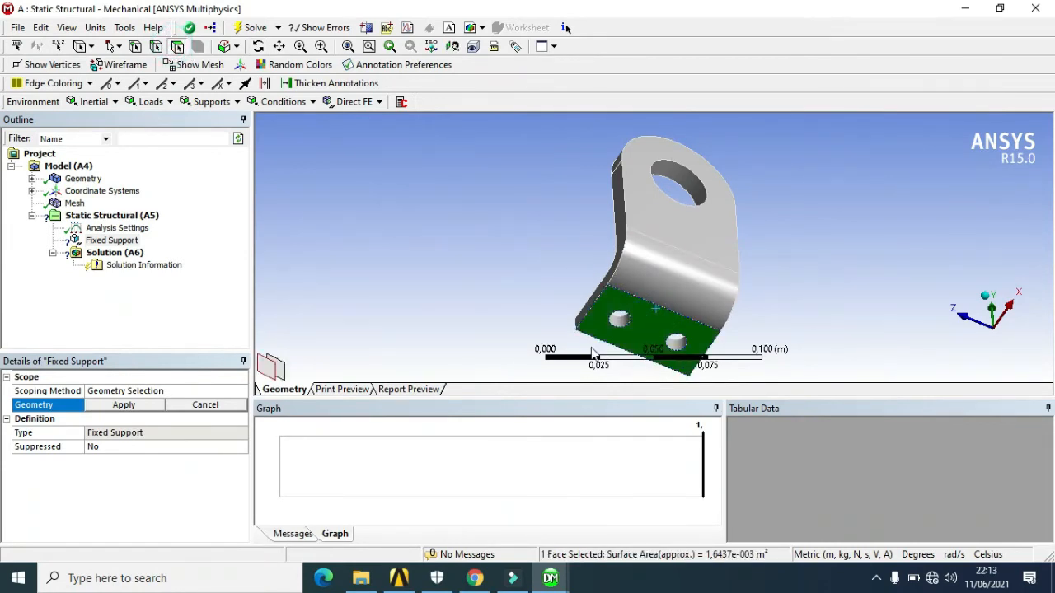
pyautogui.click(114, 406)
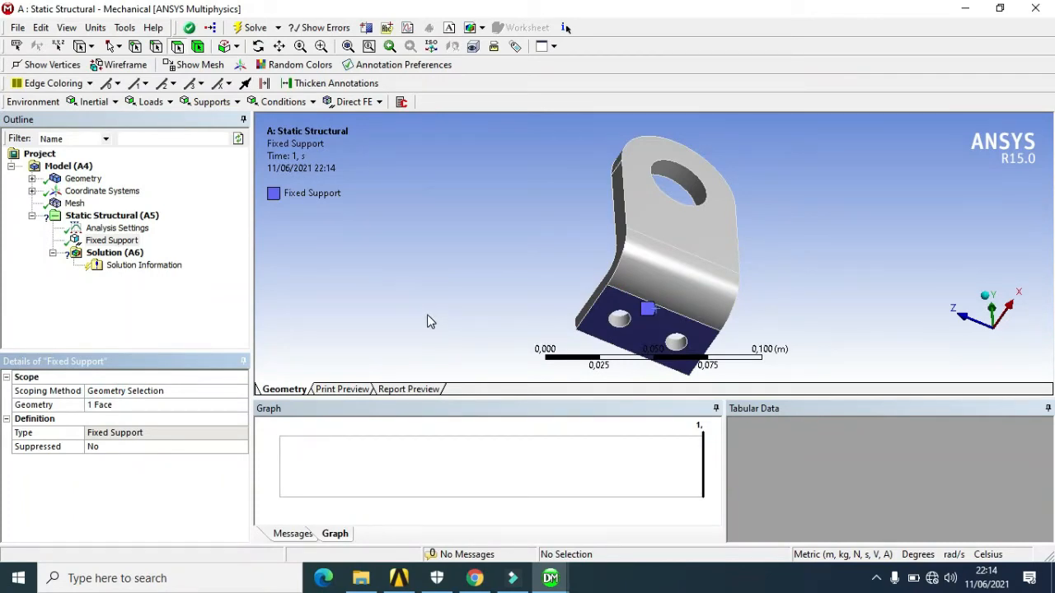
# Insert a Force load into the Static Structural environment.
pyautogui.rightClick(123, 215)
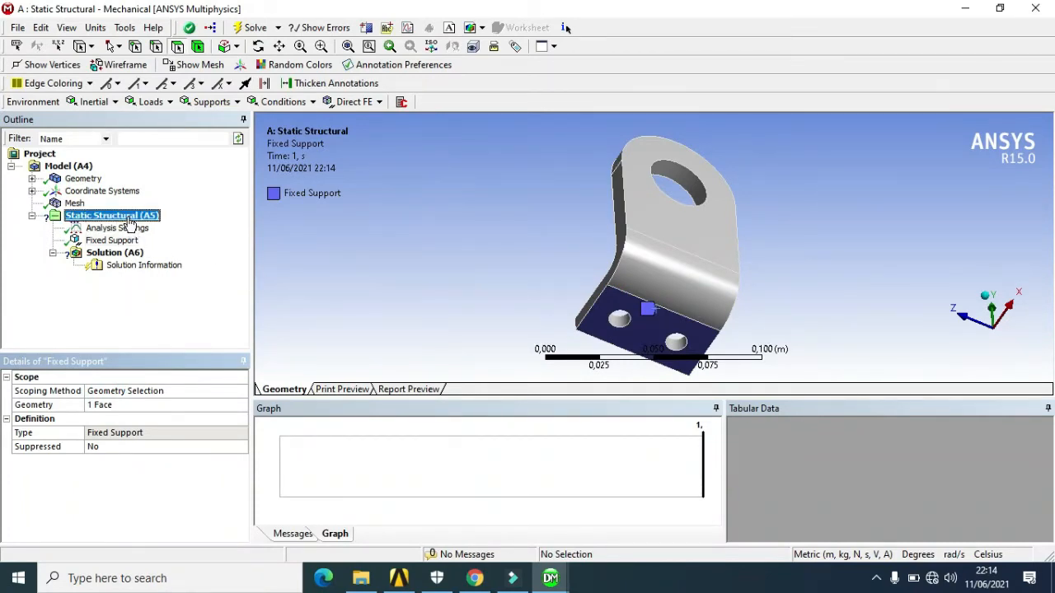
pyautogui.moveTo(156, 227)
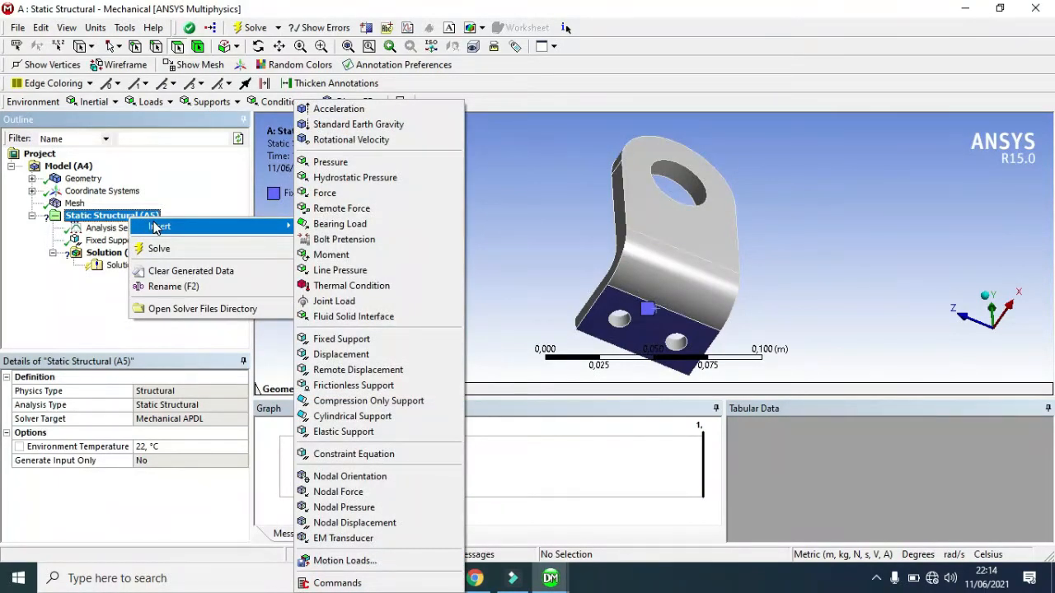
pyautogui.click(324, 193)
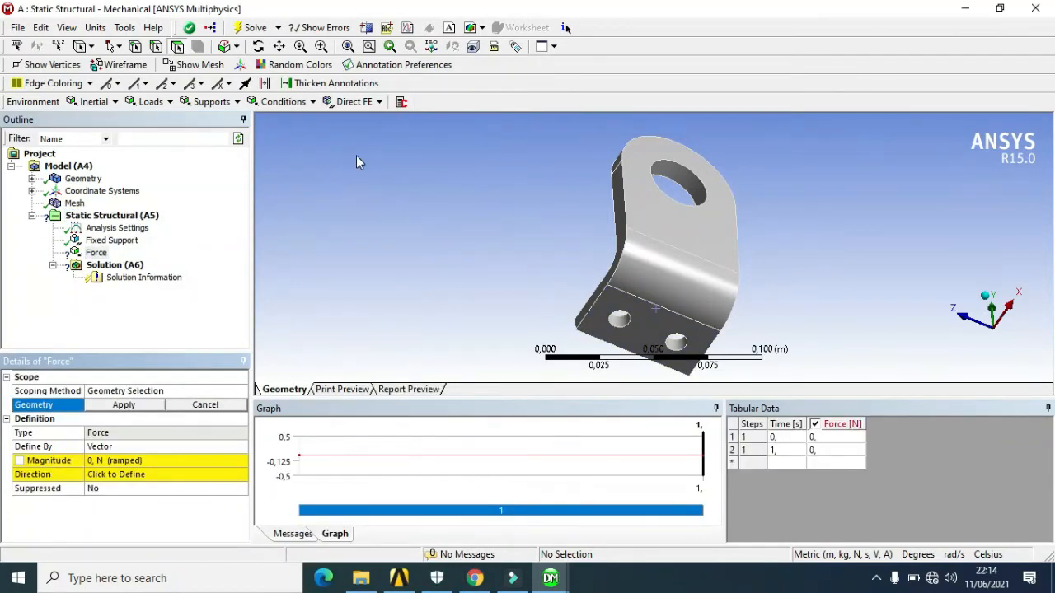
# Scope the force to the circular edge of the large upright hole, on the face towards the base plate.
pyautogui.click(258, 46)
pyautogui.moveTo(617, 207); pyautogui.dragTo(781, 251)
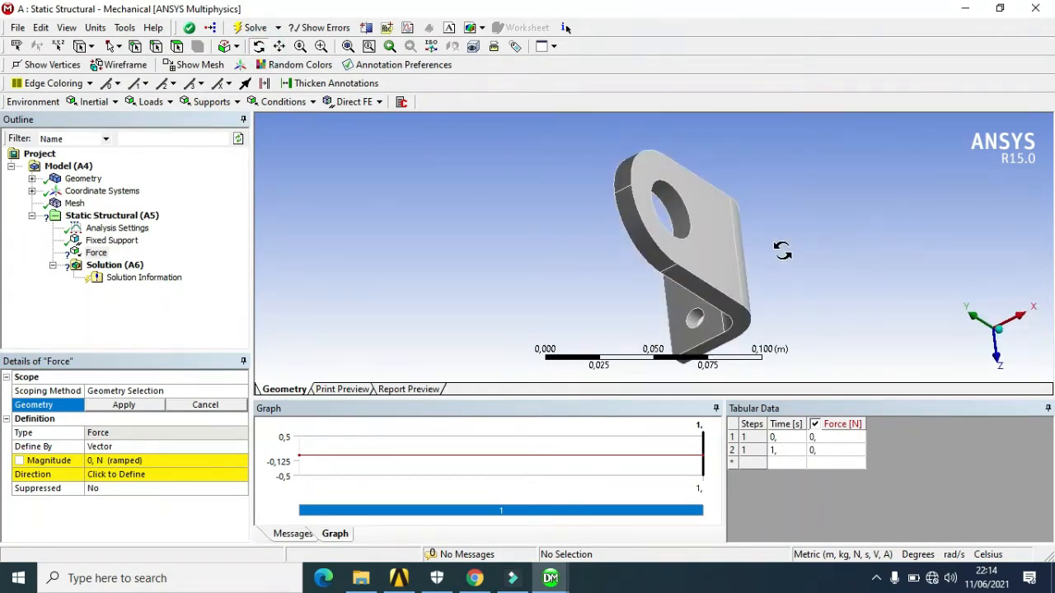
pyautogui.moveTo(645, 213); pyautogui.dragTo(744, 164)
pyautogui.moveTo(634, 336); pyautogui.dragTo(577, 304)
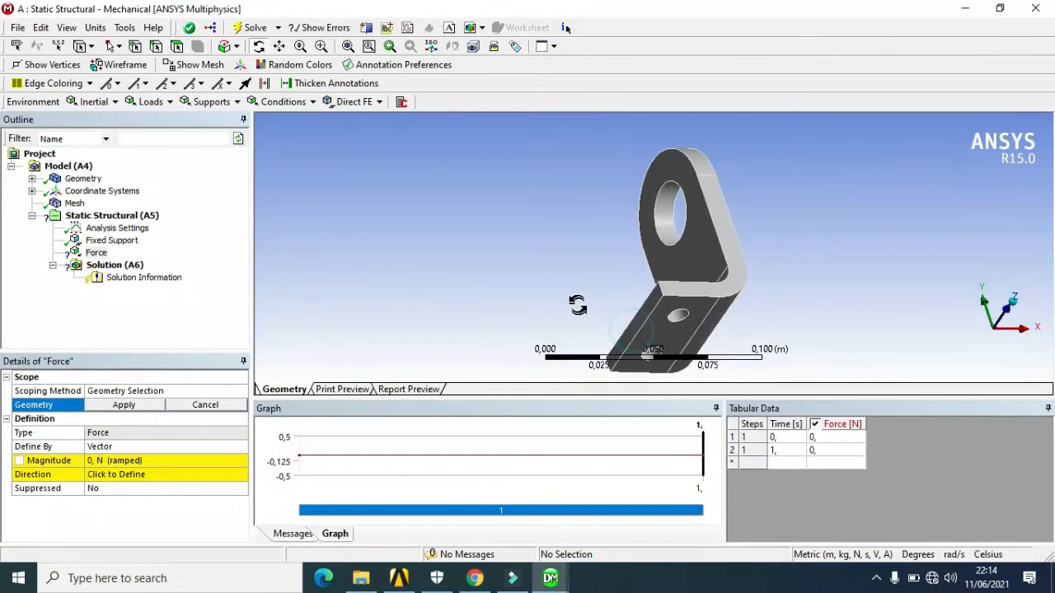
pyautogui.moveTo(751, 199); pyautogui.dragTo(779, 238)
pyautogui.moveTo(740, 183); pyautogui.dragTo(796, 189)
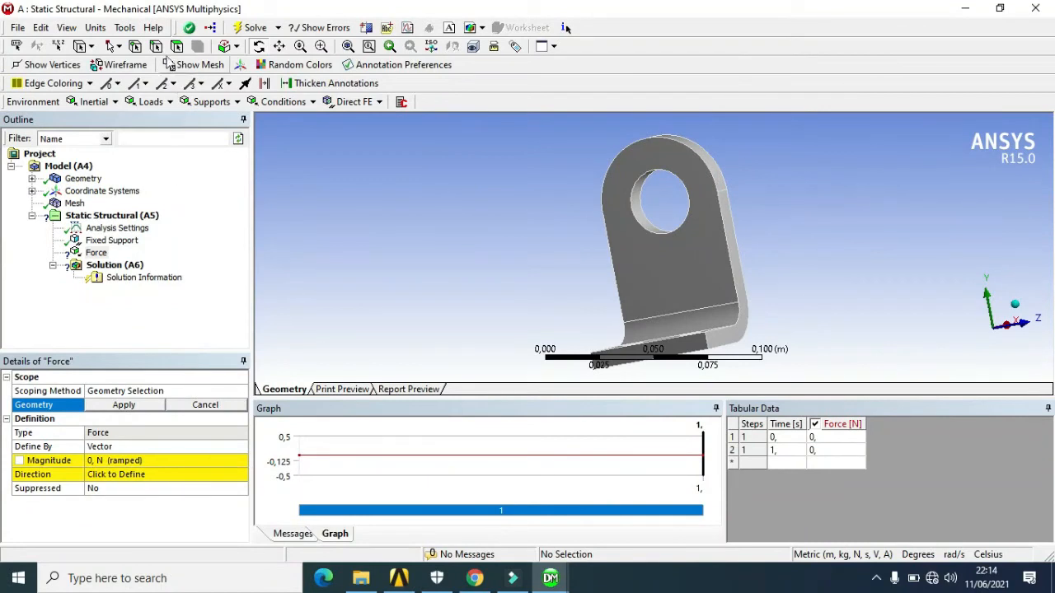
pyautogui.click(177, 46)
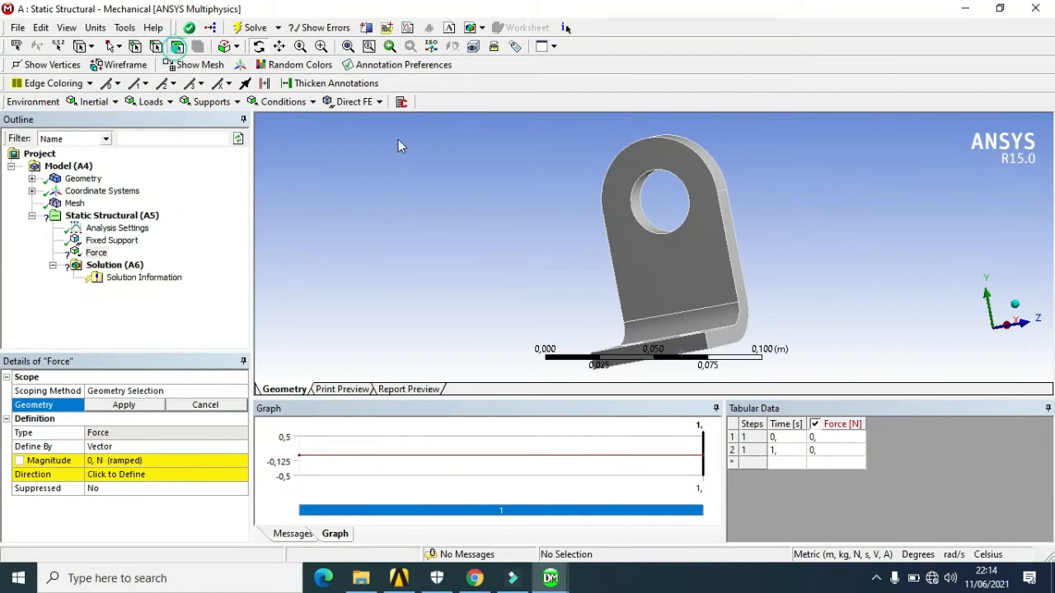
pyautogui.click(643, 178)
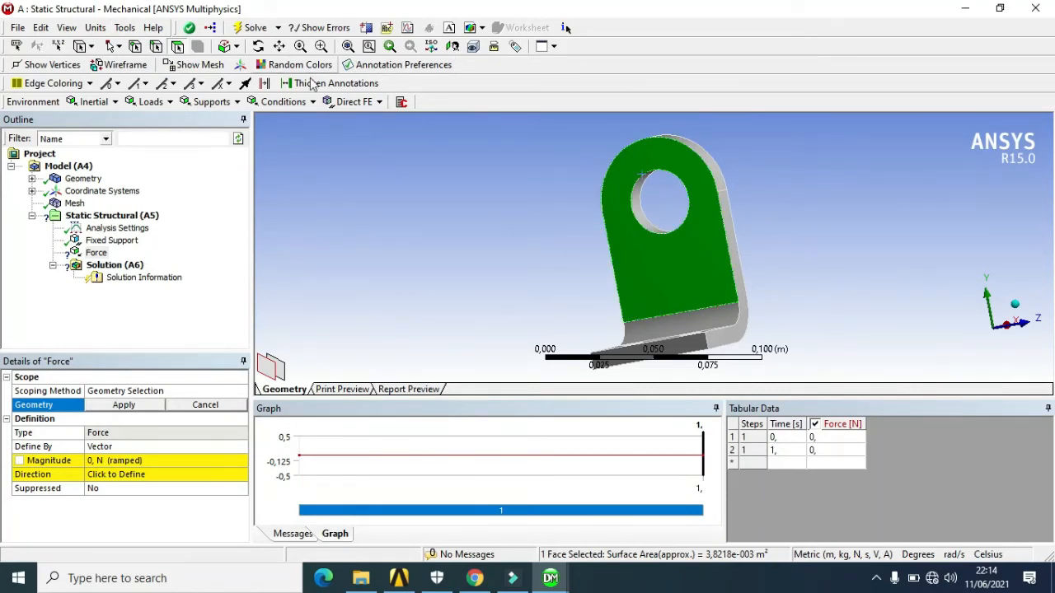
pyautogui.click(161, 50)
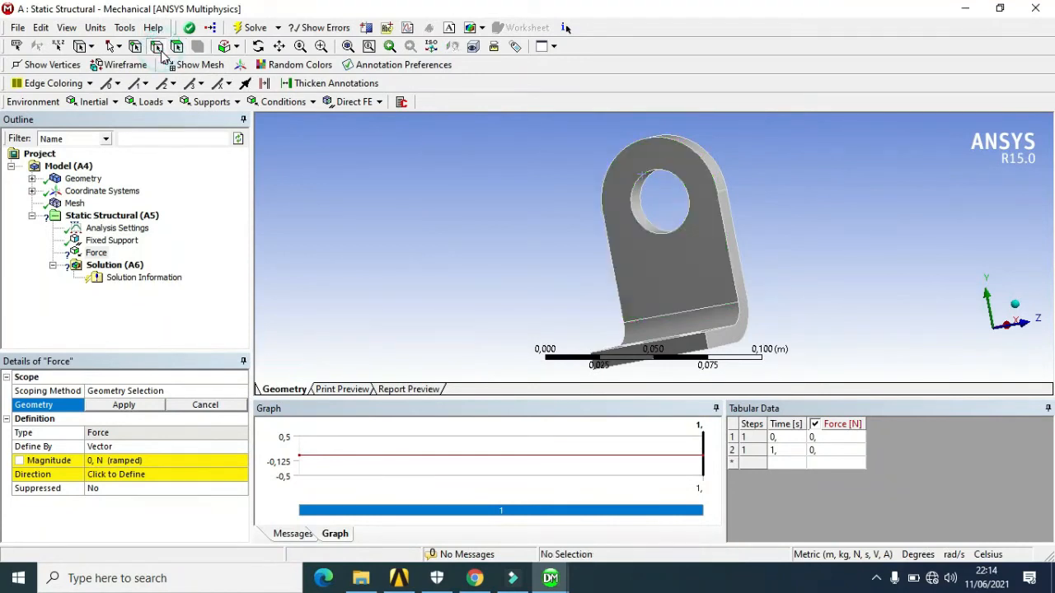
pyautogui.click(642, 177)
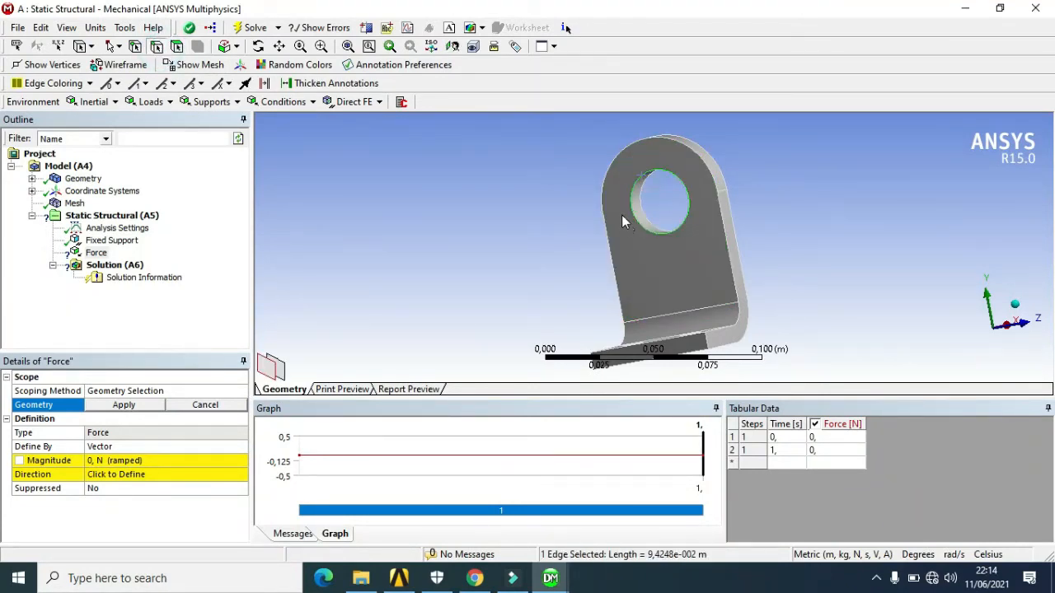
pyautogui.click(120, 407)
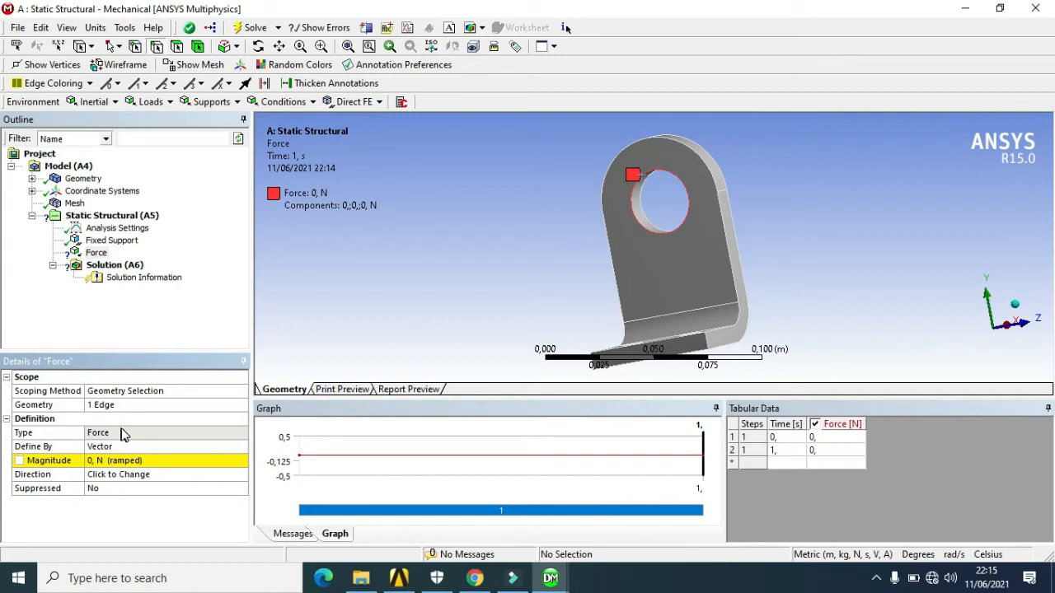
# Define the force by Components and set its X component to 5600 N.
pyautogui.click(183, 445)
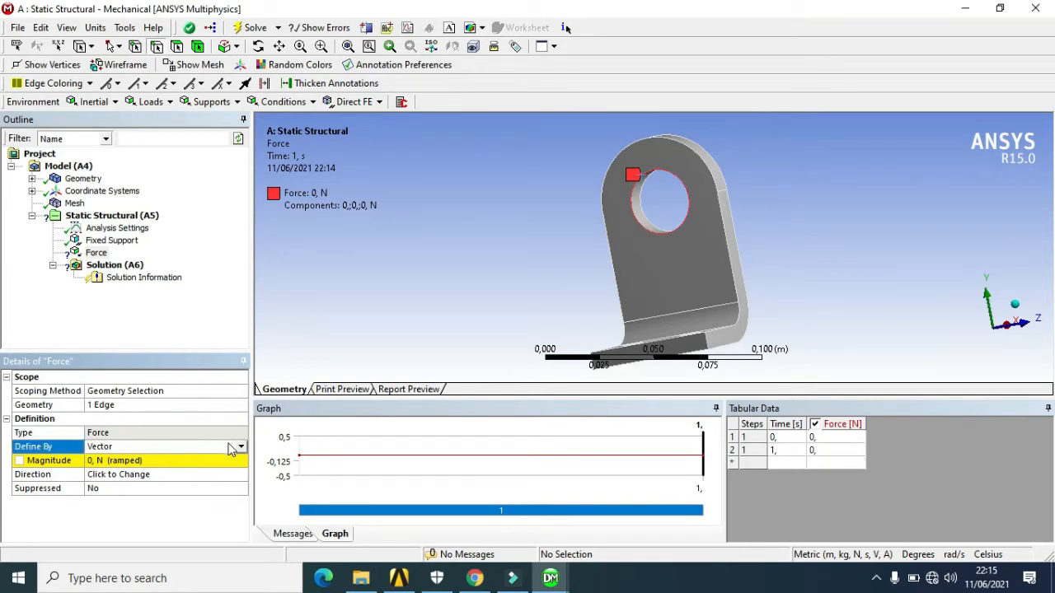
pyautogui.click(241, 446)
pyautogui.click(228, 459)
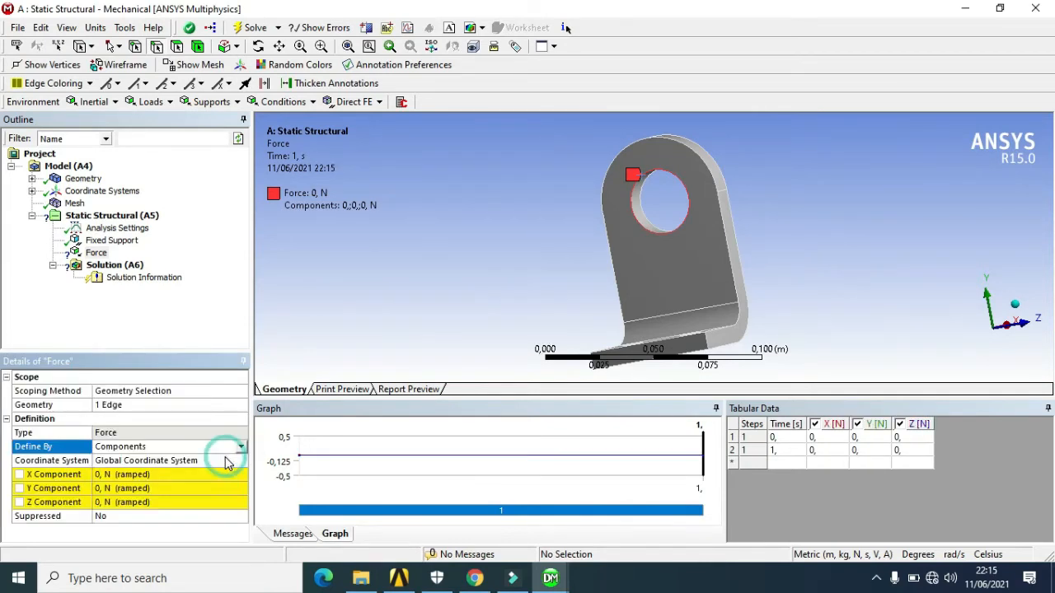
pyautogui.click(120, 475)
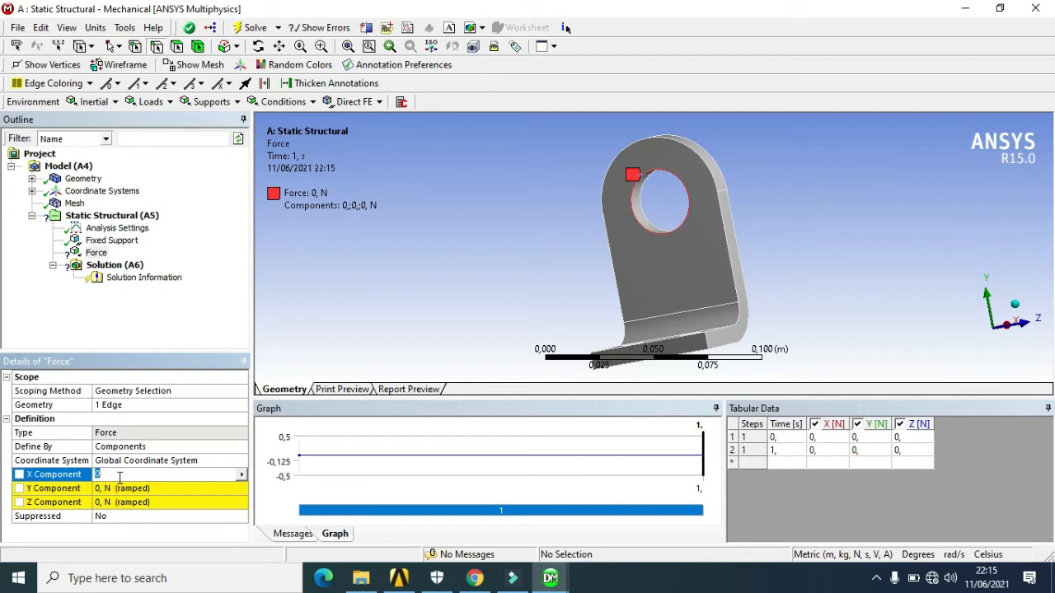
pyautogui.write('5600')
pyautogui.press('Return')
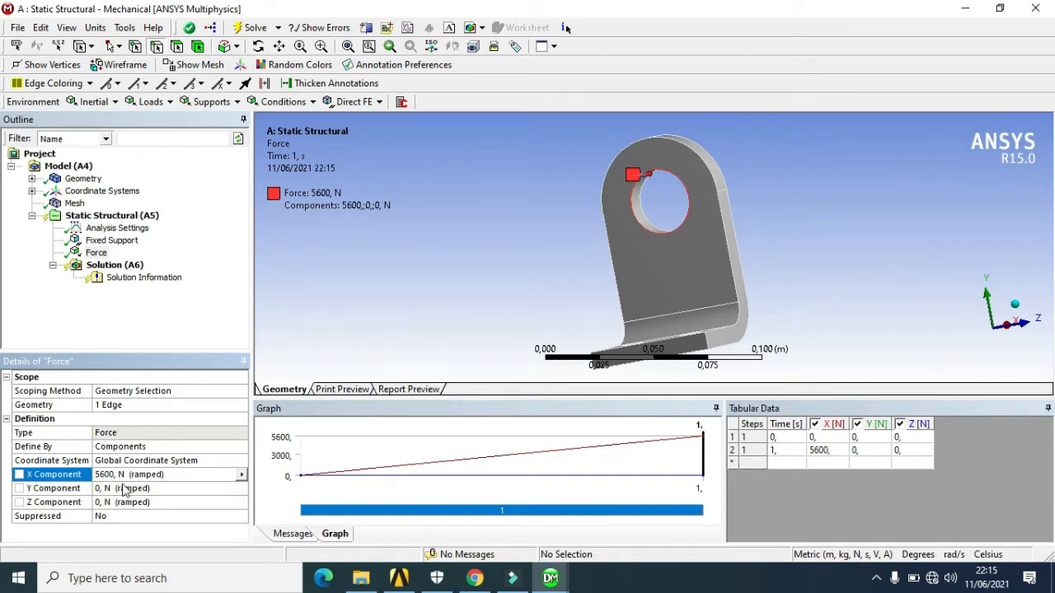
# Set the force's Y component to 3600 N and its Z component to 1600 N.
pyautogui.click(122, 488)
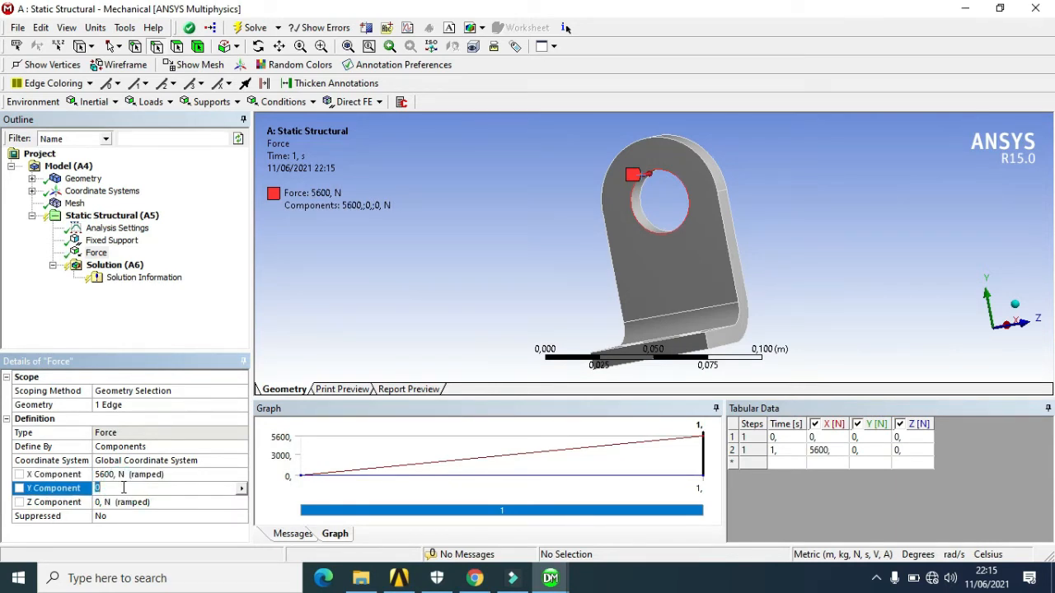
pyautogui.write('3600')
pyautogui.press('Return')
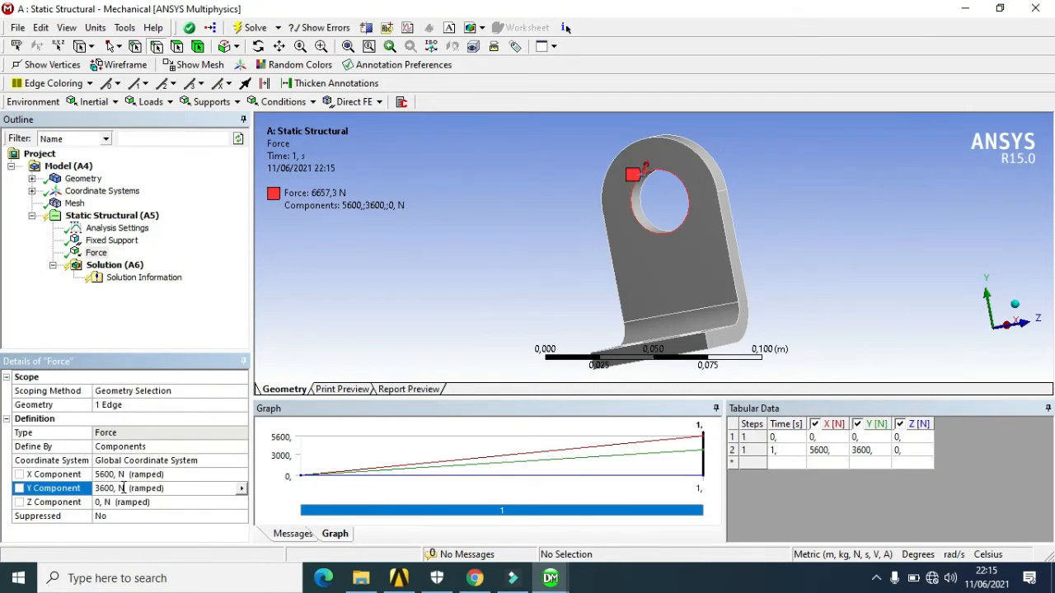
pyautogui.click(118, 502)
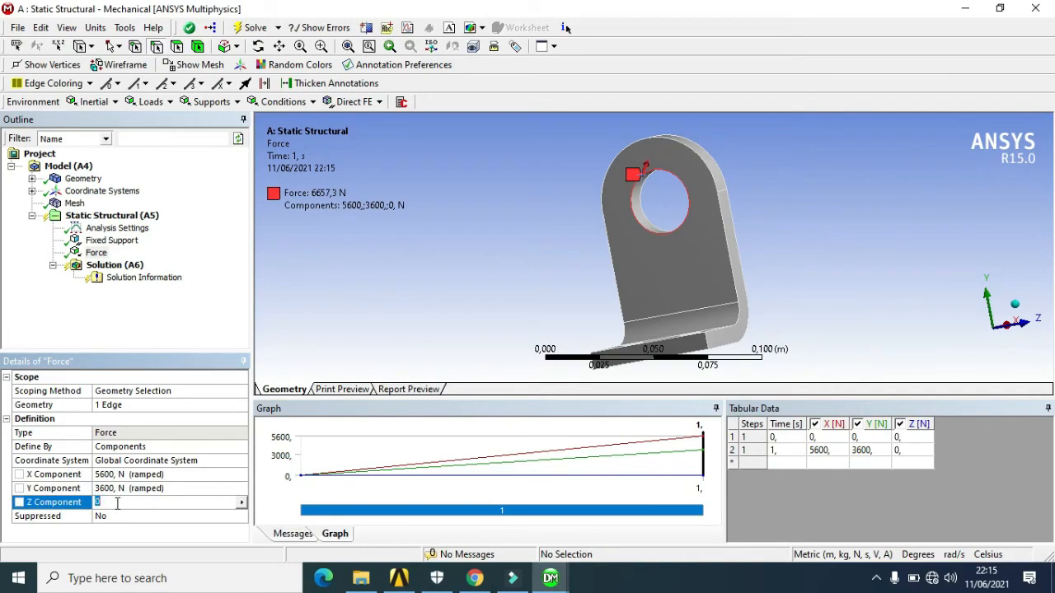
pyautogui.write('1600')
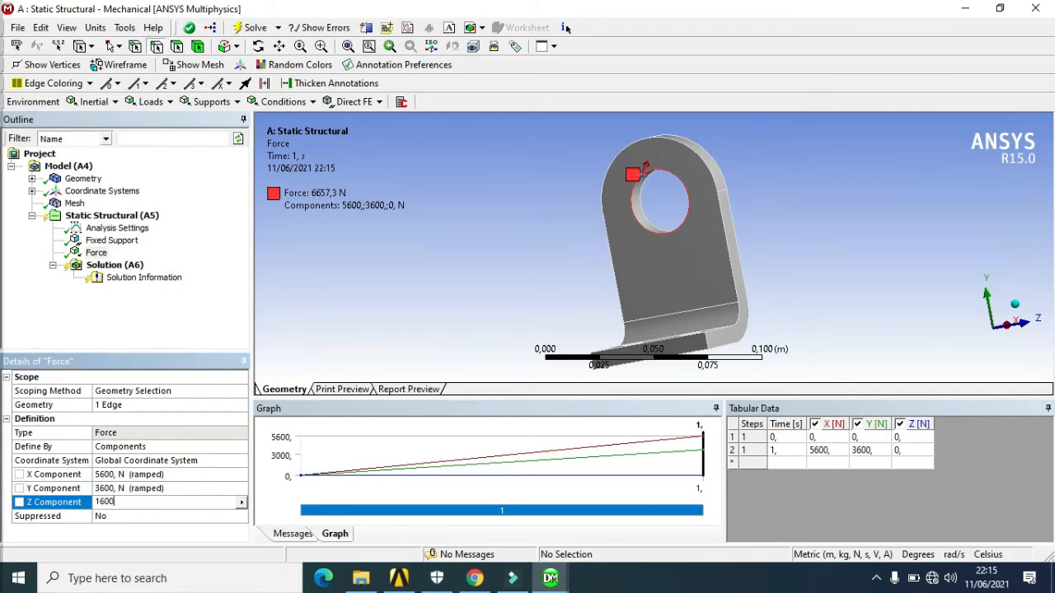
pyautogui.press('Return')
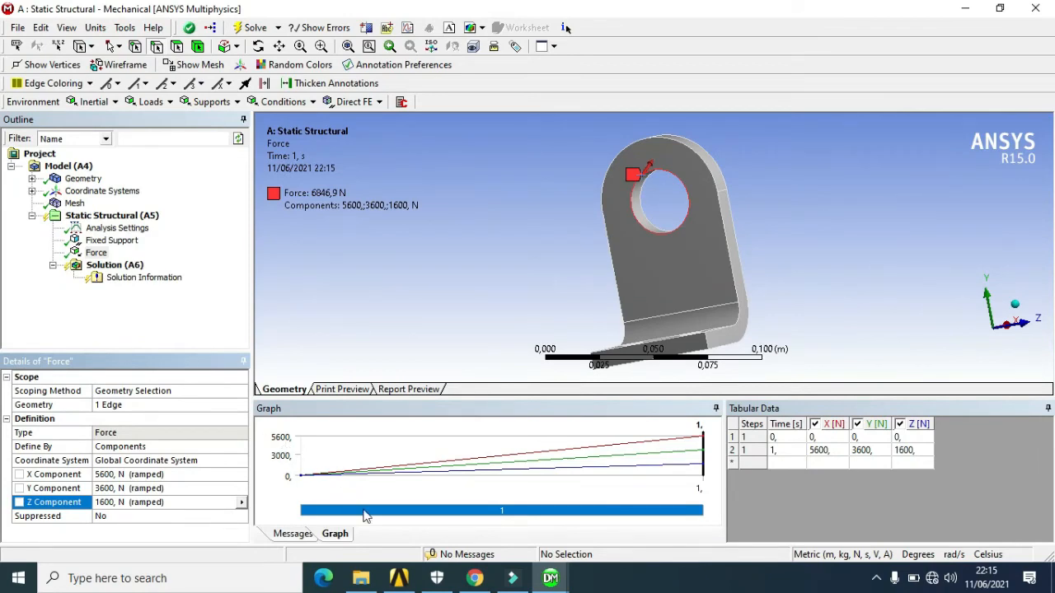
# Insert an Equivalent (von-Mises) stress result into the Solution.
pyautogui.moveTo(488, 578)
pyautogui.rightClick(128, 267)
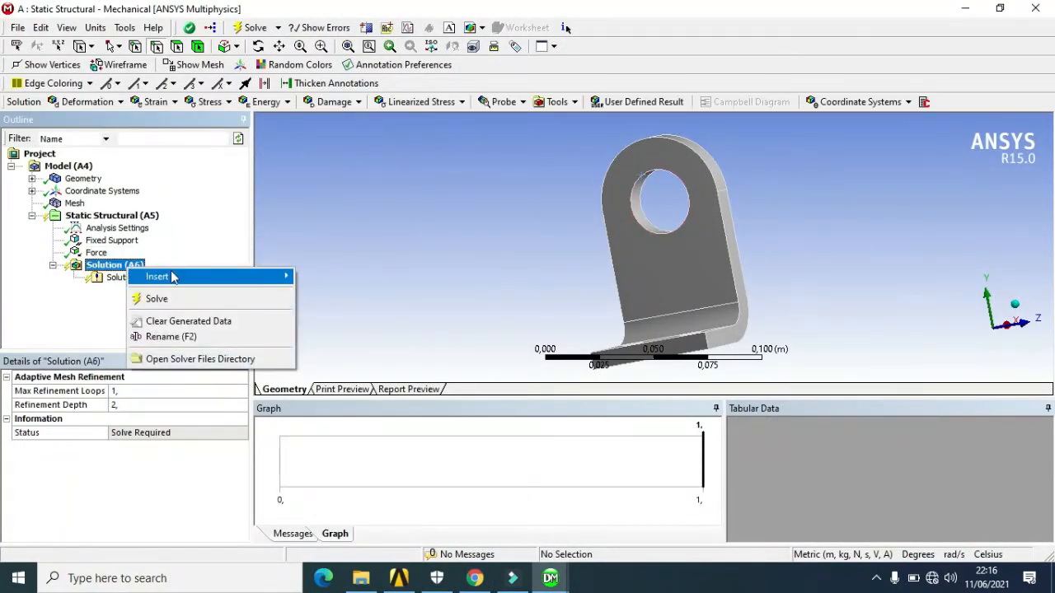
pyautogui.moveTo(179, 278)
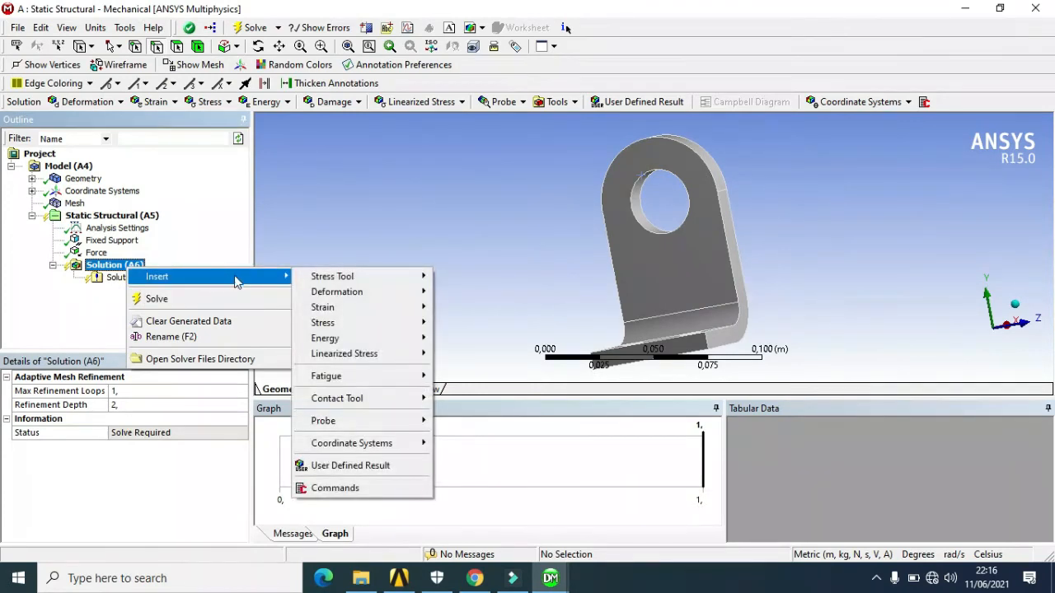
pyautogui.moveTo(364, 326)
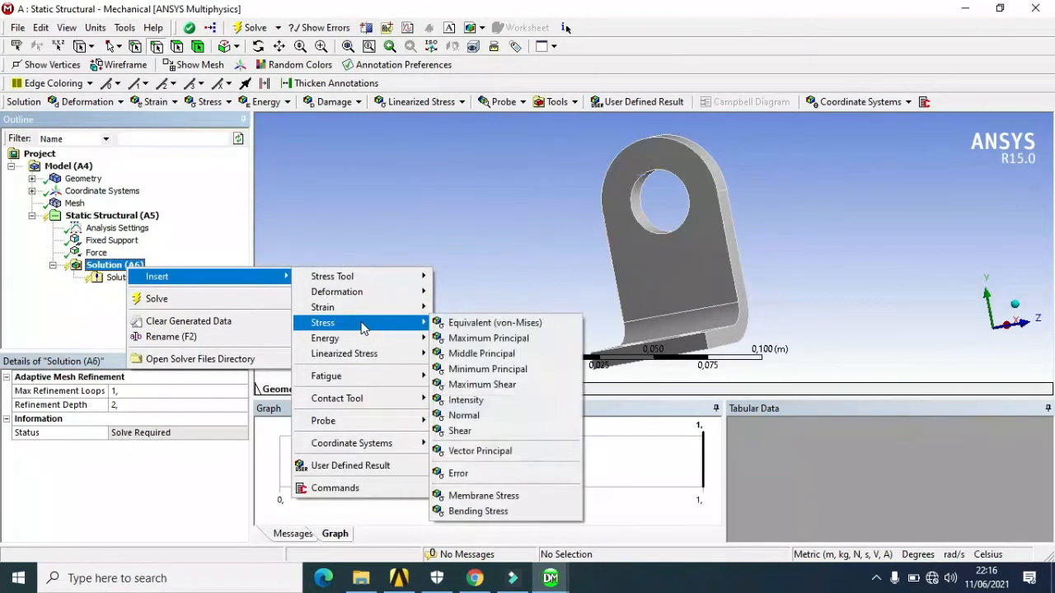
pyautogui.click(464, 327)
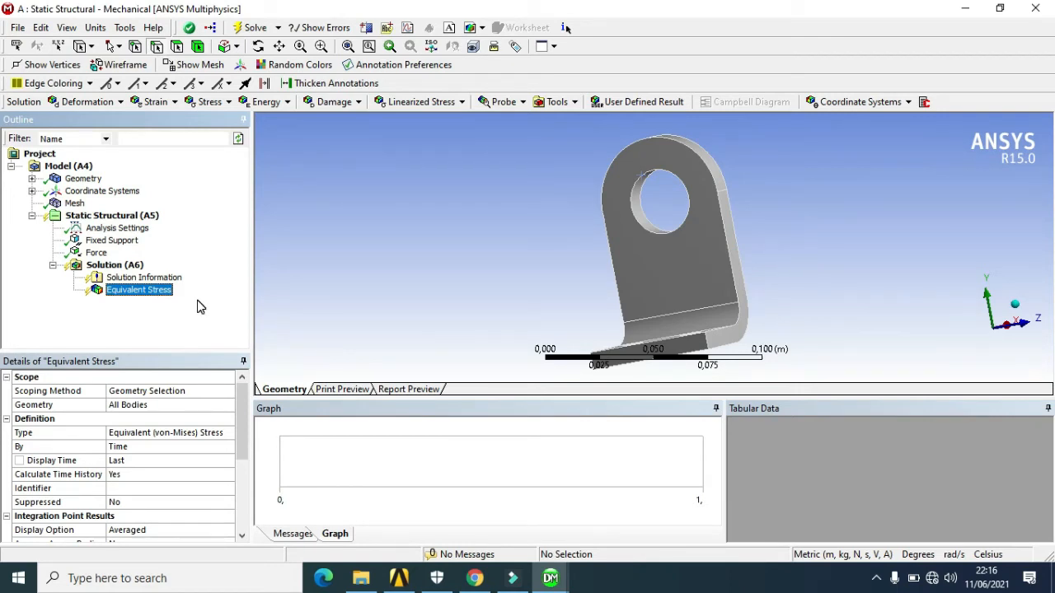
# Insert a stress Error result into the Solution and solve the static structural analysis.
pyautogui.rightClick(122, 271)
pyautogui.moveTo(164, 277)
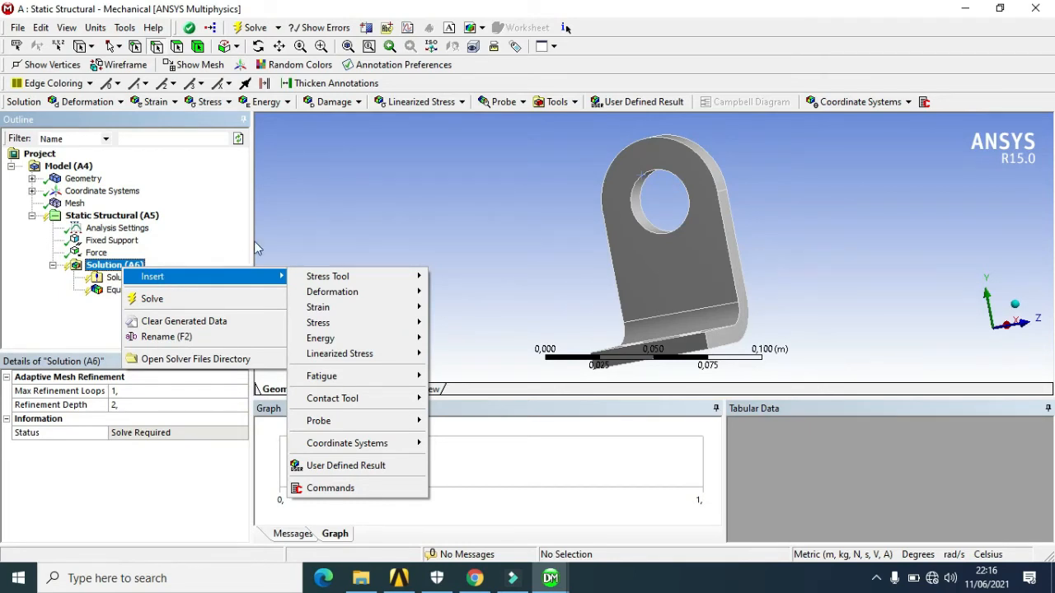
pyautogui.click(223, 228)
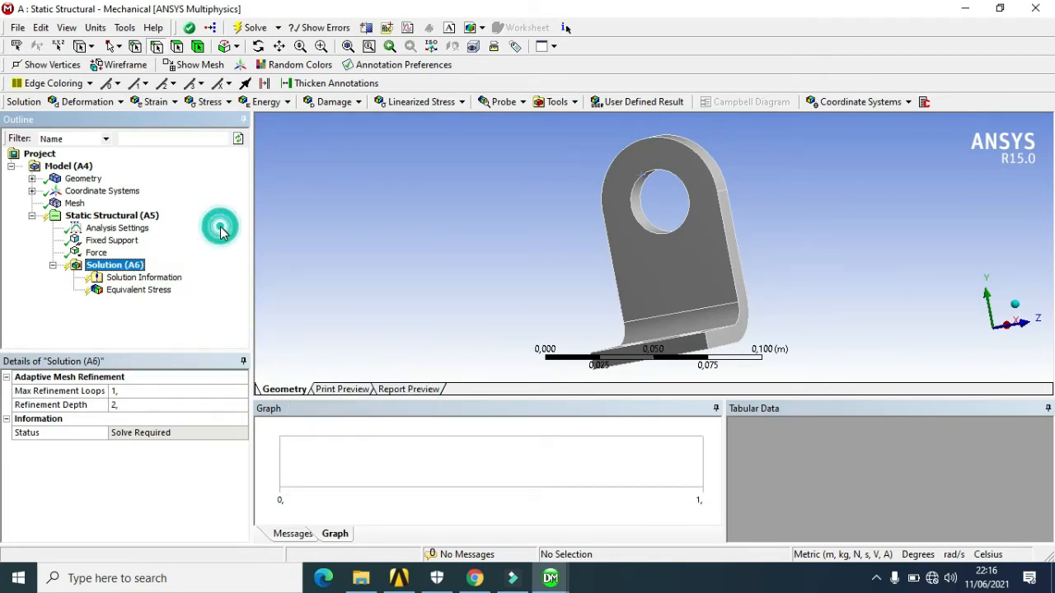
pyautogui.rightClick(130, 272)
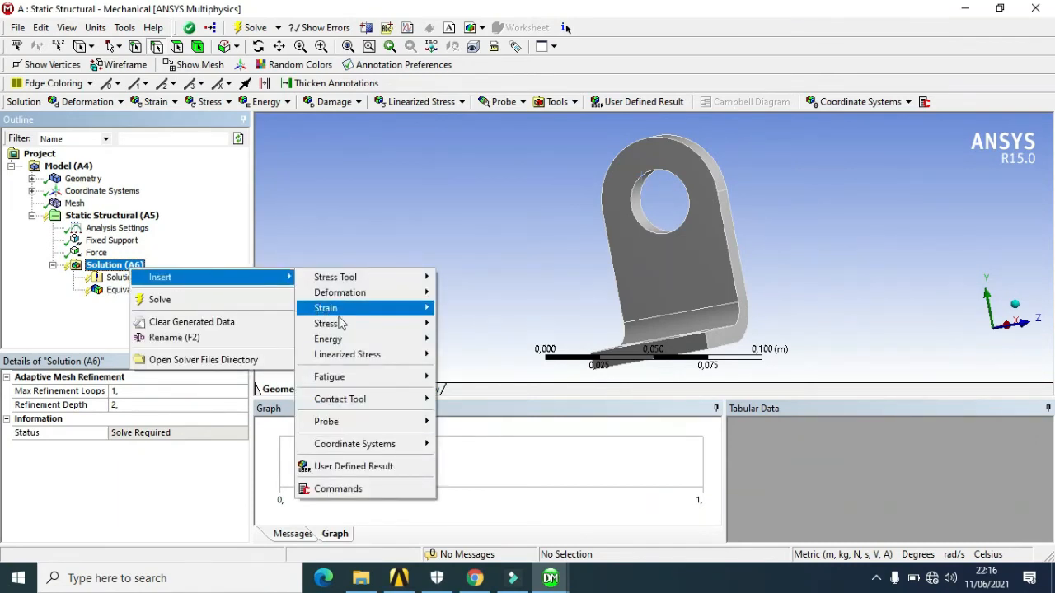
pyautogui.moveTo(342, 321)
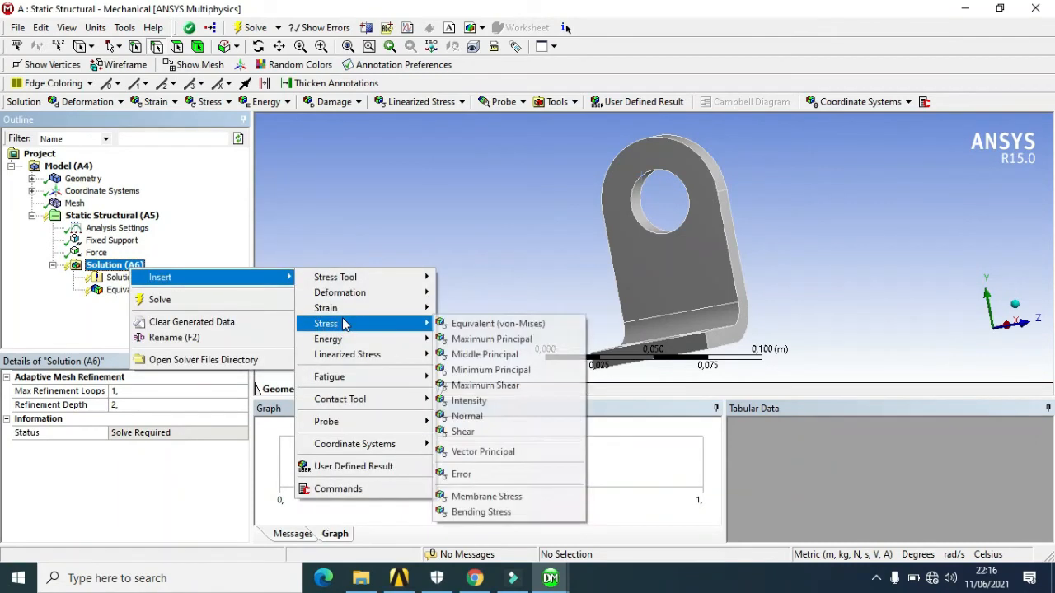
pyautogui.click(499, 474)
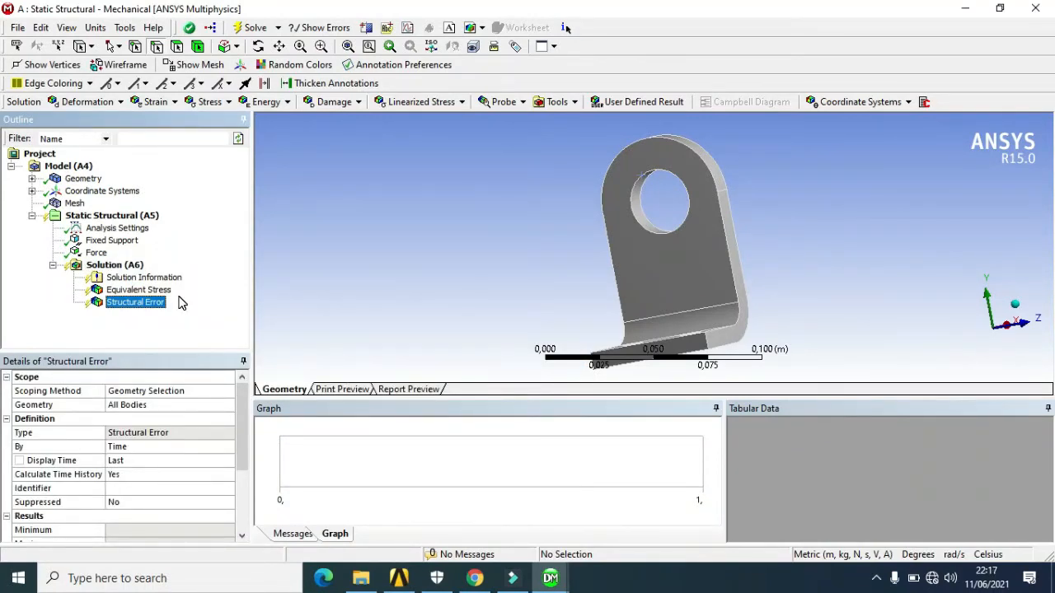
pyautogui.click(256, 30)
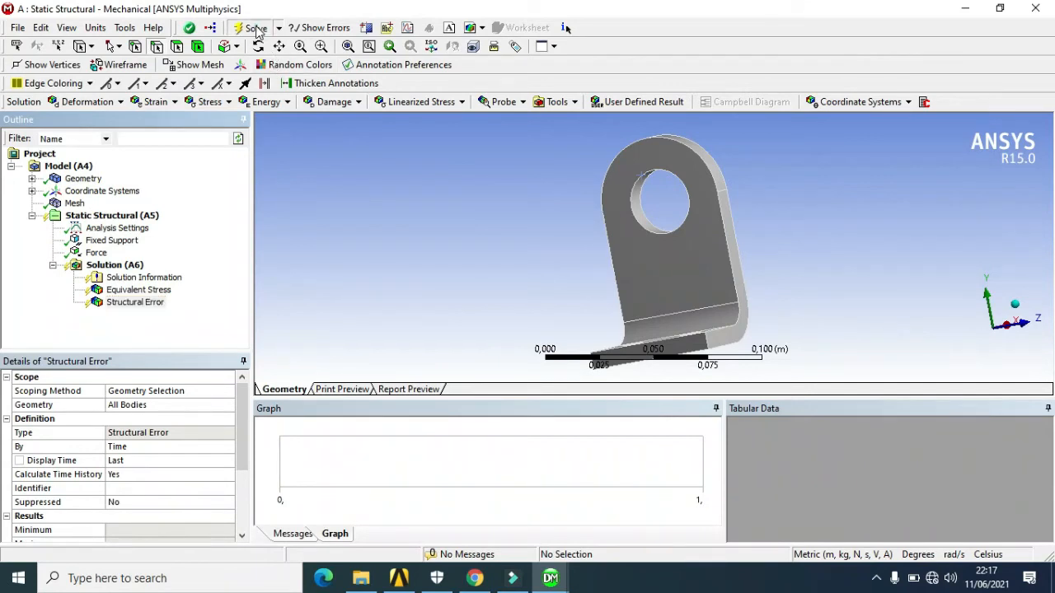
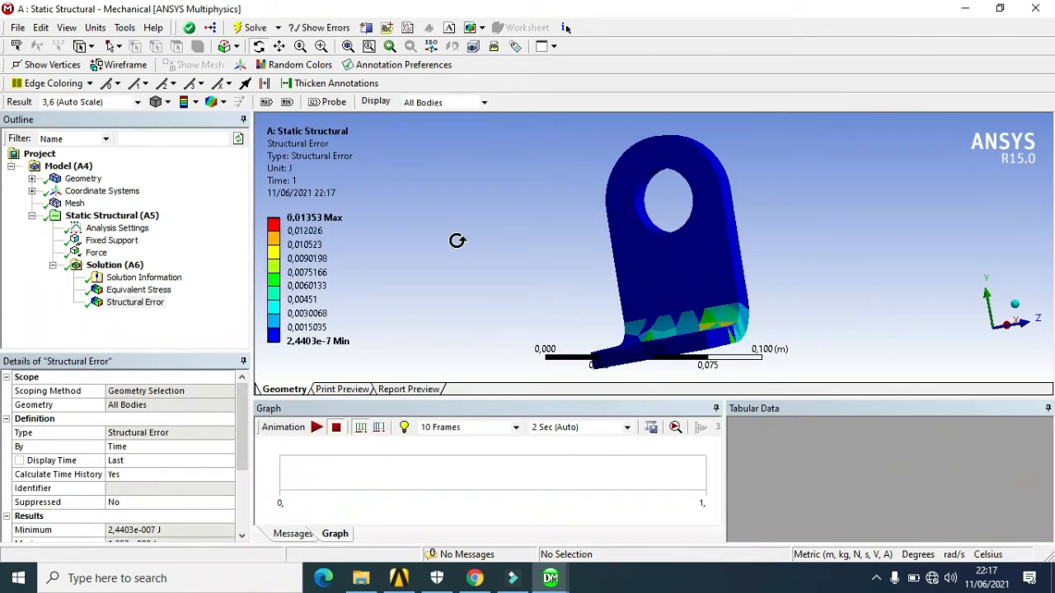
# Show the Equivalent Stress result on the bracket with its maximum and minimum labels, and play its animation.
pyautogui.click(148, 292)
pyautogui.moveTo(749, 244); pyautogui.dragTo(763, 270)
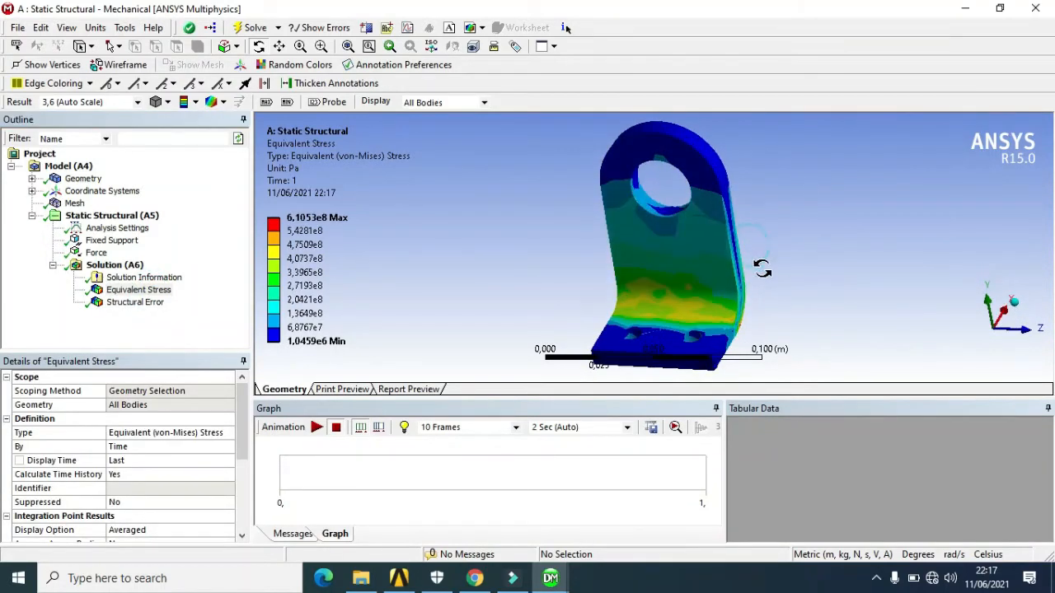
pyautogui.click(265, 102)
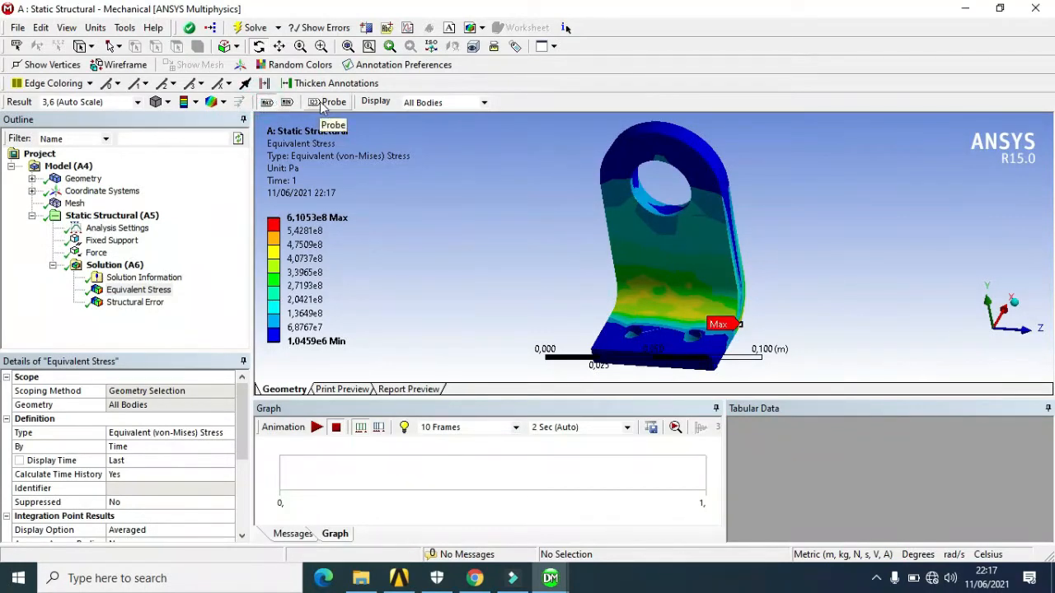
pyautogui.click(290, 103)
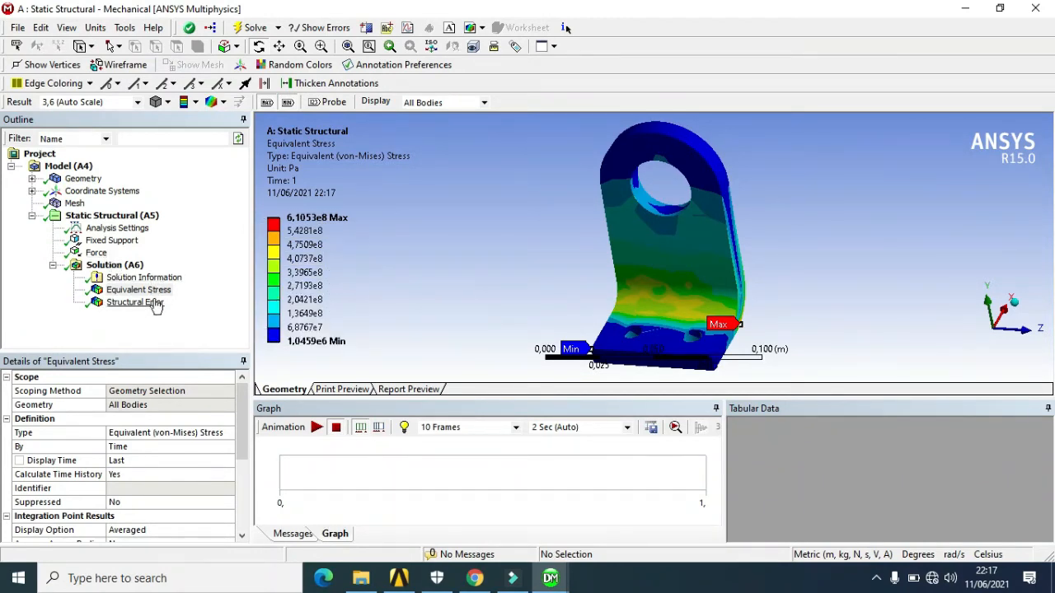
pyautogui.moveTo(528, 290)
pyautogui.mouseDown(button='middle')
pyautogui.moveTo(538, 290)
pyautogui.moveTo(533, 278)
pyautogui.mouseUp(button='middle')
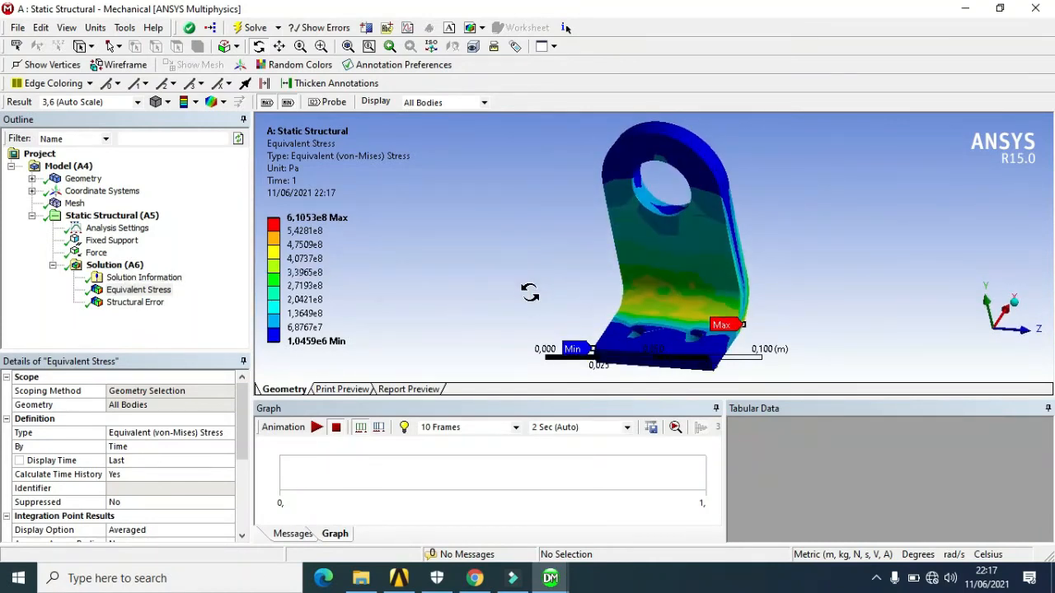
pyautogui.click(317, 427)
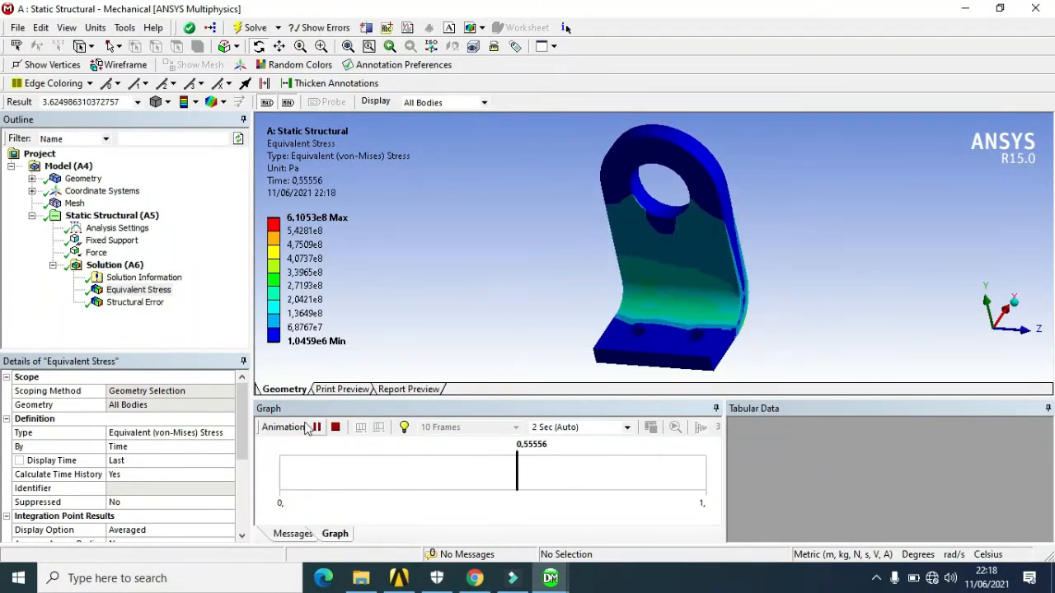
# Show the Structural Error result, play its animation and stop it.
pyautogui.click(141, 302)
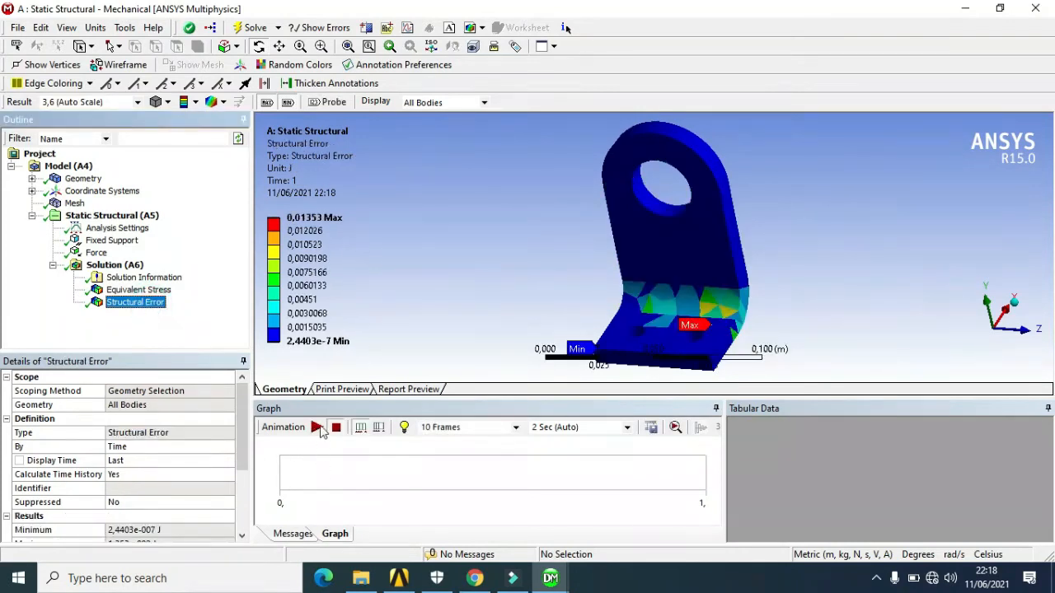
pyautogui.click(318, 426)
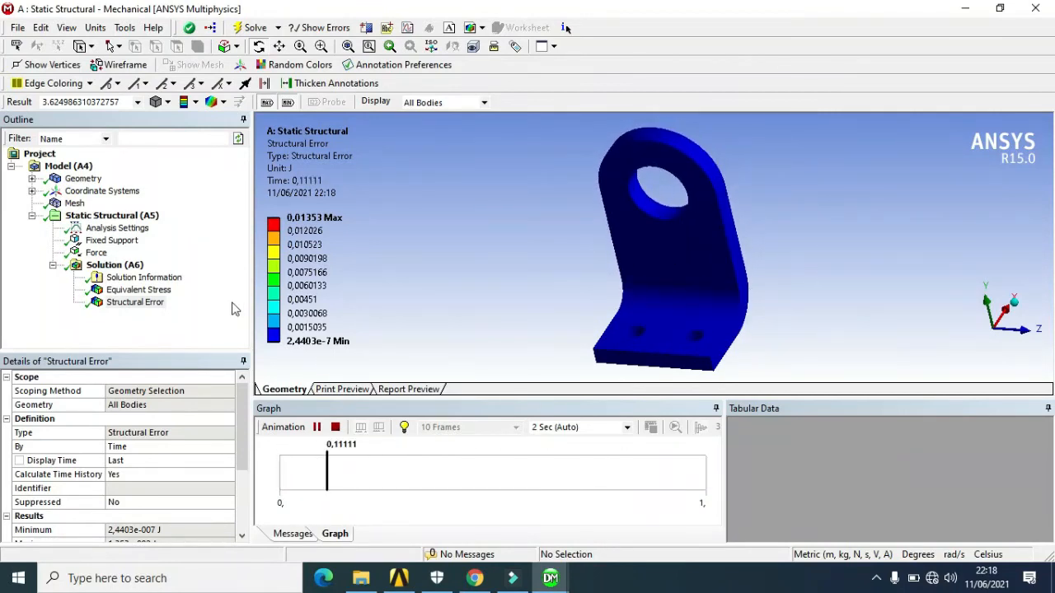
pyautogui.click(318, 428)
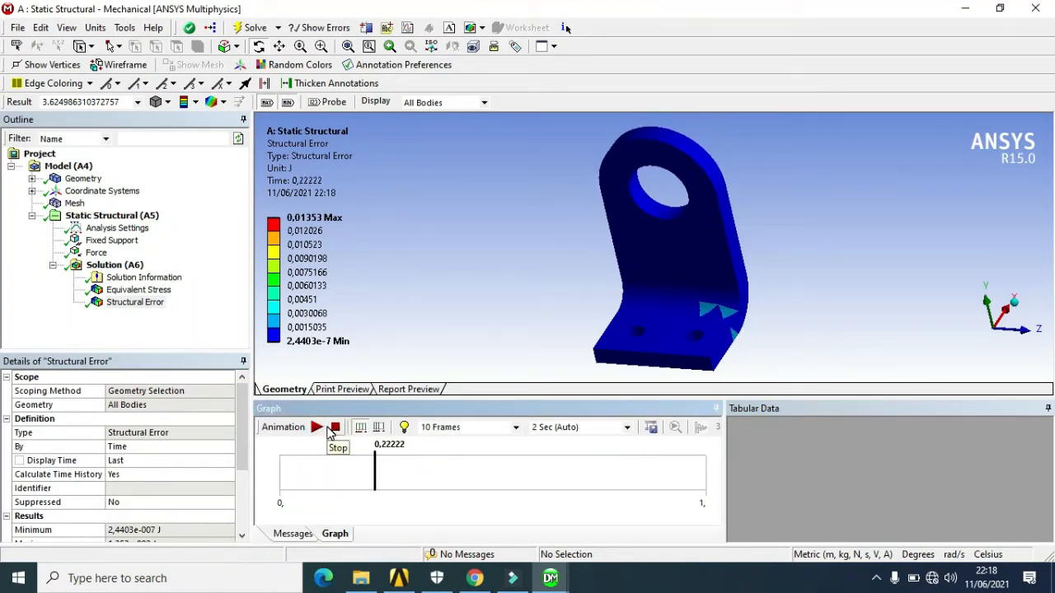
pyautogui.click(334, 427)
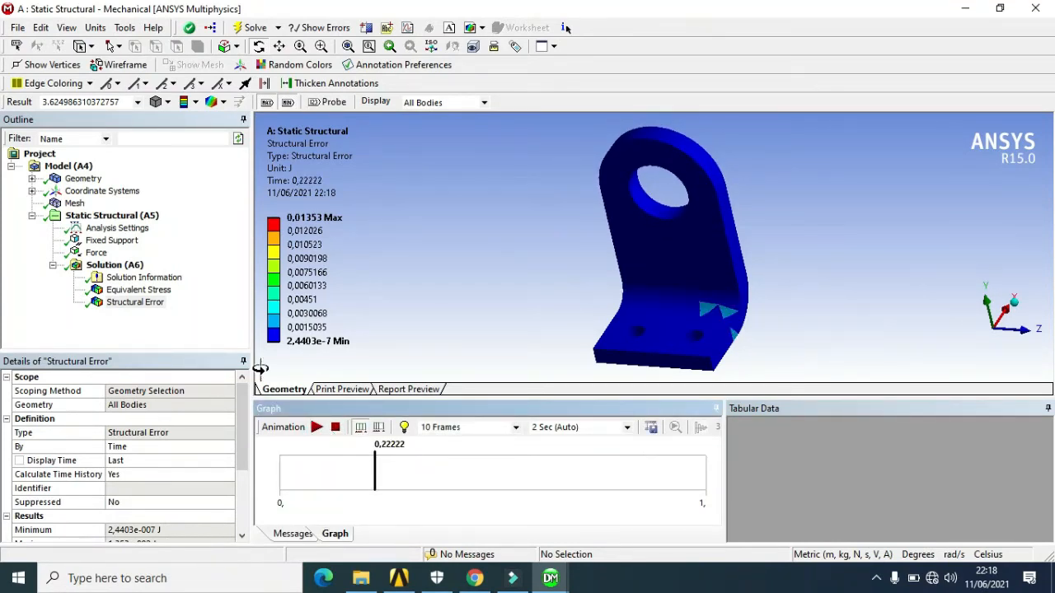
# Set the mesh's Element Size to 2,50 m in its sizing settings and solve the analysis again.
pyautogui.click(74, 203)
pyautogui.rightClick(75, 203)
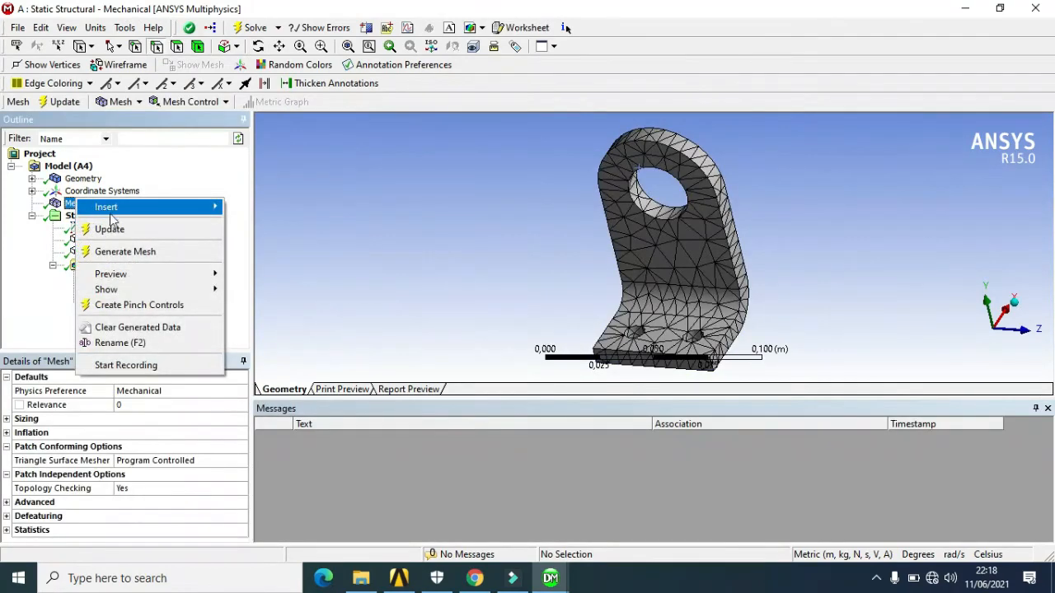
pyautogui.moveTo(129, 208)
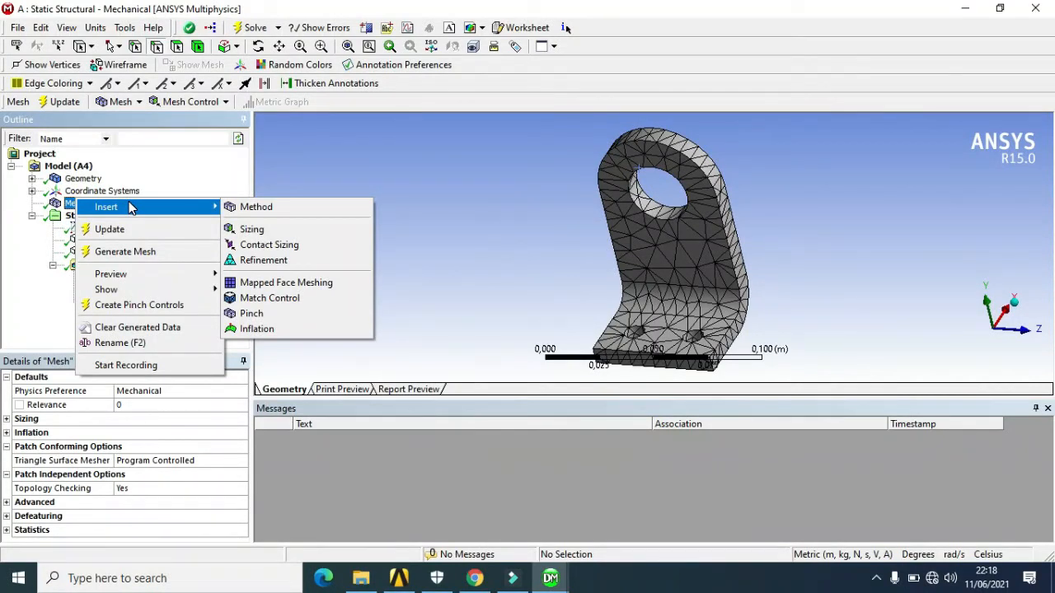
pyautogui.click(70, 203)
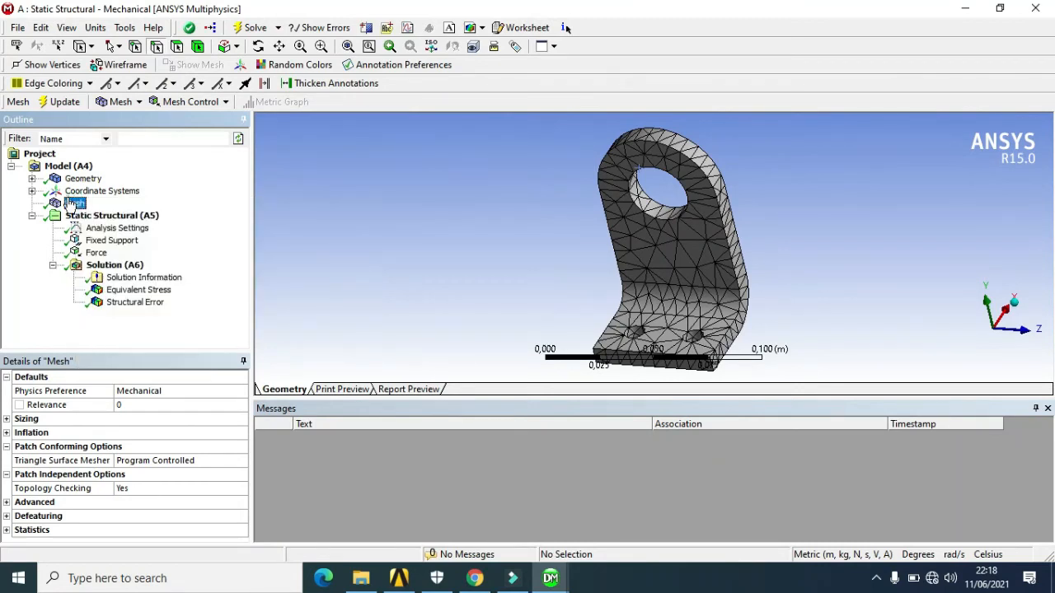
pyautogui.click(8, 419)
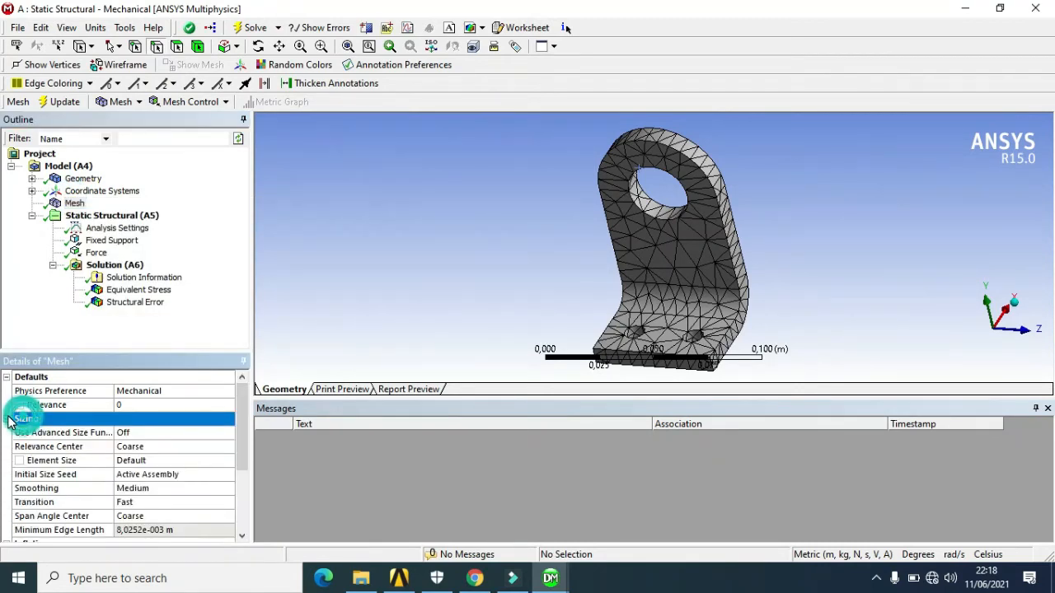
pyautogui.click(152, 459)
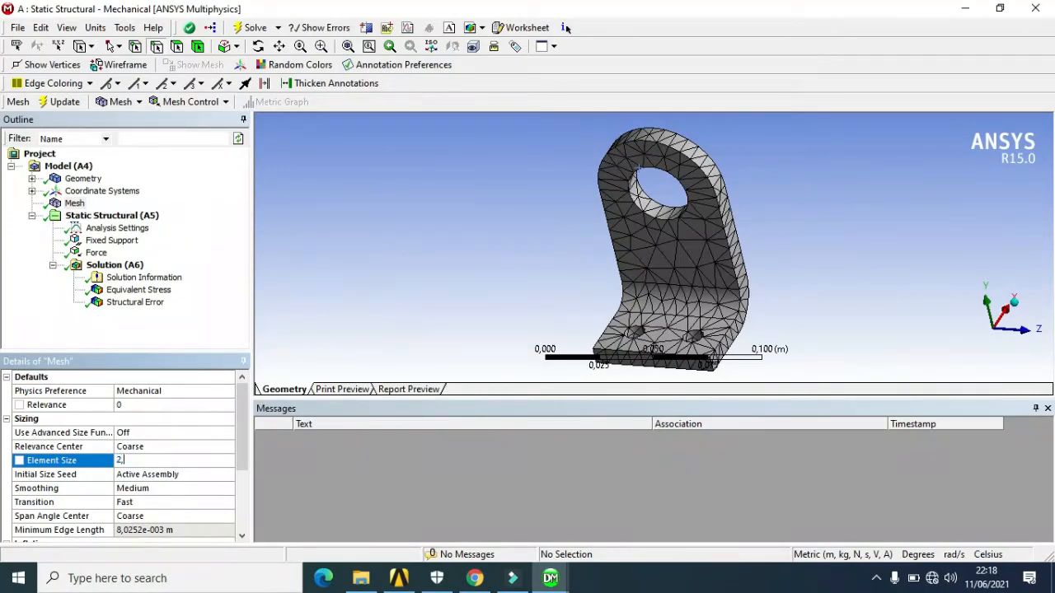
pyautogui.press('Return')
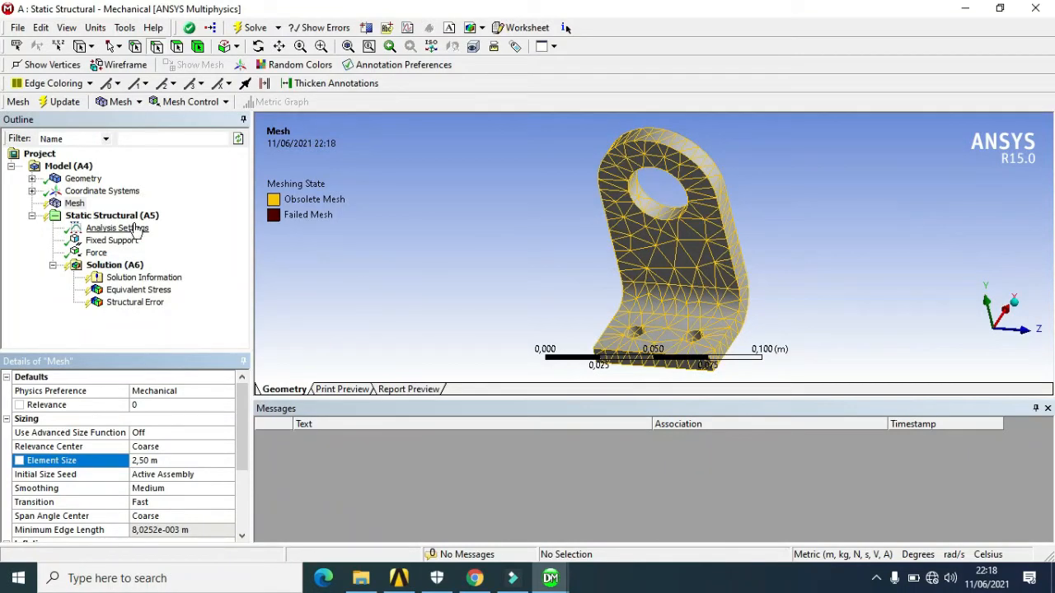
pyautogui.click(242, 30)
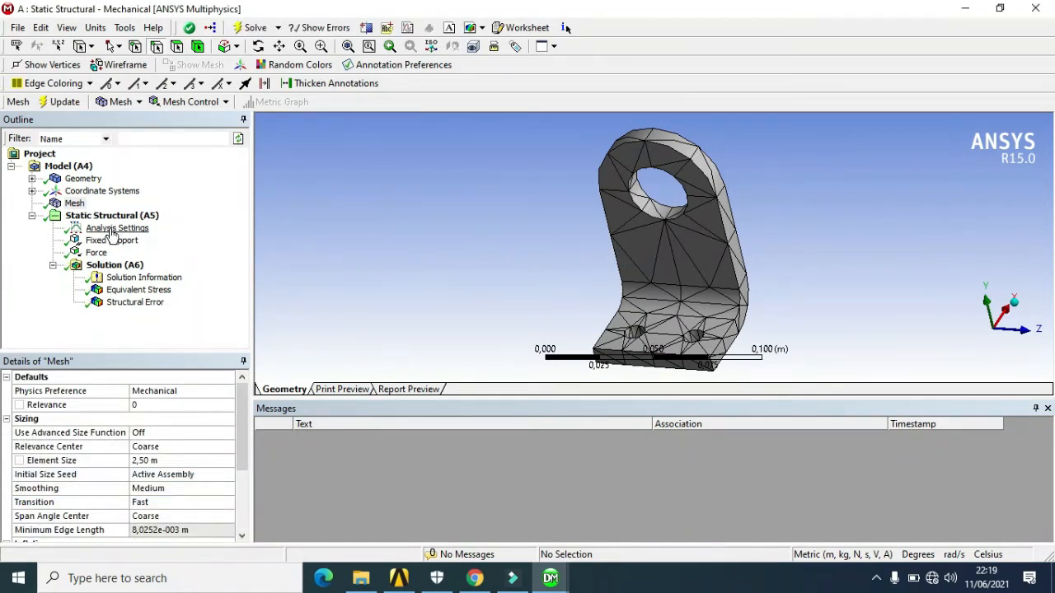
# Set the mesh's Element Size to 0,250 m.
pyautogui.click(76, 203)
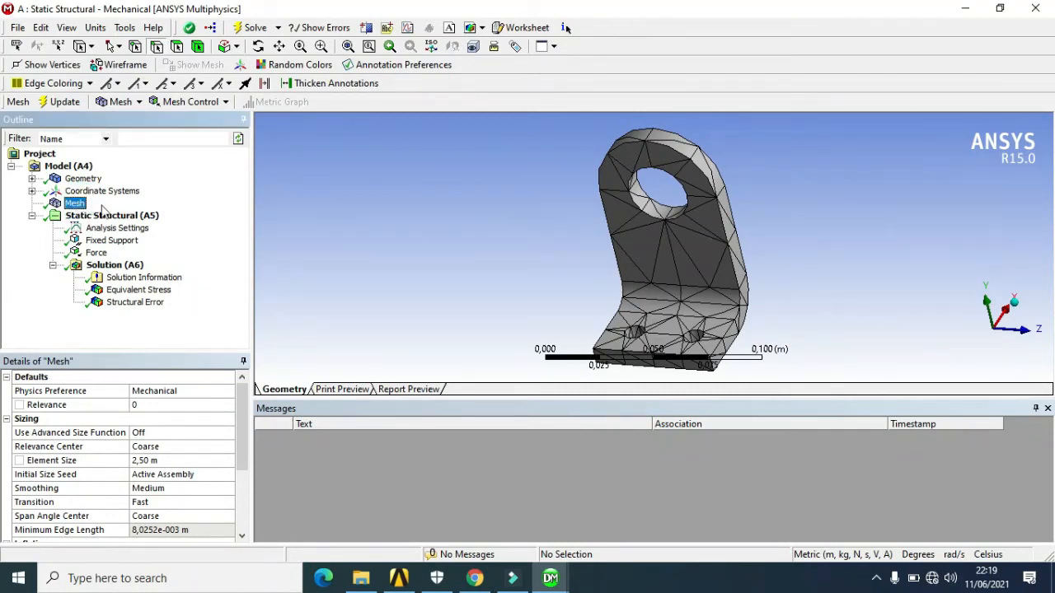
pyautogui.click(155, 461)
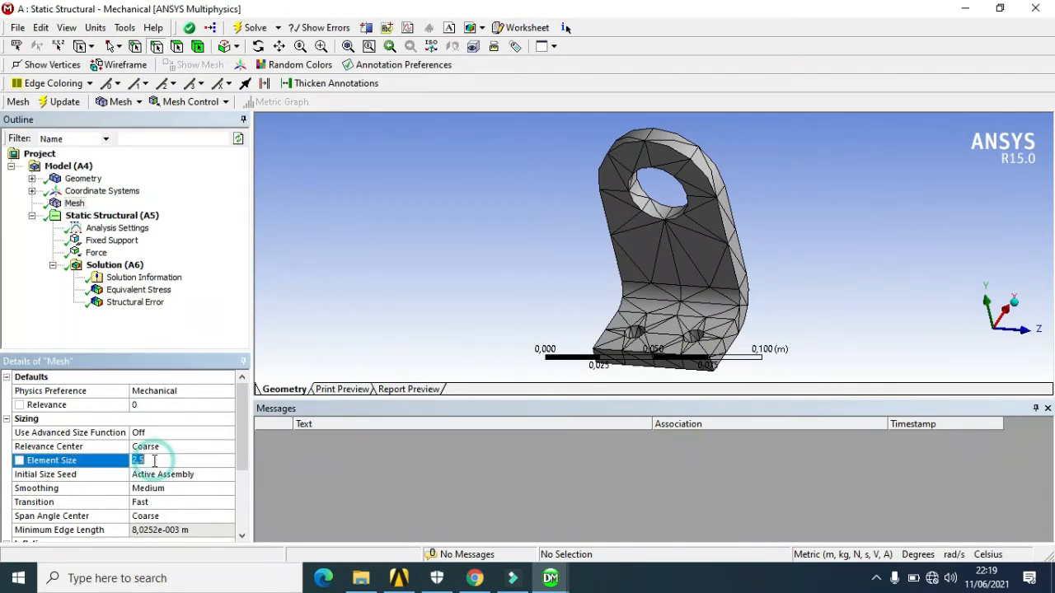
pyautogui.write('2,5')
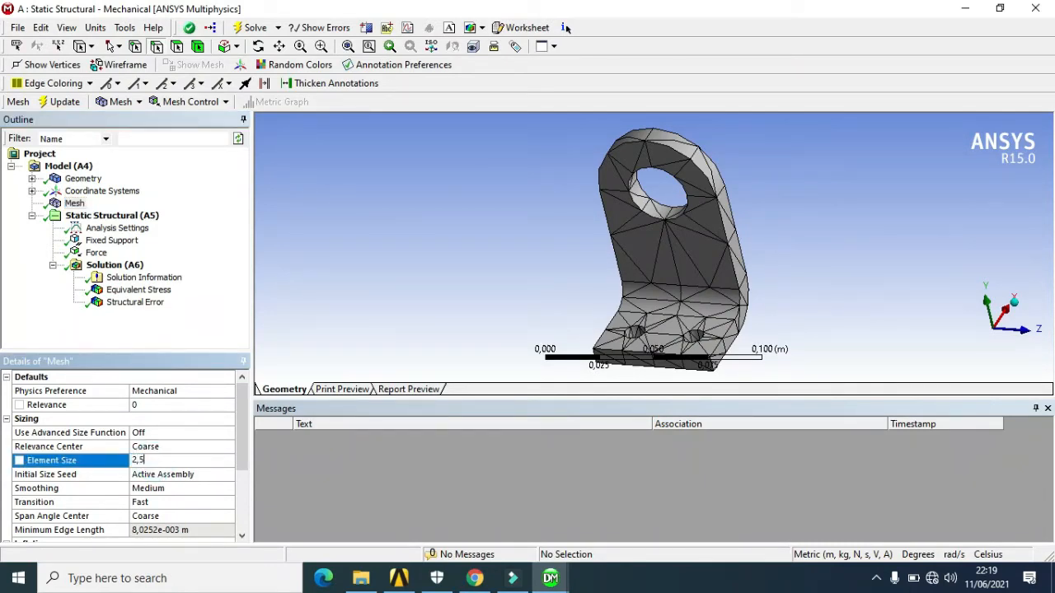
pyautogui.write('0')
pyautogui.click(159, 462)
pyautogui.press('Return')
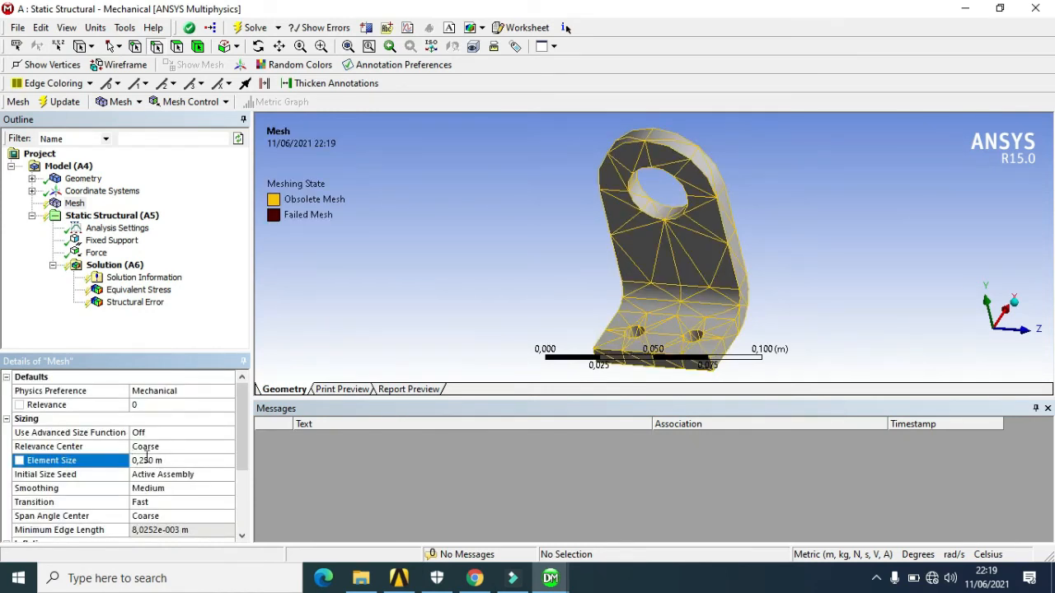
# Set the mesh's Element Size to 2,5e-002 m and solve the static structural analysis.
pyautogui.click(144, 460)
pyautogui.write('0')
pyautogui.press('Return')
pyautogui.click(249, 27)
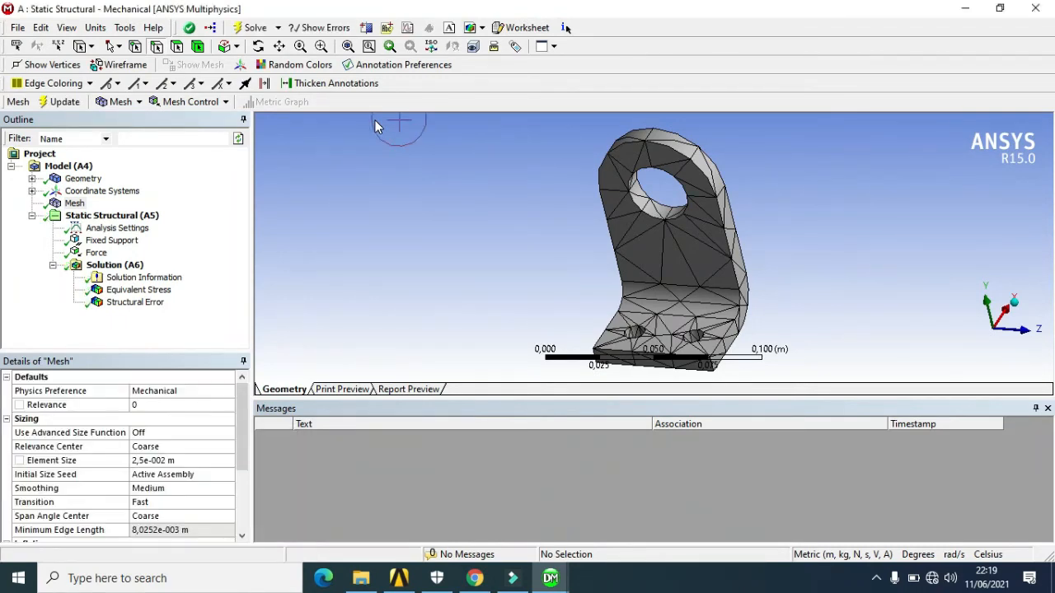
# Set the mesh's Element Size to 2,50 m.
pyautogui.click(175, 460)
pyautogui.write('2,5')
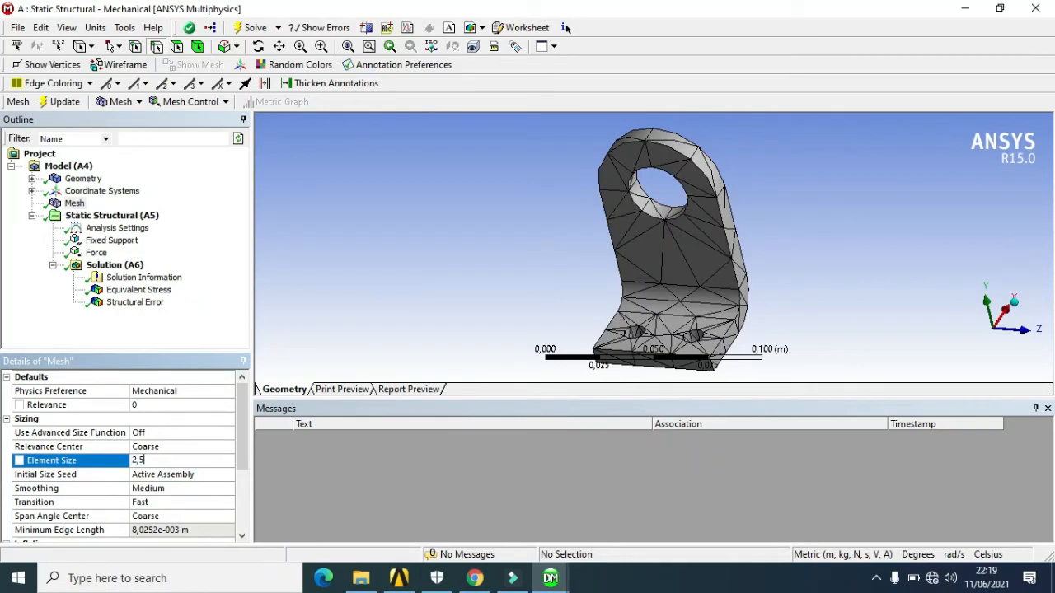
pyautogui.press('Return')
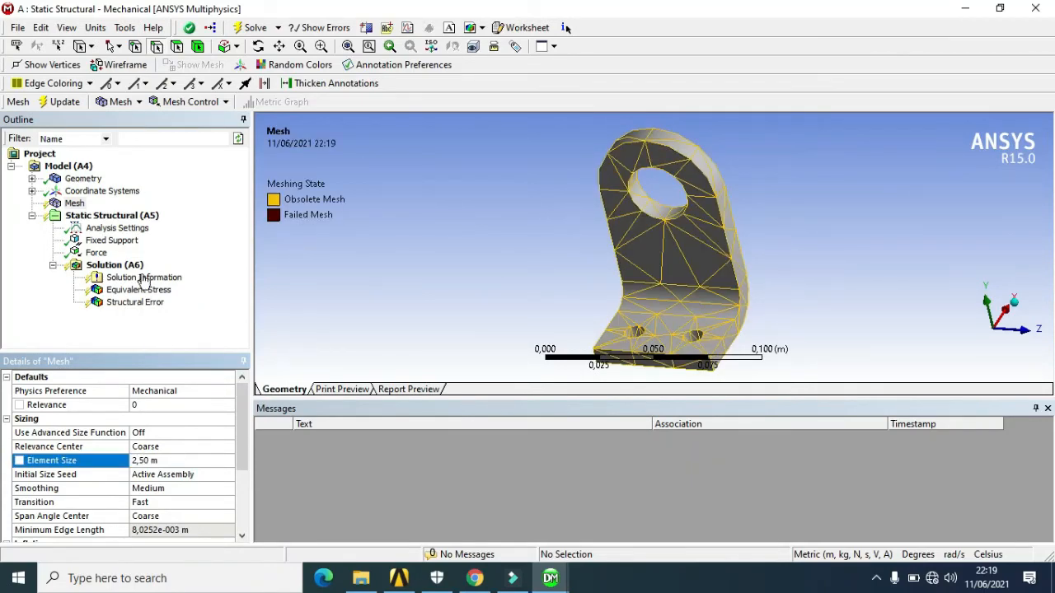
# Switch the unit system to Metric (mm, kg, N, s, mV, mA) and set the mesh's Element Size to 2,50 mm.
pyautogui.click(98, 30)
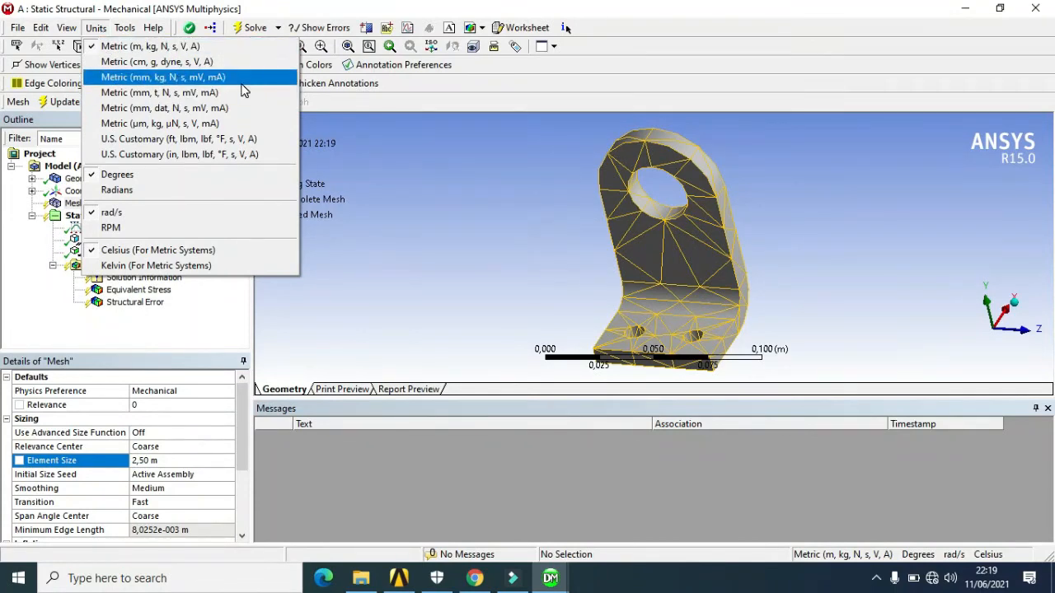
pyautogui.click(173, 79)
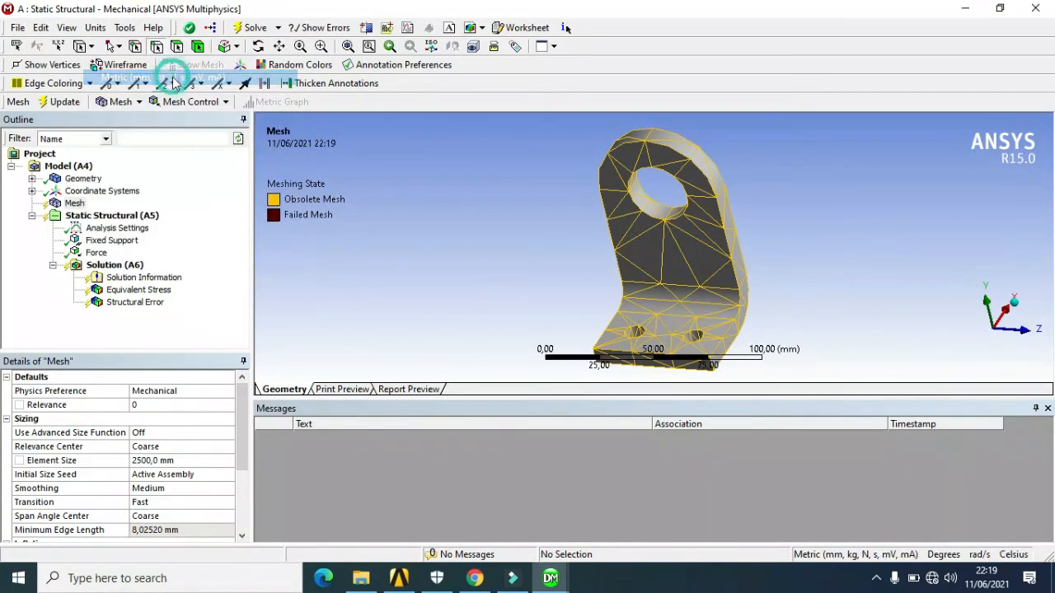
pyautogui.click(156, 461)
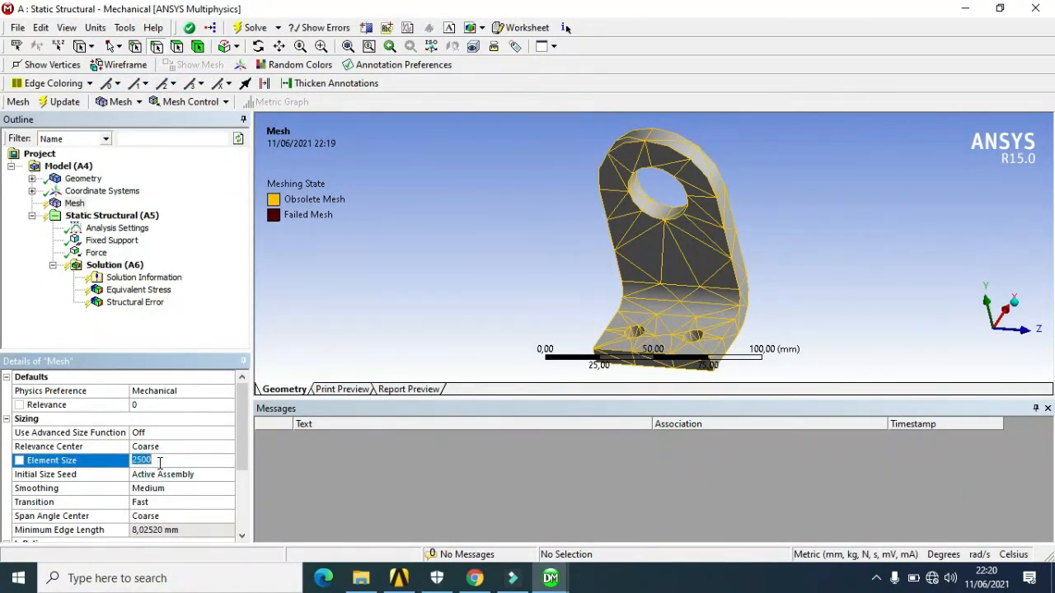
pyautogui.write('2,5')
pyautogui.press('Return')
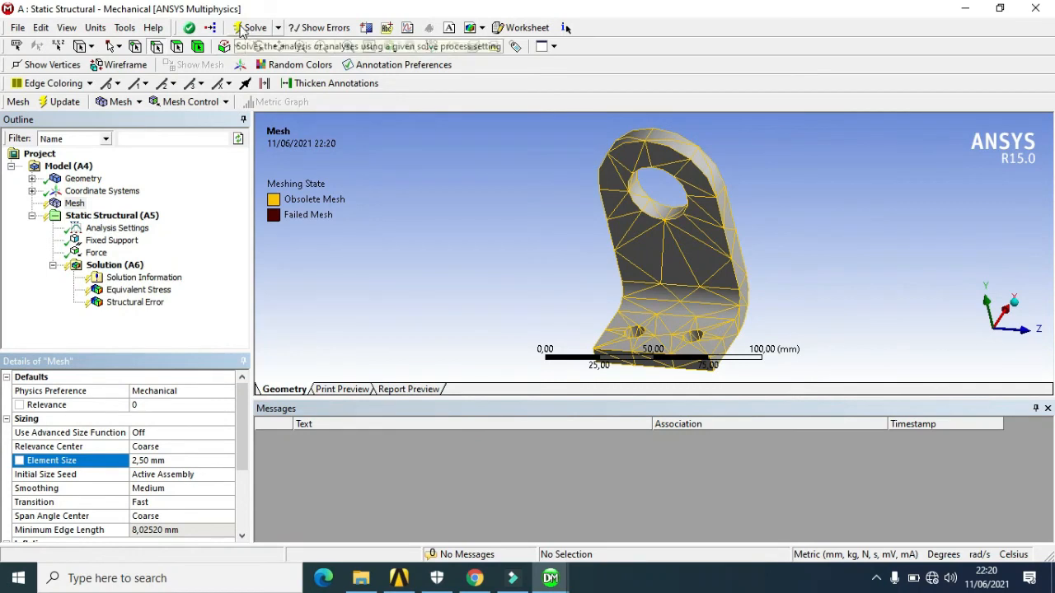
# Generate the bracket's mesh with the new element size and inspect it from another angle.
pyautogui.rightClick(87, 208)
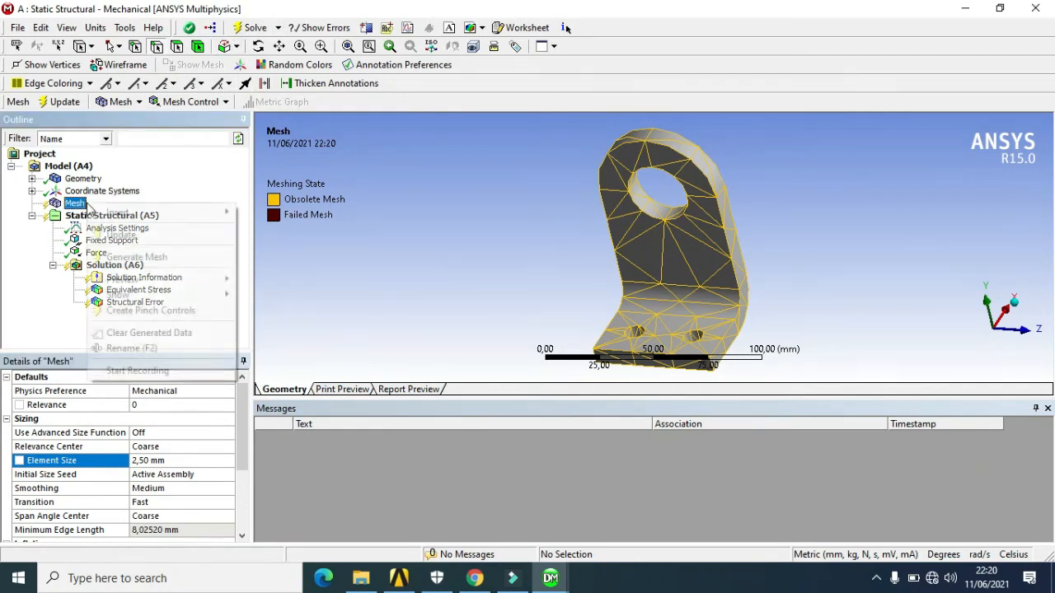
pyautogui.click(188, 261)
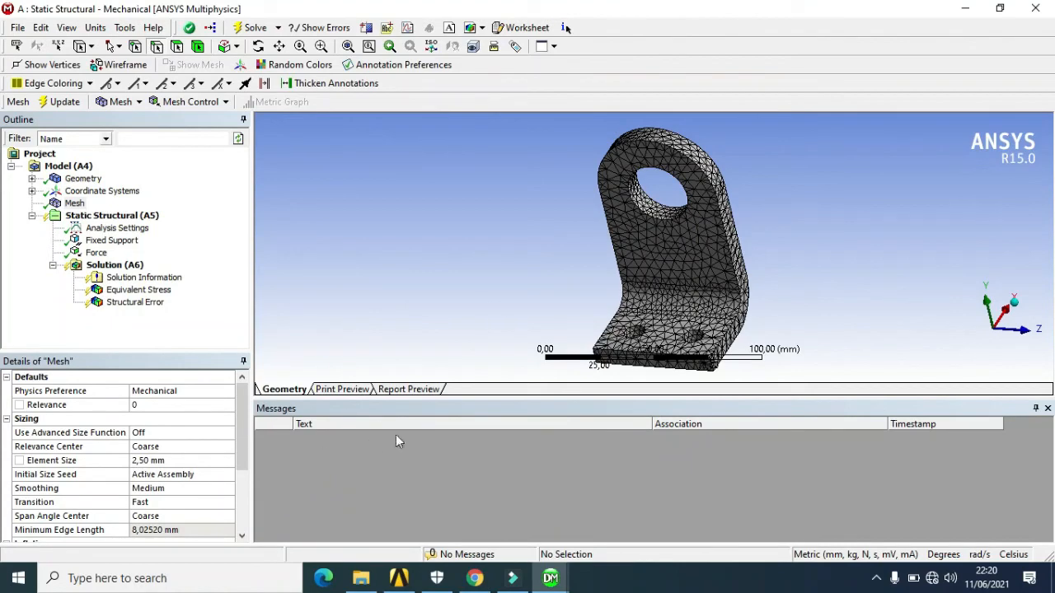
pyautogui.click(258, 46)
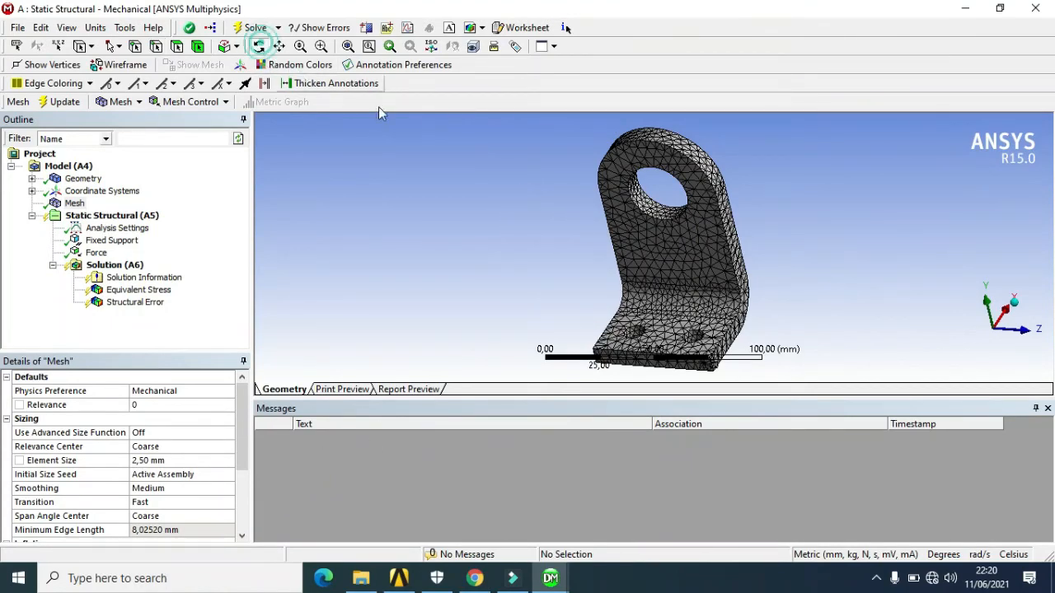
pyautogui.moveTo(717, 161)
pyautogui.mouseDown()
pyautogui.moveTo(721, 146)
pyautogui.moveTo(730, 200)
pyautogui.moveTo(738, 177)
pyautogui.moveTo(725, 160)
pyautogui.mouseUp()
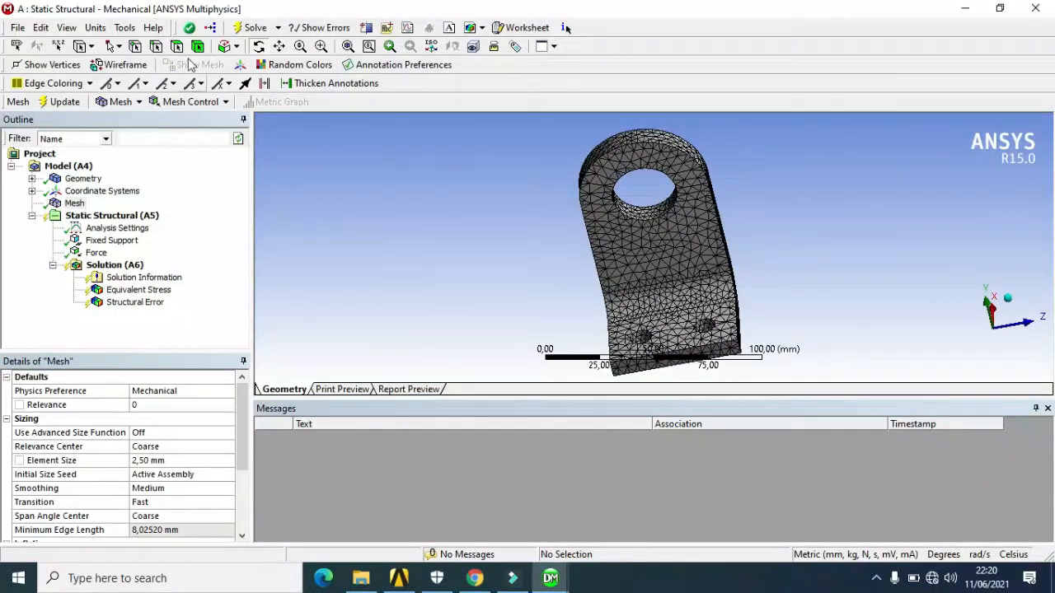
# Solve the static structural analysis with the refined mesh and show the Equivalent Stress and Structural Error results.
pyautogui.click(237, 30)
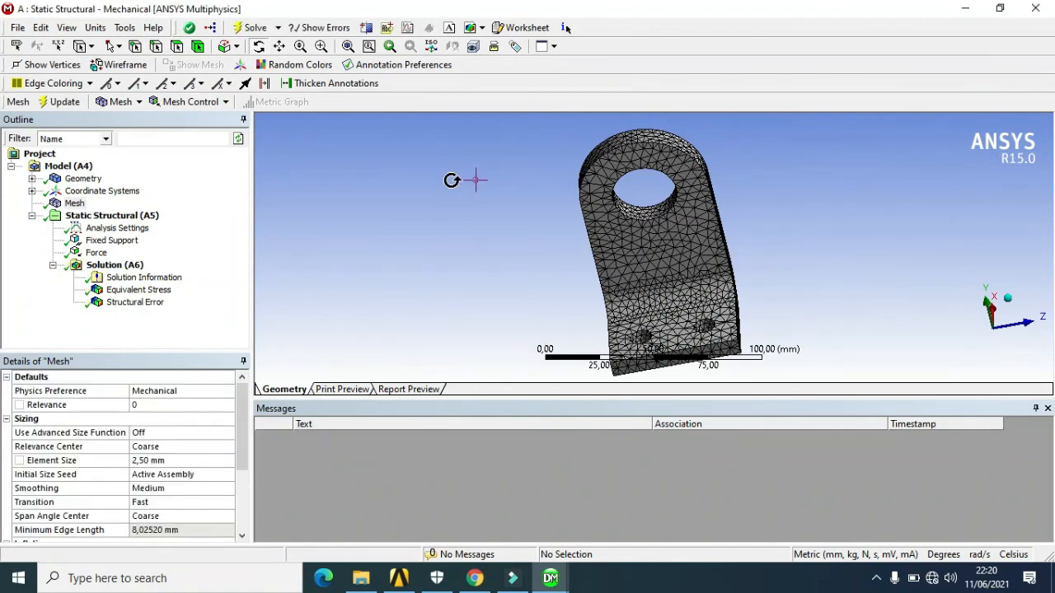
pyautogui.click(138, 290)
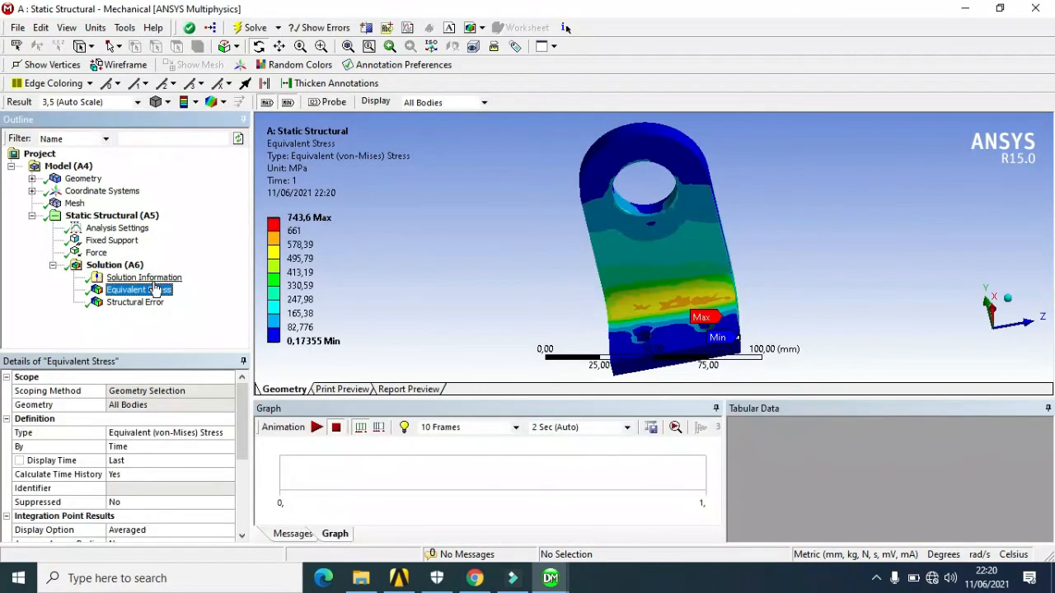
pyautogui.click(136, 302)
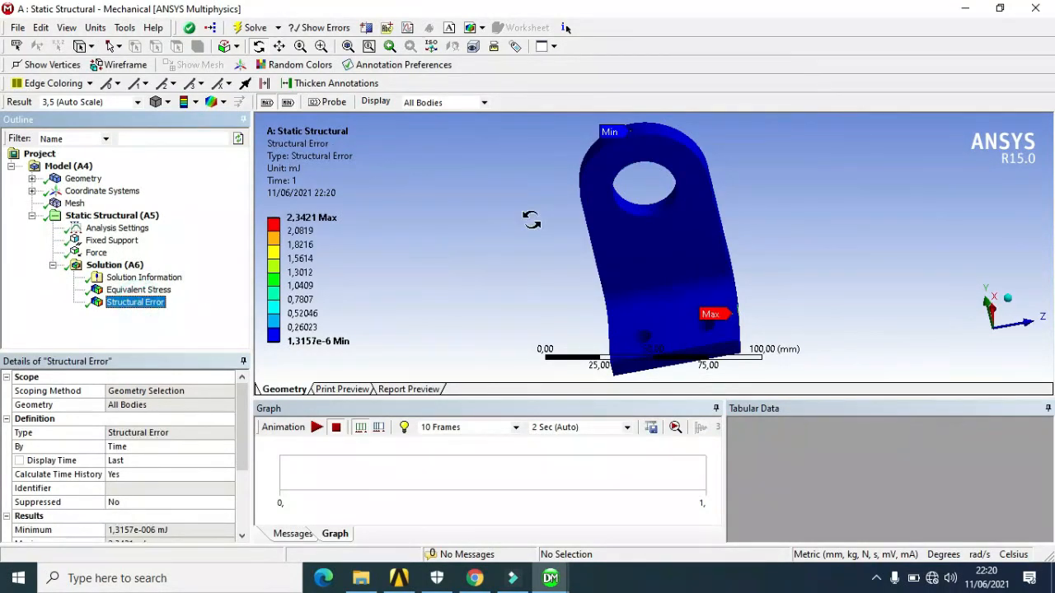
# Insert a Total Deformation result into the Solution, solve it and view the deformed bracket isometrically.
pyautogui.click(118, 267)
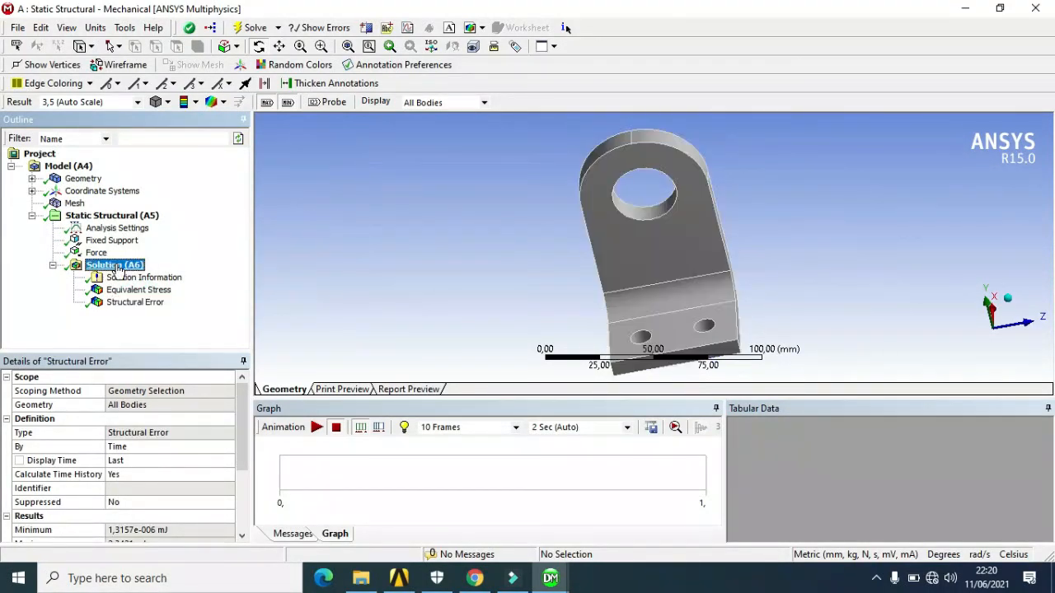
pyautogui.rightClick(118, 267)
pyautogui.moveTo(171, 274)
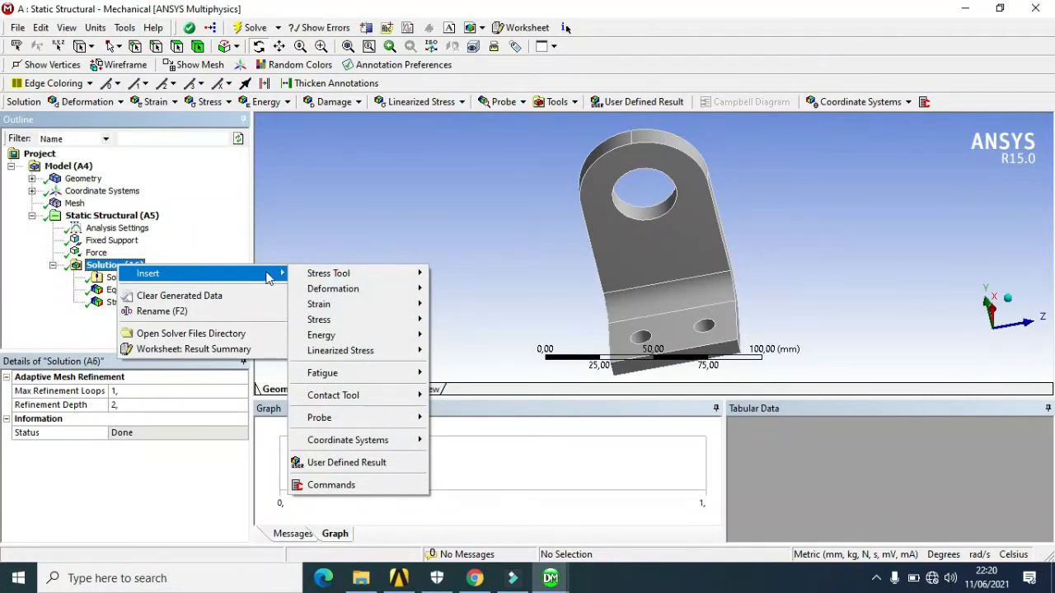
pyautogui.moveTo(341, 290)
pyautogui.click(468, 298)
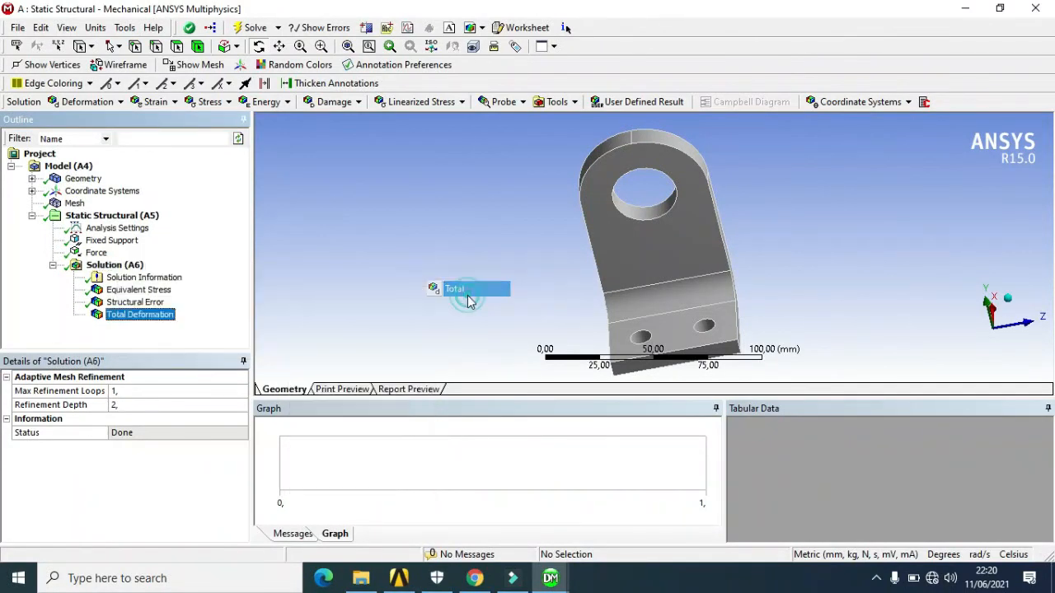
pyautogui.click(260, 31)
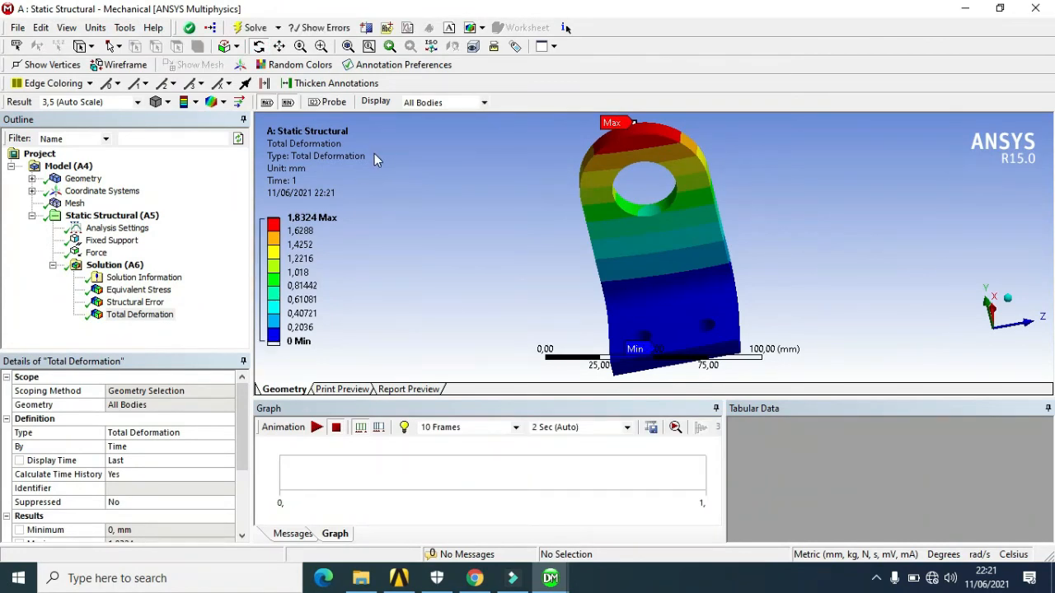
pyautogui.click(1017, 305)
pyautogui.scroll(1, 651, 321)
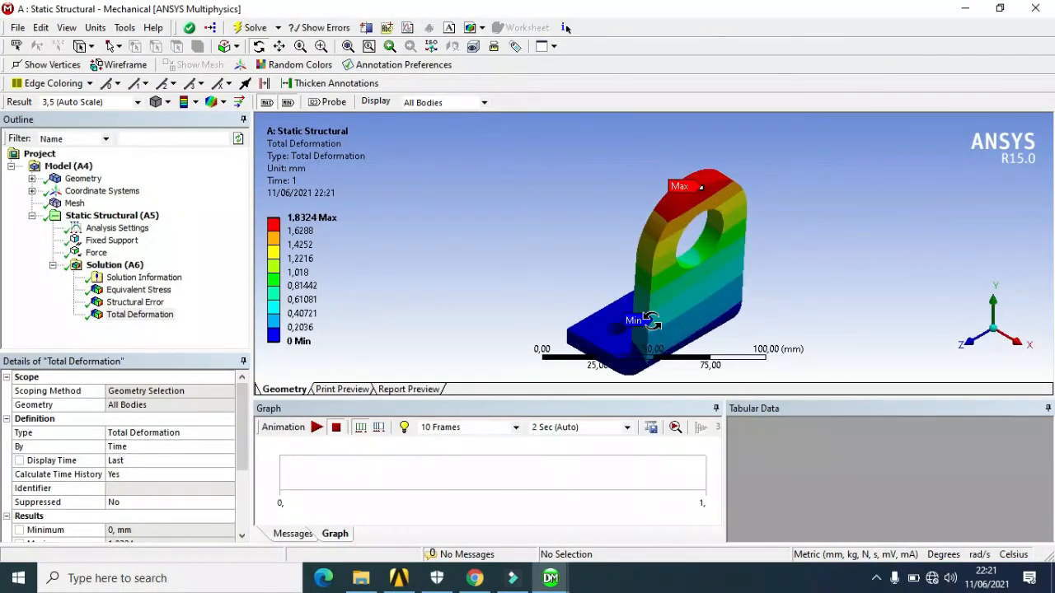
pyautogui.scroll(-1, 651, 321)
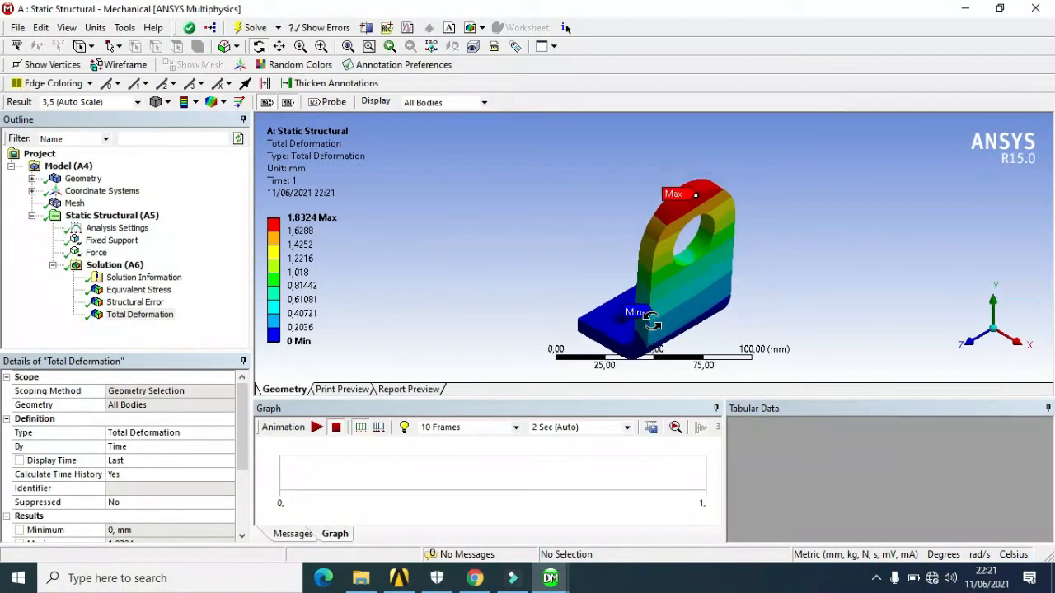
# Examine the Equivalent Stress distribution around the bracket's bend, and show the Structural Error result.
pyautogui.click(145, 291)
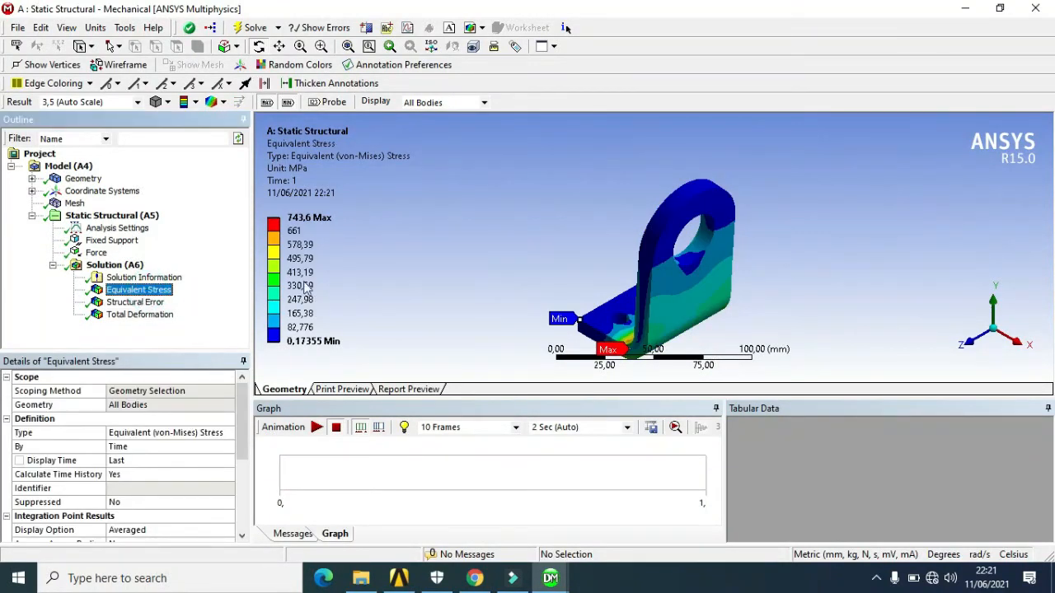
pyautogui.moveTo(692, 323); pyautogui.dragTo(751, 302)
pyautogui.moveTo(685, 310); pyautogui.dragTo(713, 329)
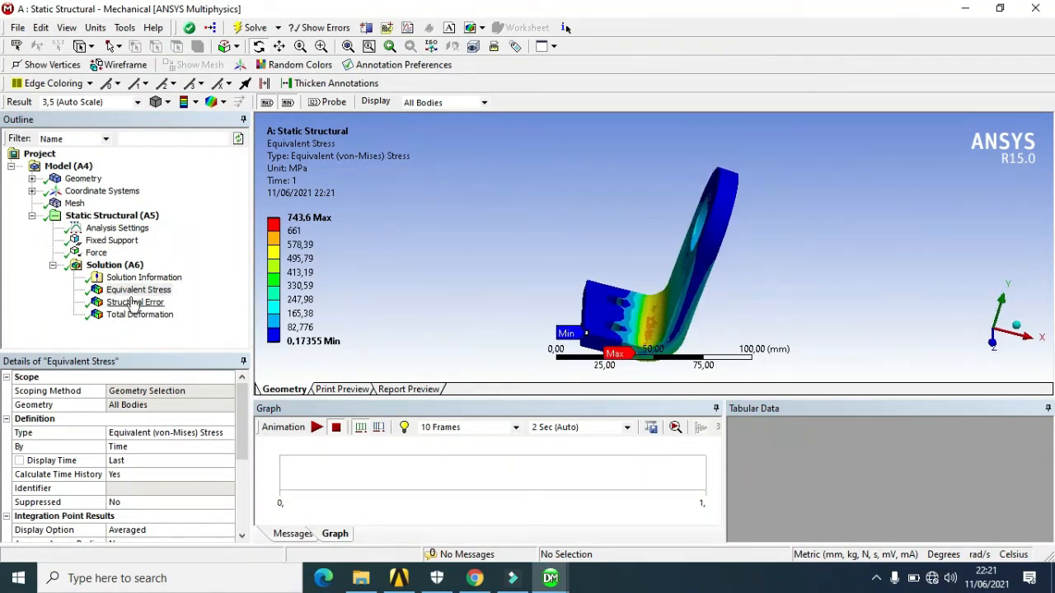
pyautogui.click(138, 302)
# Play the Total Deformation animation, and play the Structural Error animation while inspecting the bracket's bend.
pyautogui.click(140, 314)
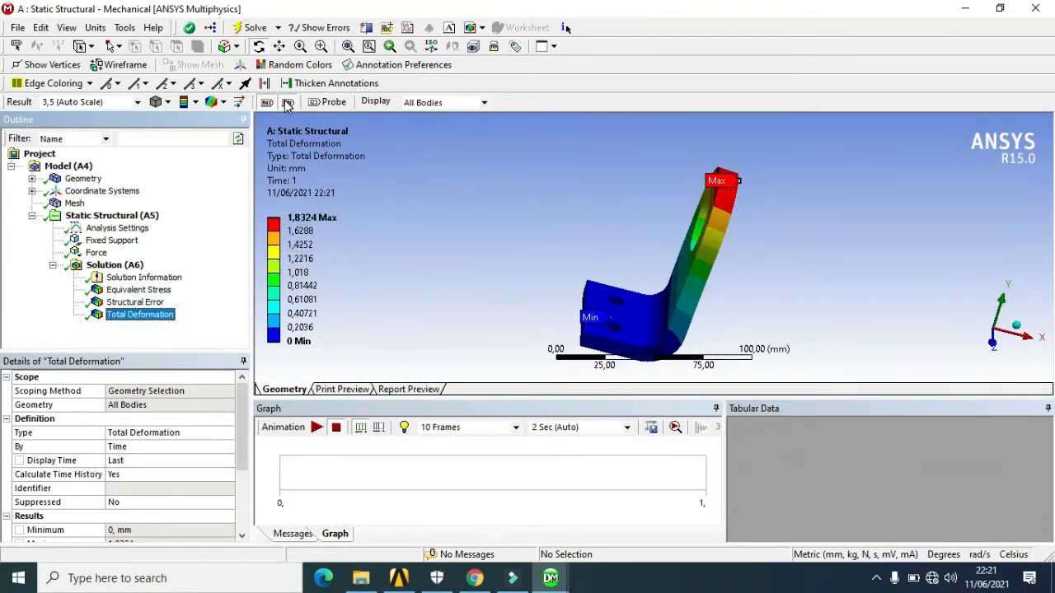
pyautogui.click(316, 428)
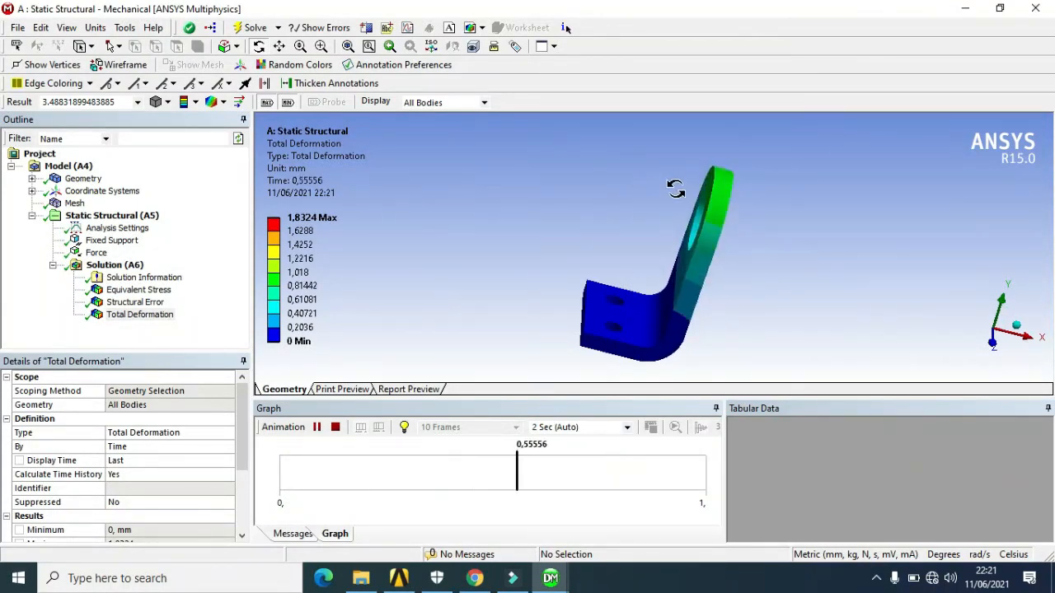
pyautogui.click(132, 303)
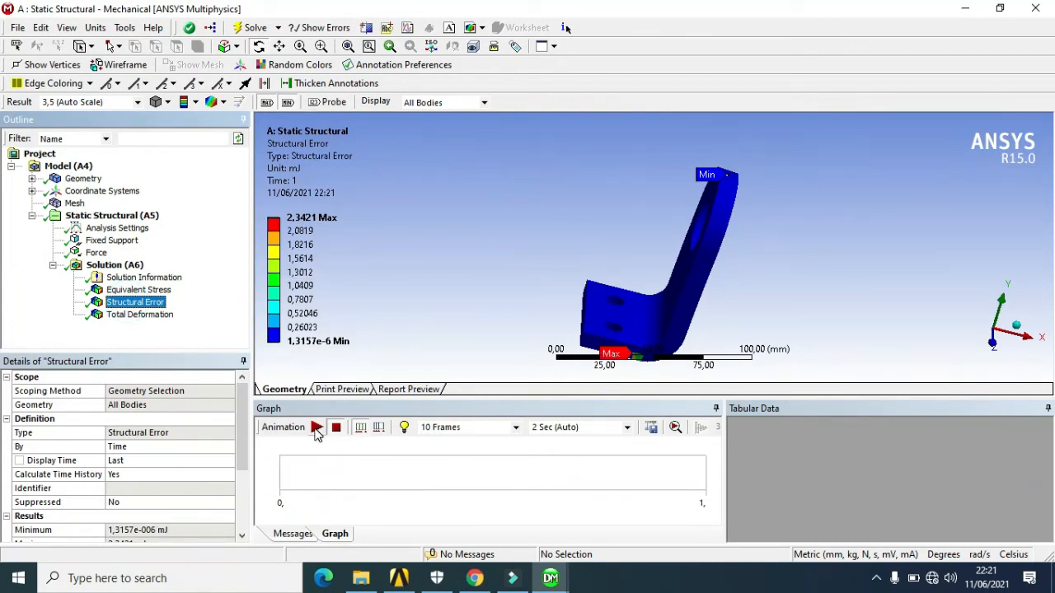
pyautogui.click(316, 428)
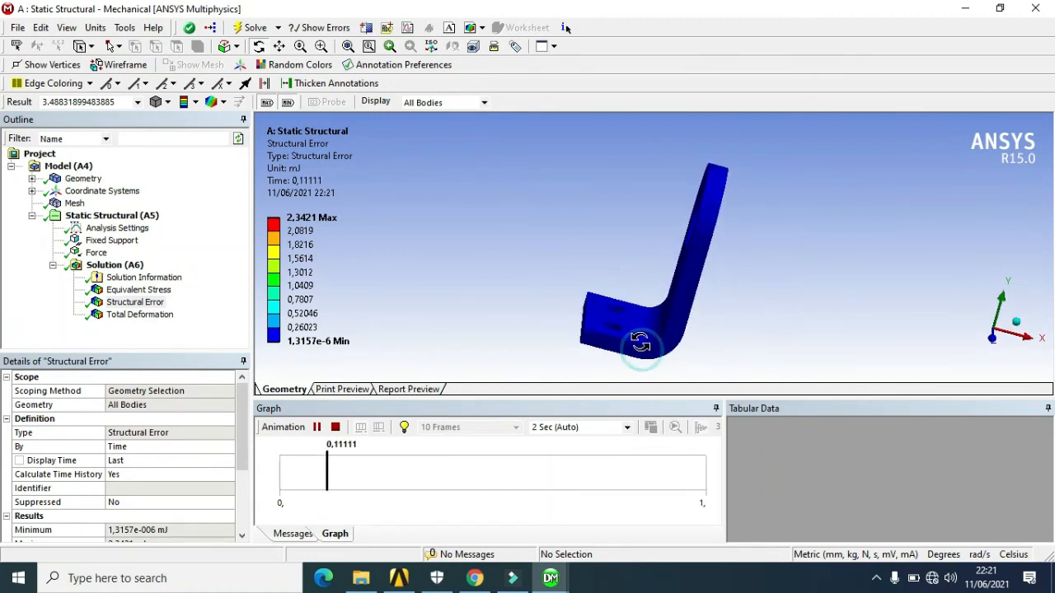
pyautogui.moveTo(642, 349)
pyautogui.mouseDown()
pyautogui.moveTo(684, 309)
pyautogui.moveTo(735, 305)
pyautogui.moveTo(678, 290)
pyautogui.moveTo(660, 332)
pyautogui.mouseUp()
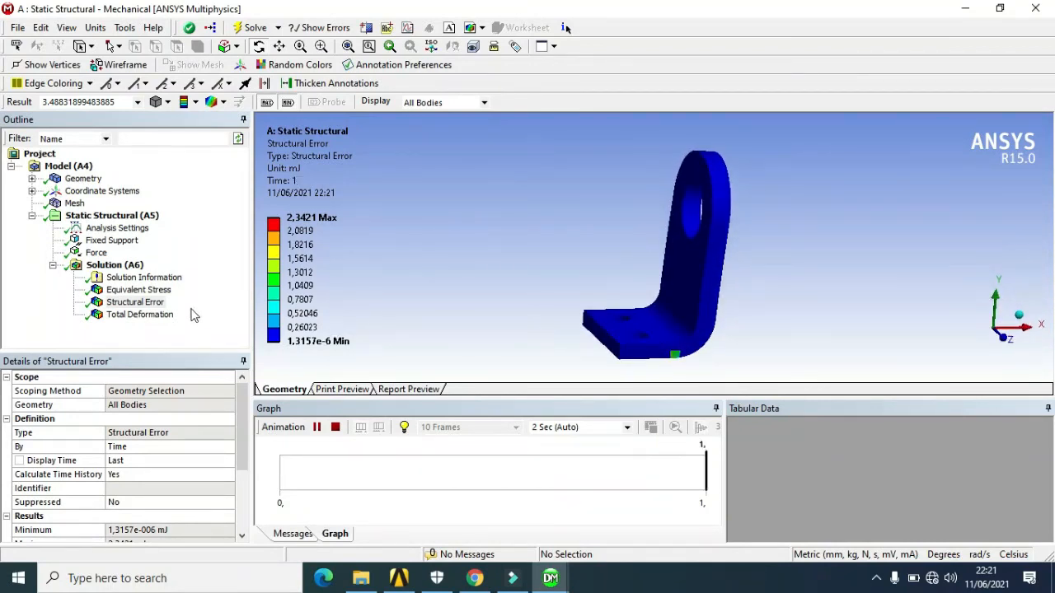
# Show the Equivalent Stress result, play its animation and inspect the bracket's bend from several angles.
pyautogui.click(137, 290)
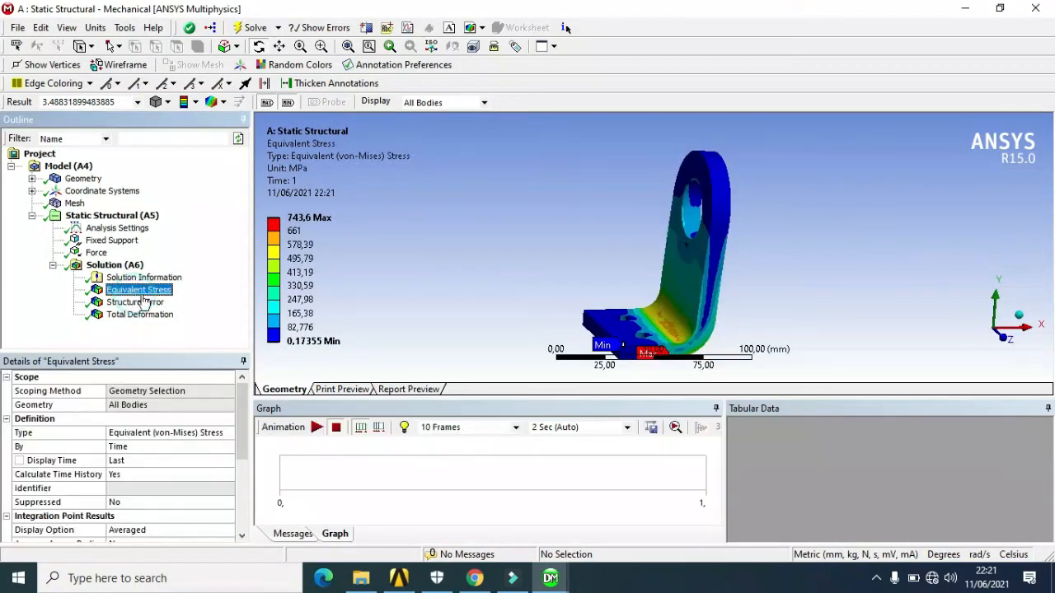
pyautogui.click(317, 427)
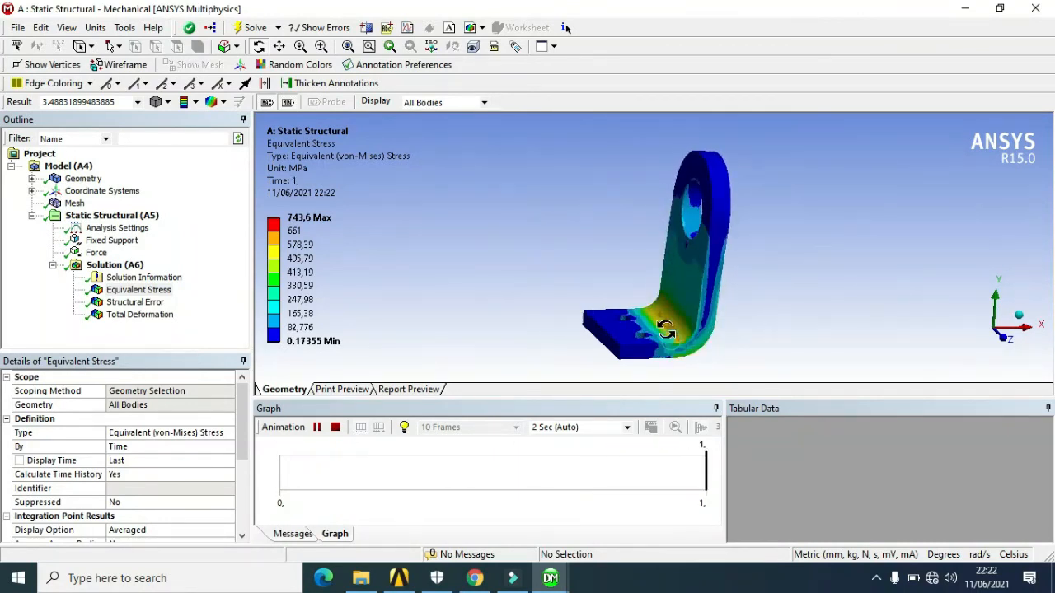
pyautogui.moveTo(622, 328); pyautogui.dragTo(745, 303)
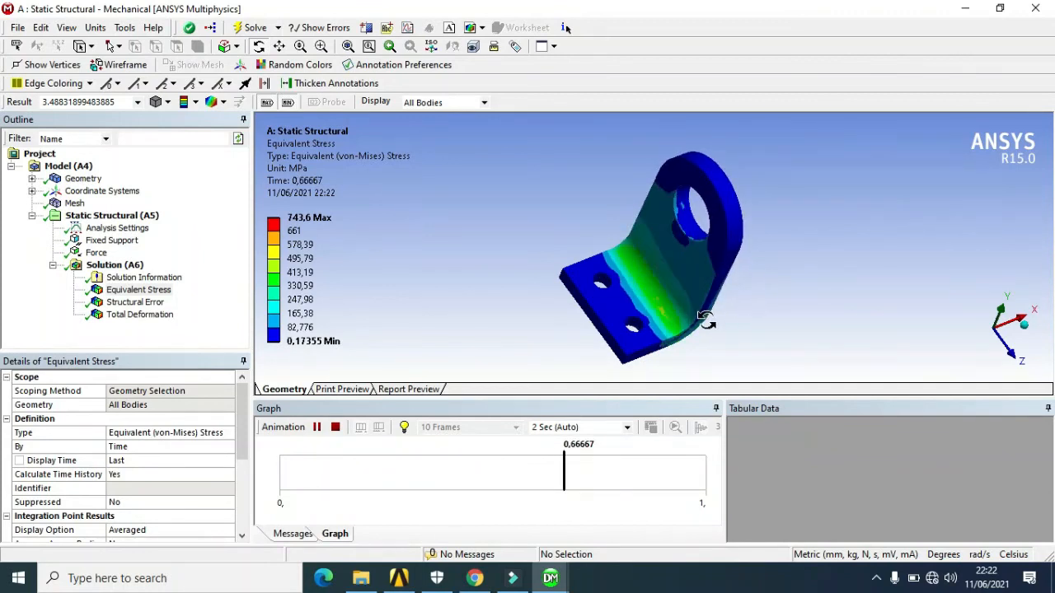
pyautogui.moveTo(668, 331); pyautogui.dragTo(655, 303)
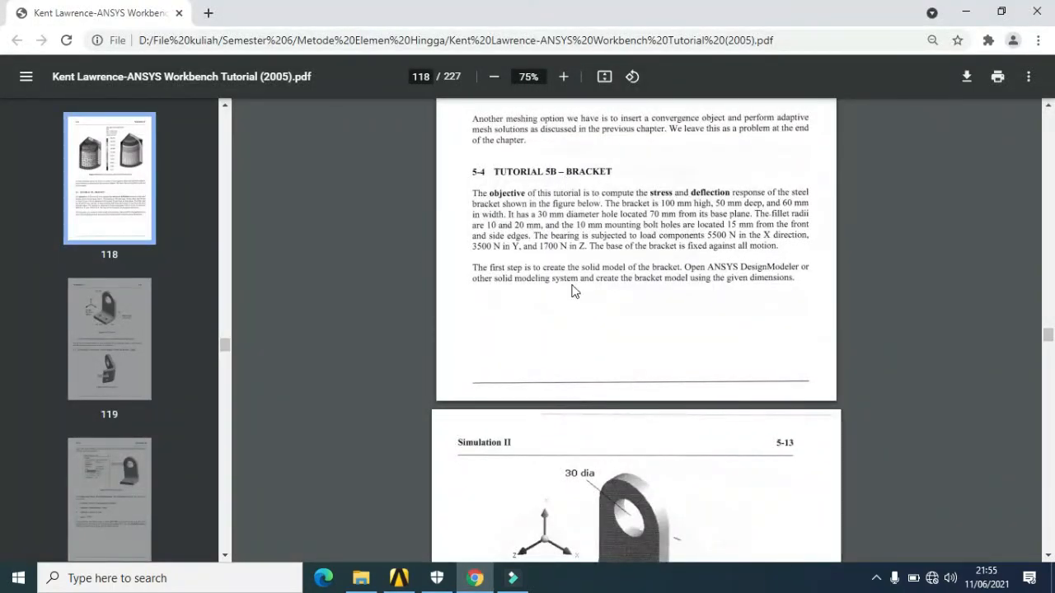
# Enlarge the tutorial PDF to 100%, review the Tutorial 5B bracket description and the Figure 5-17 dimensions, and minimize the browser.
pyautogui.scroll(1, 574, 291)
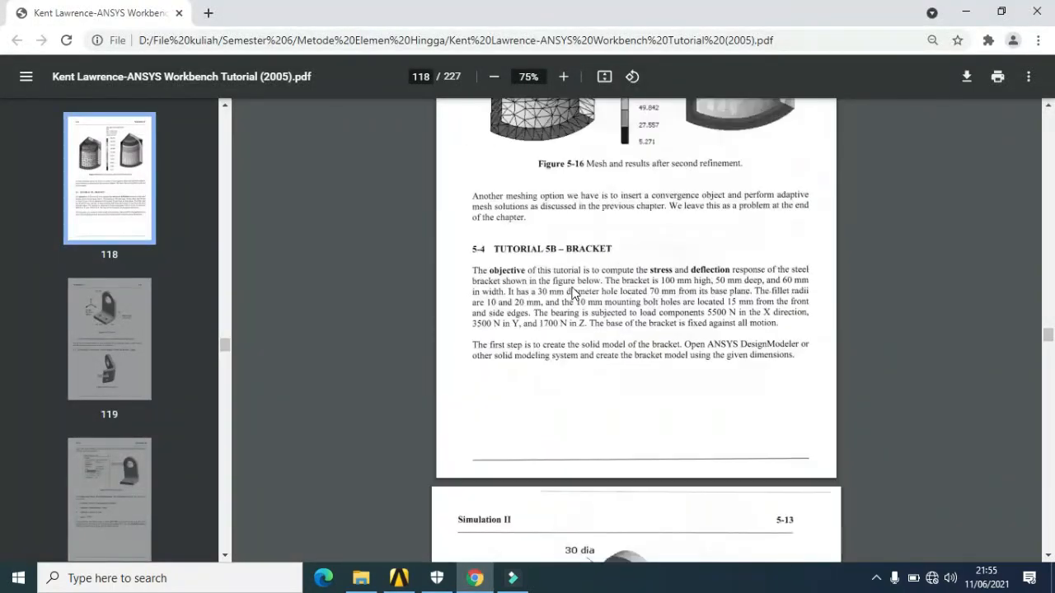
pyautogui.click(565, 77)
pyautogui.click(564, 77)
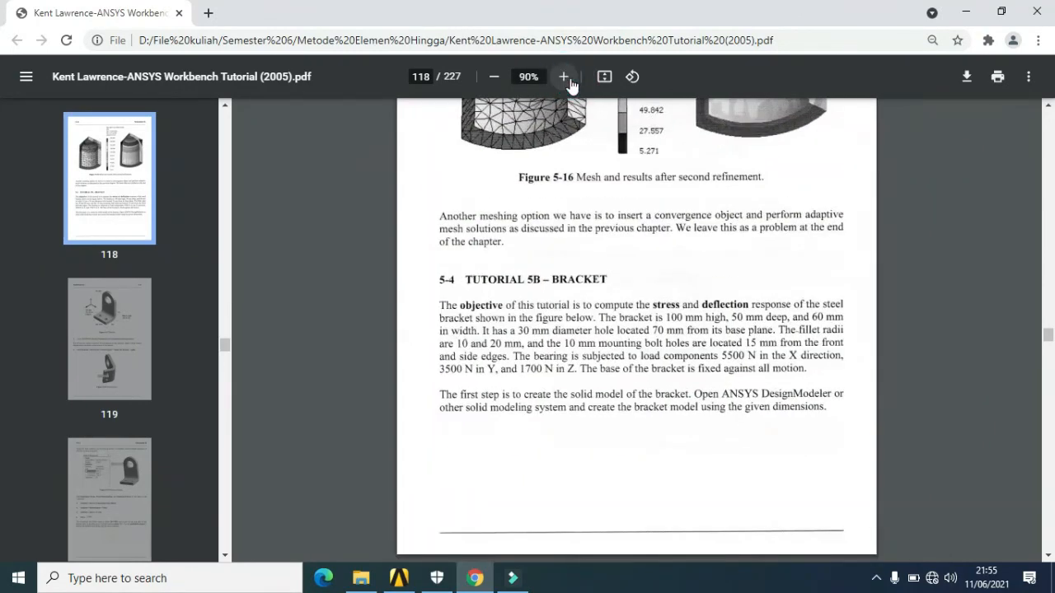
pyautogui.click(564, 77)
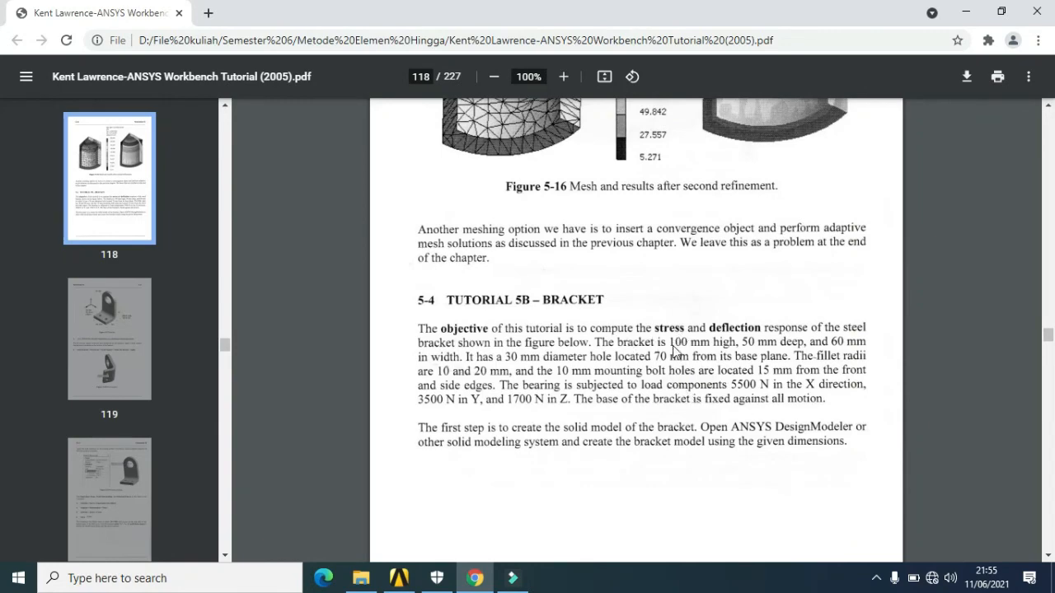
pyautogui.scroll(-6, 765, 342)
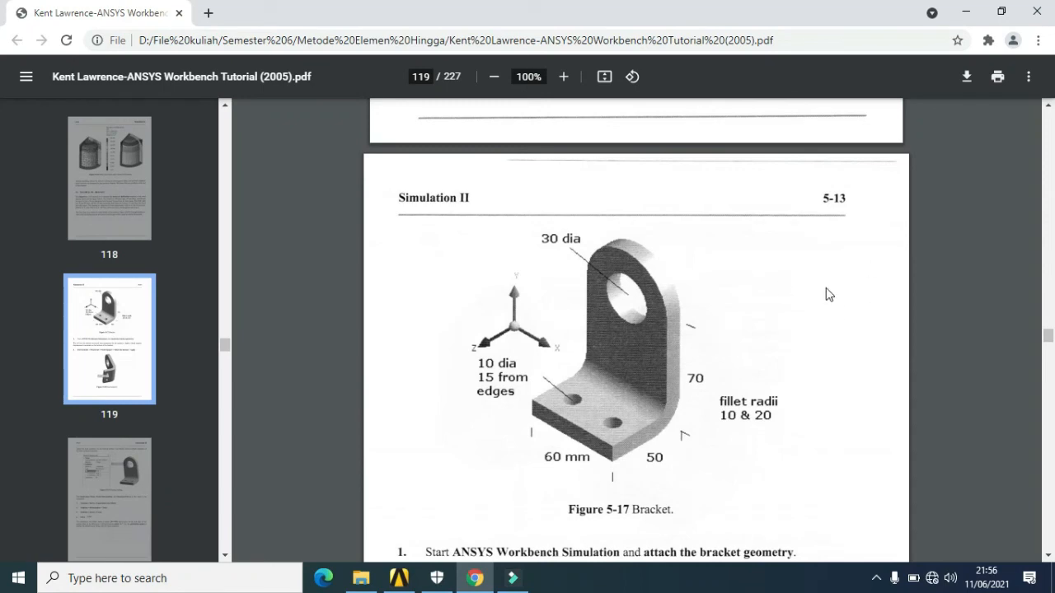
pyautogui.click(965, 11)
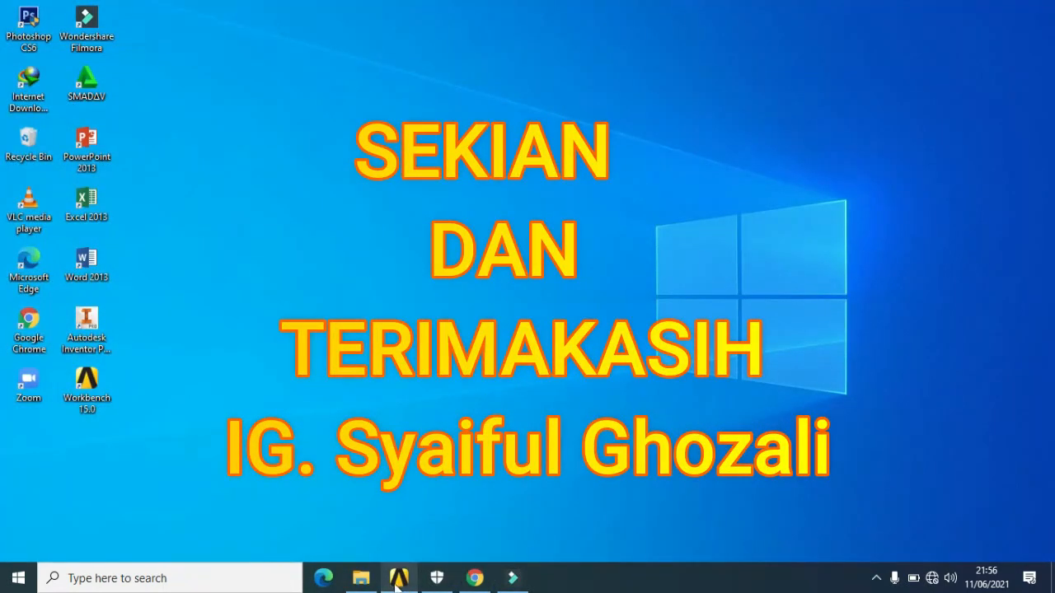
pyautogui.moveTo(399, 585)
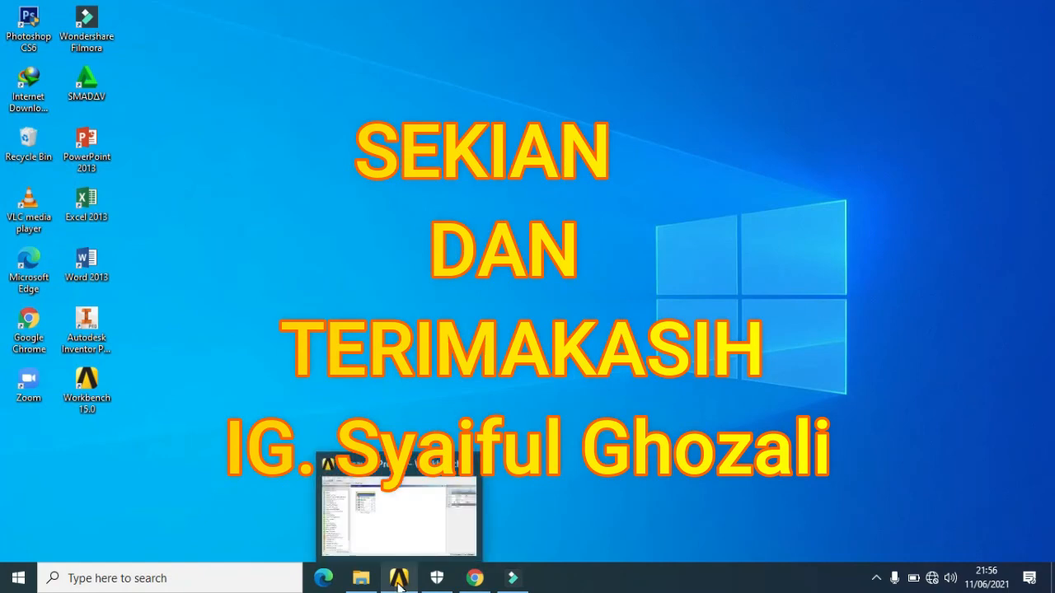